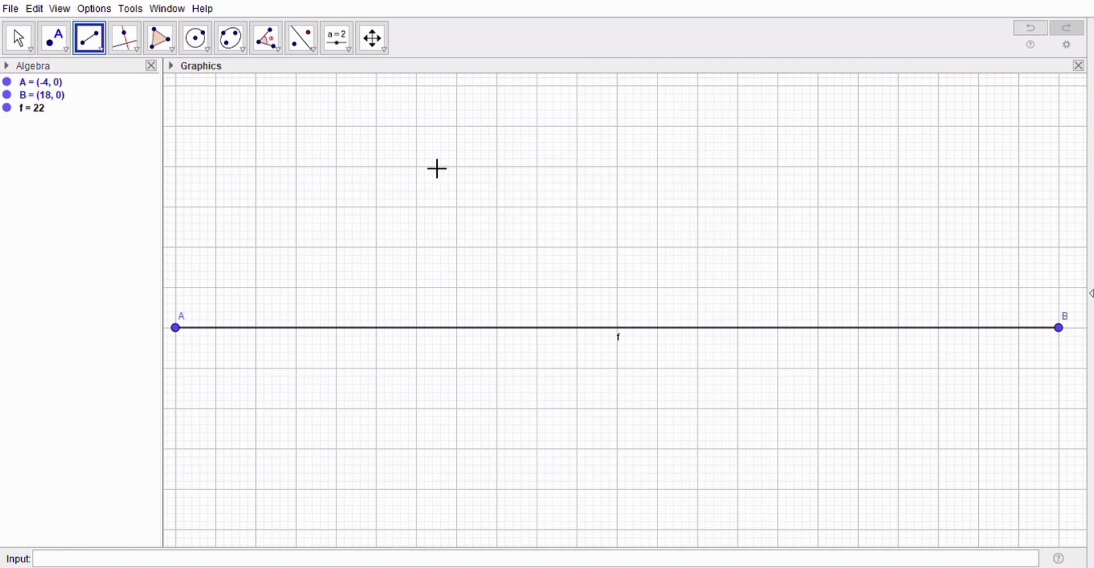
Step: Hide endpoints A and B and the label of segment f
click(7, 82)
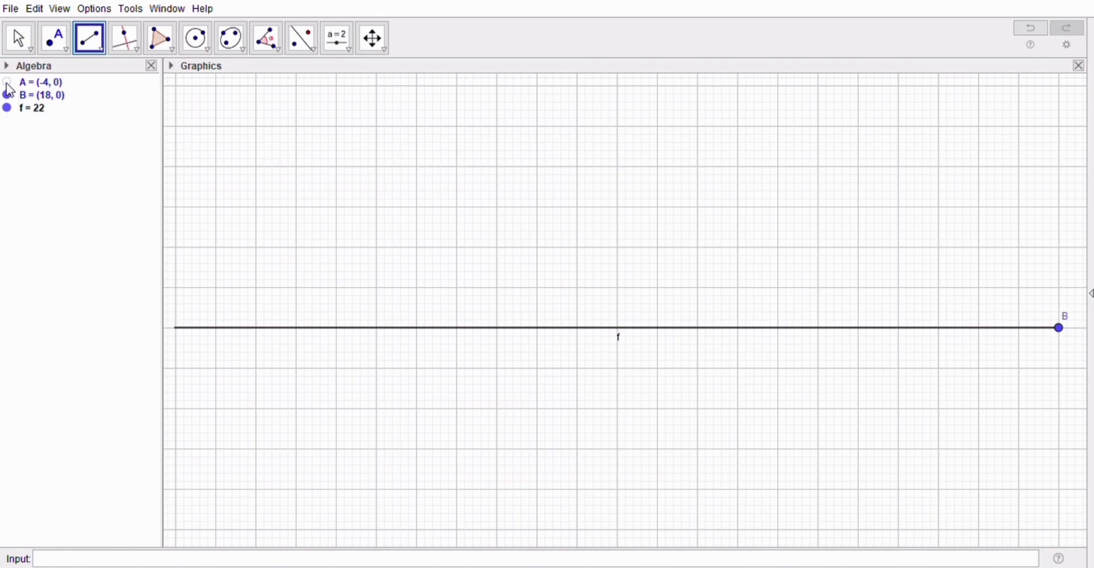
click(7, 96)
click(23, 110)
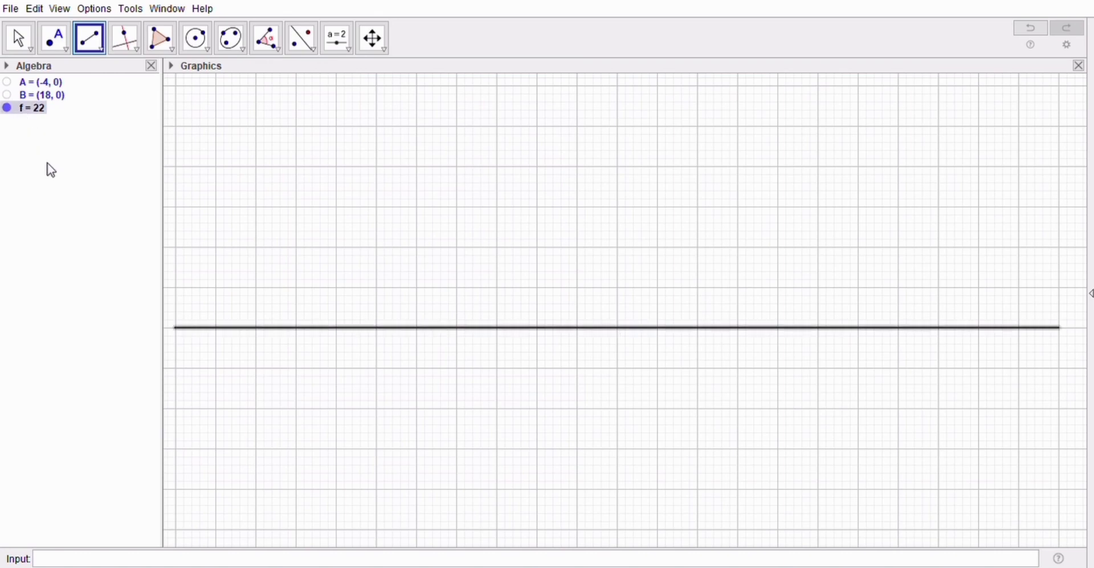
Step: Draw five overlapping circles of radius 2 centred on the segment at x = 6, 8, 10, 12 and 4
click(204, 50)
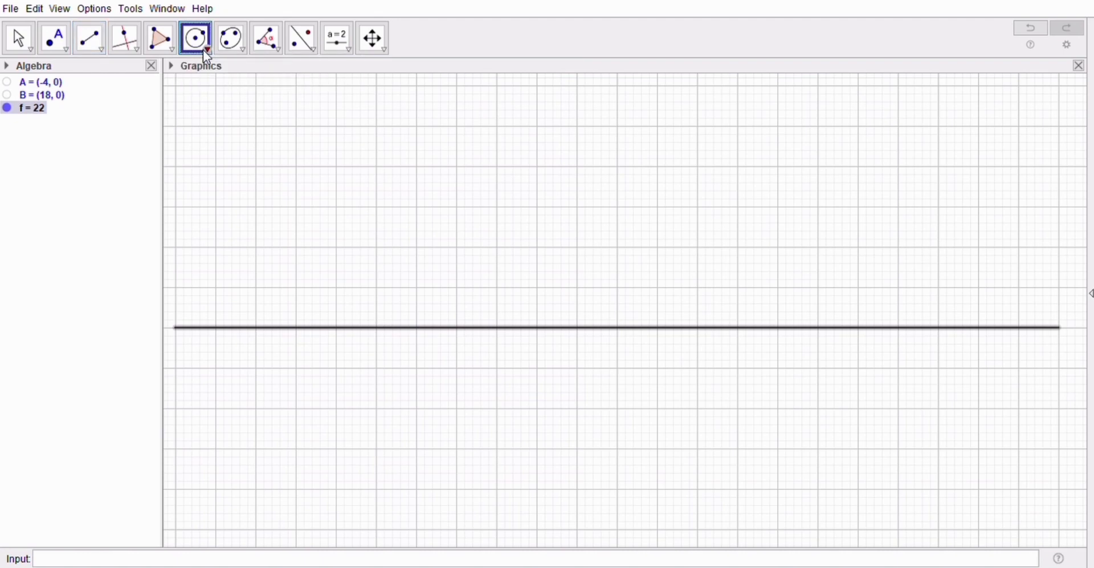
click(580, 328)
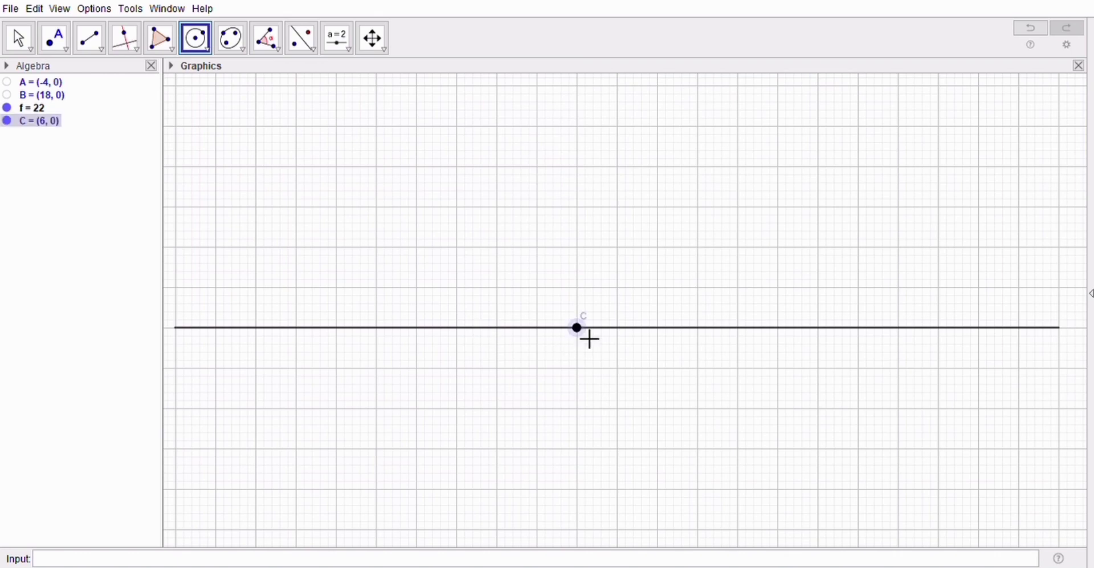
click(661, 330)
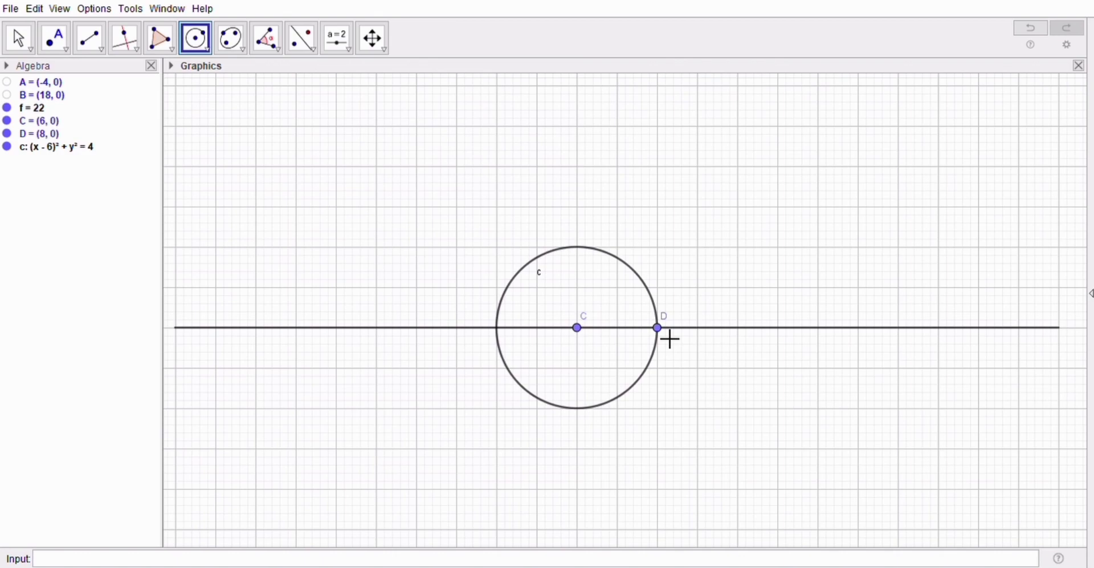
click(661, 331)
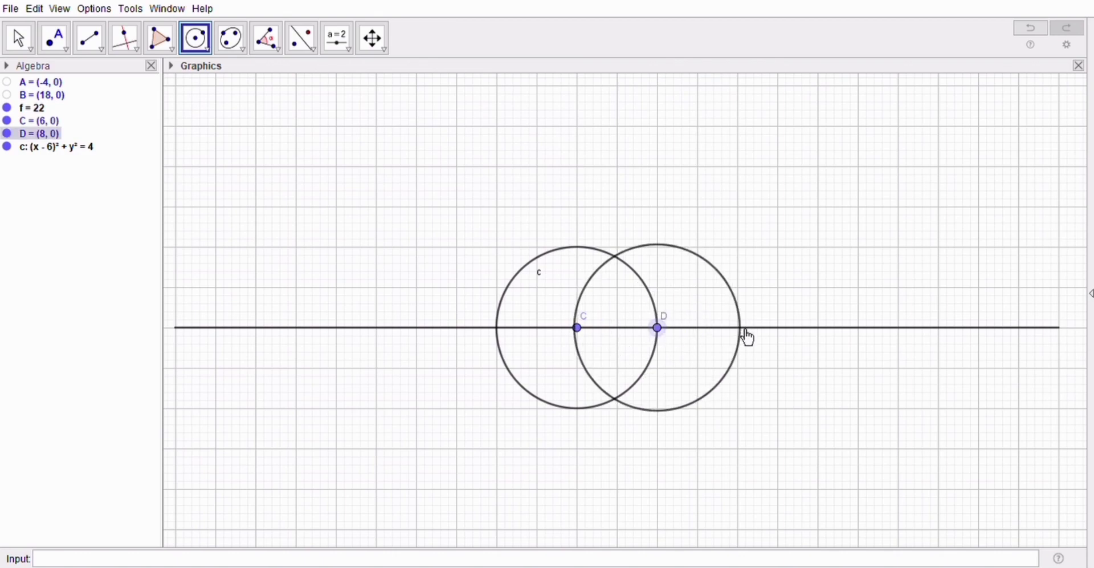
click(741, 330)
click(741, 329)
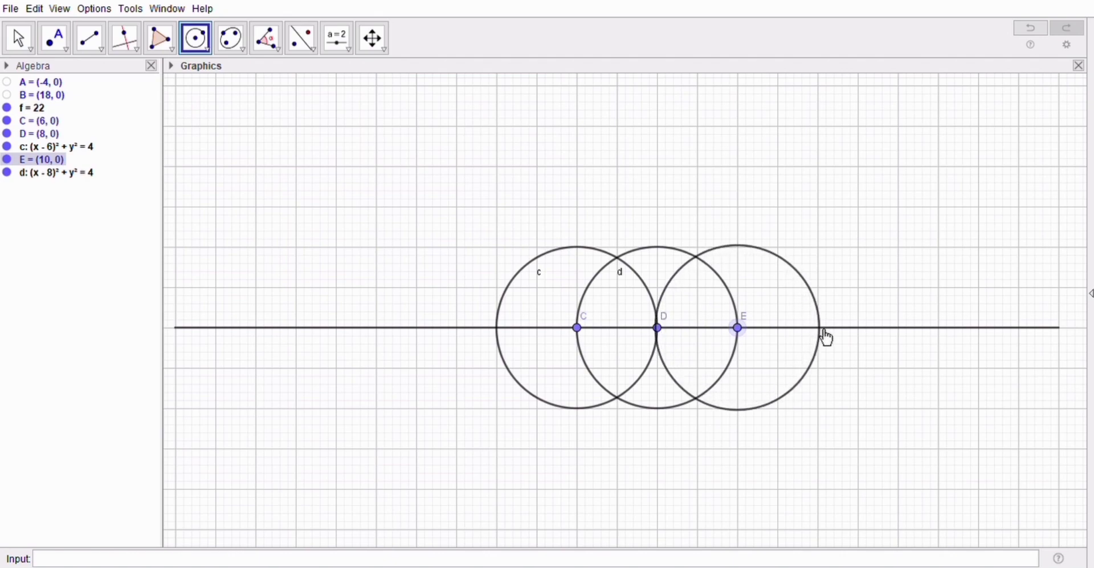
click(822, 329)
click(823, 332)
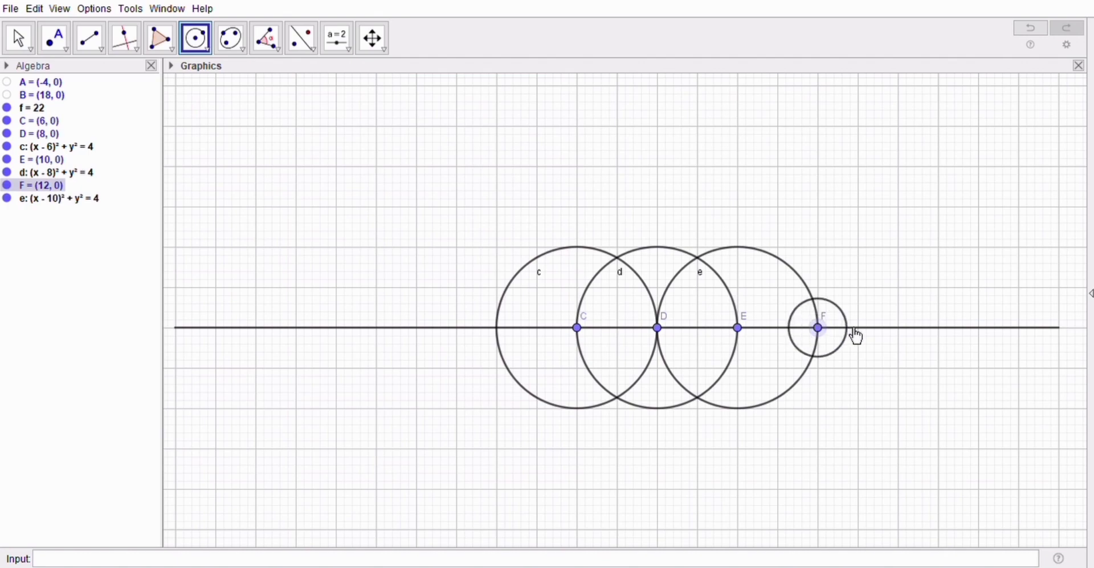
click(903, 330)
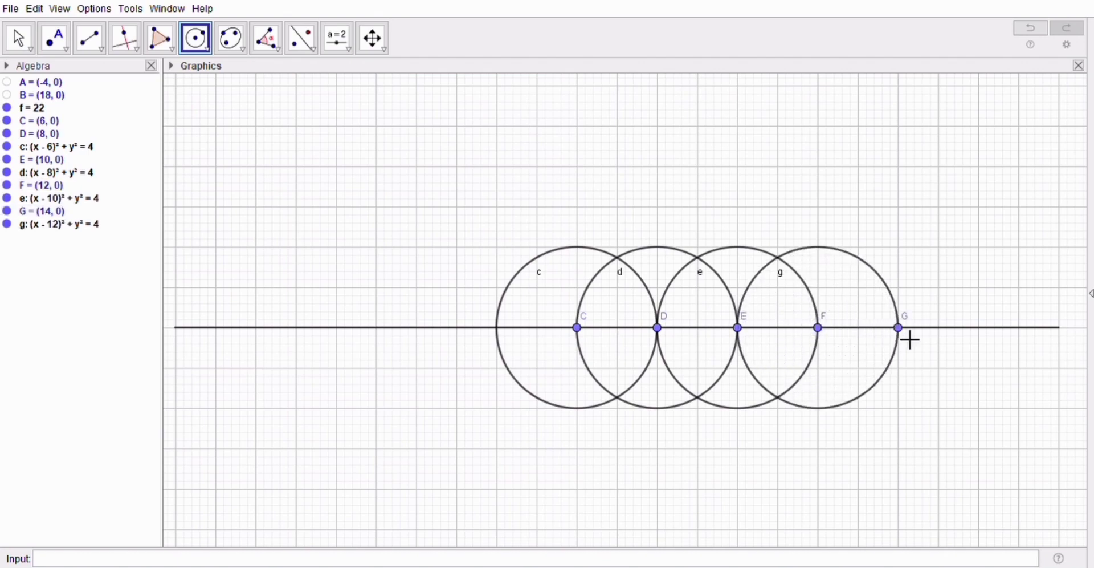
click(504, 335)
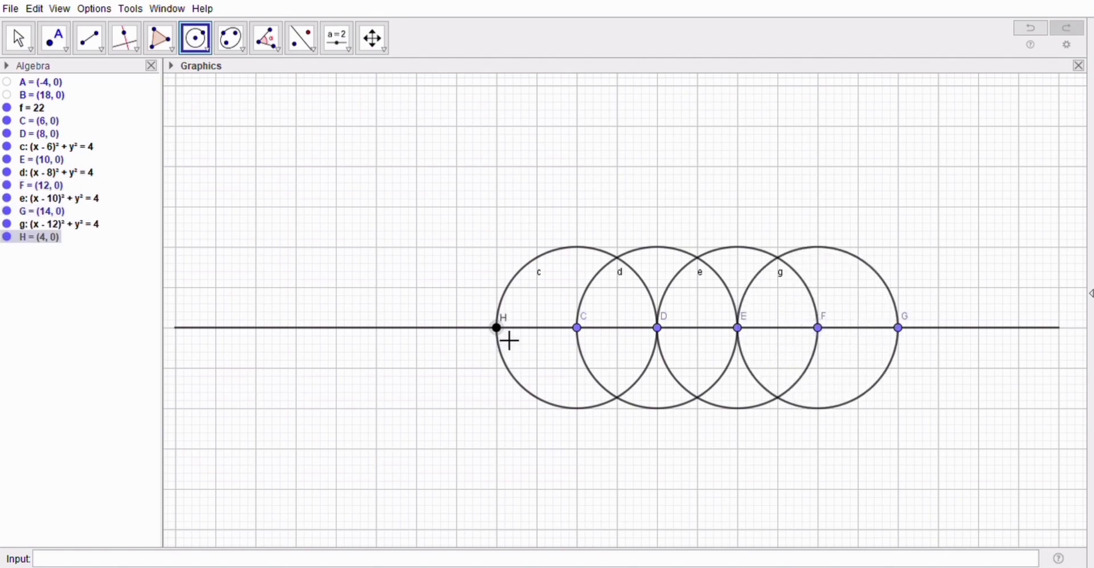
click(432, 337)
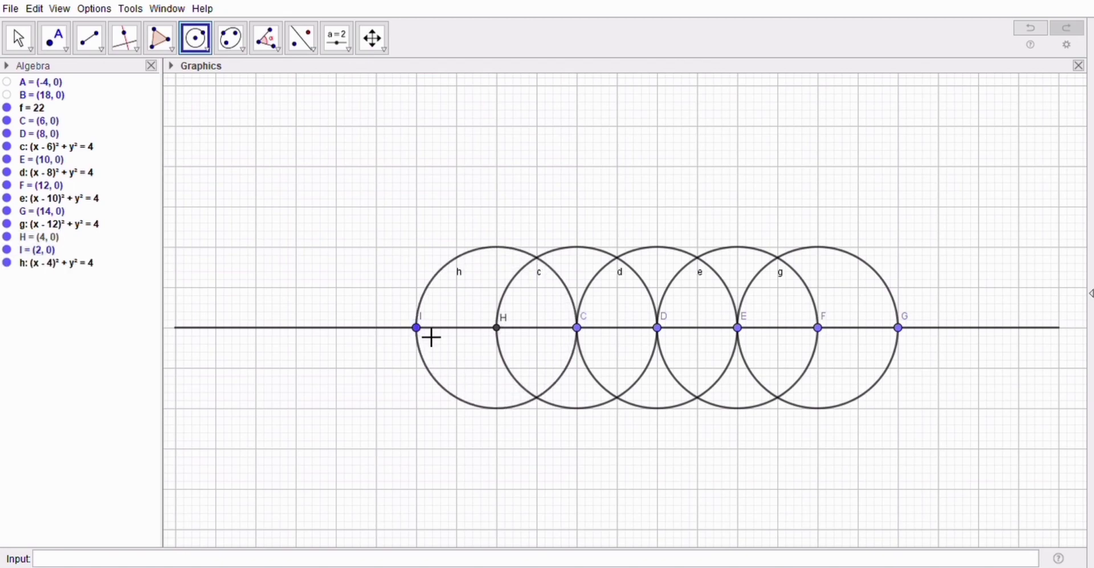
Step: Hide points C to I and the labels of the five circles in the row
click(8, 121)
click(7, 134)
click(7, 160)
click(7, 186)
click(8, 212)
click(8, 238)
click(7, 251)
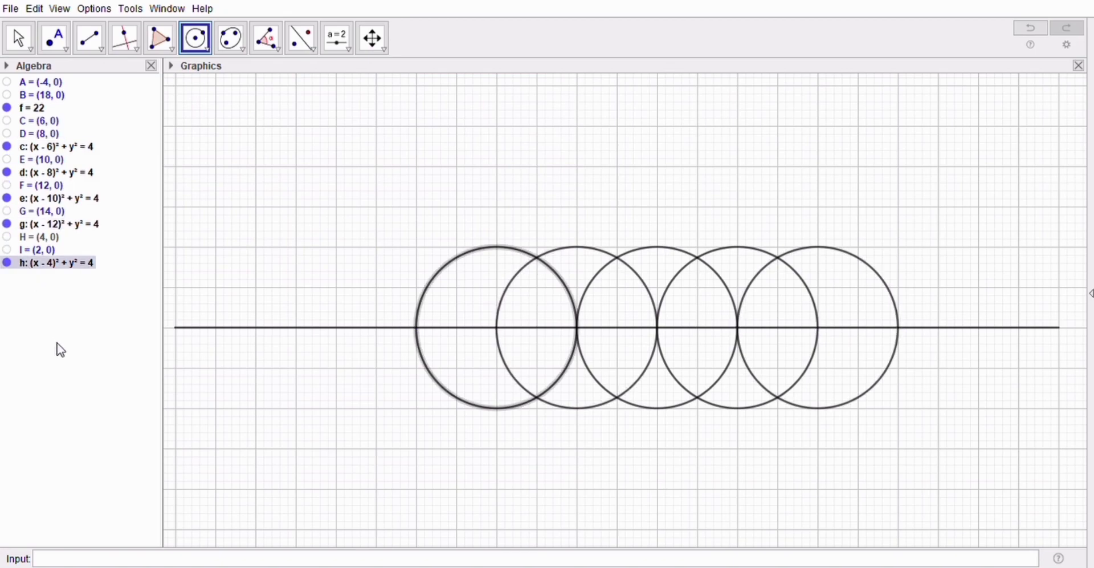
click(24, 48)
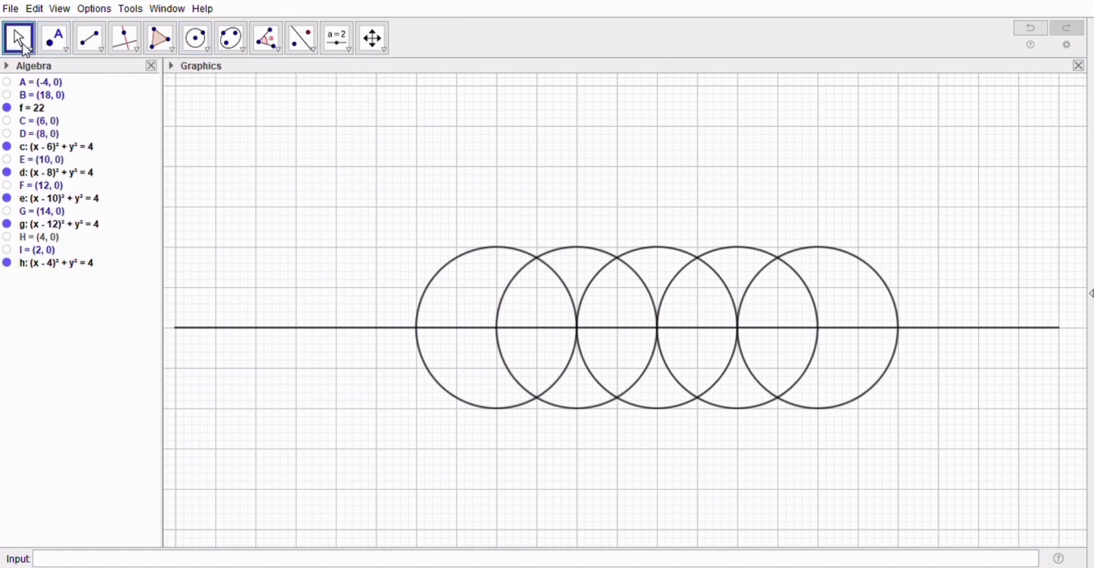
Step: Draw four circles of radius about 2 centred on the row's upper intersections at x = 5, 7, 9 and 11, and hide their points and labels
click(207, 49)
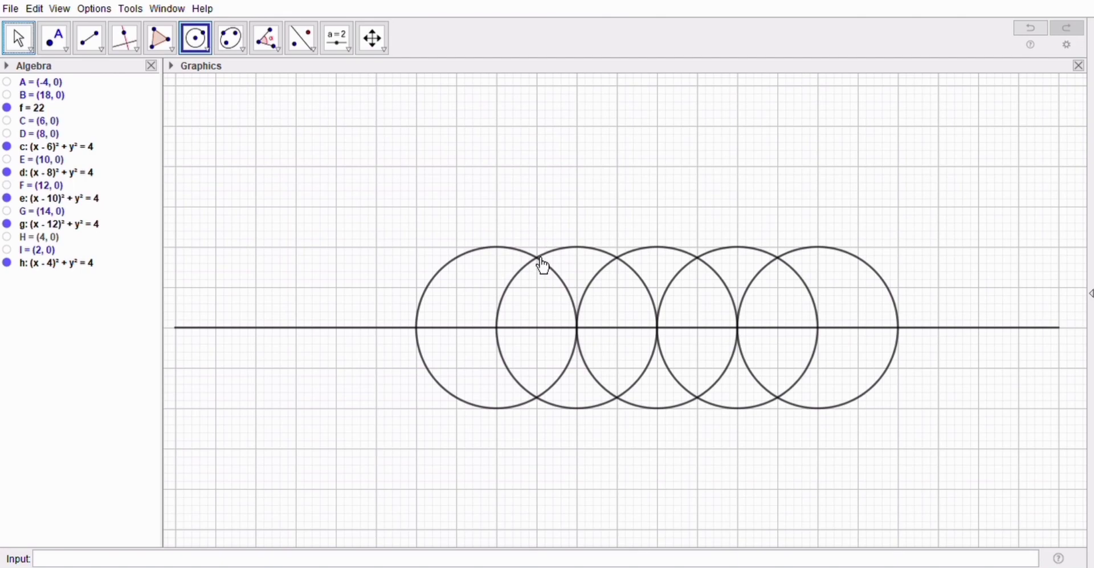
click(538, 258)
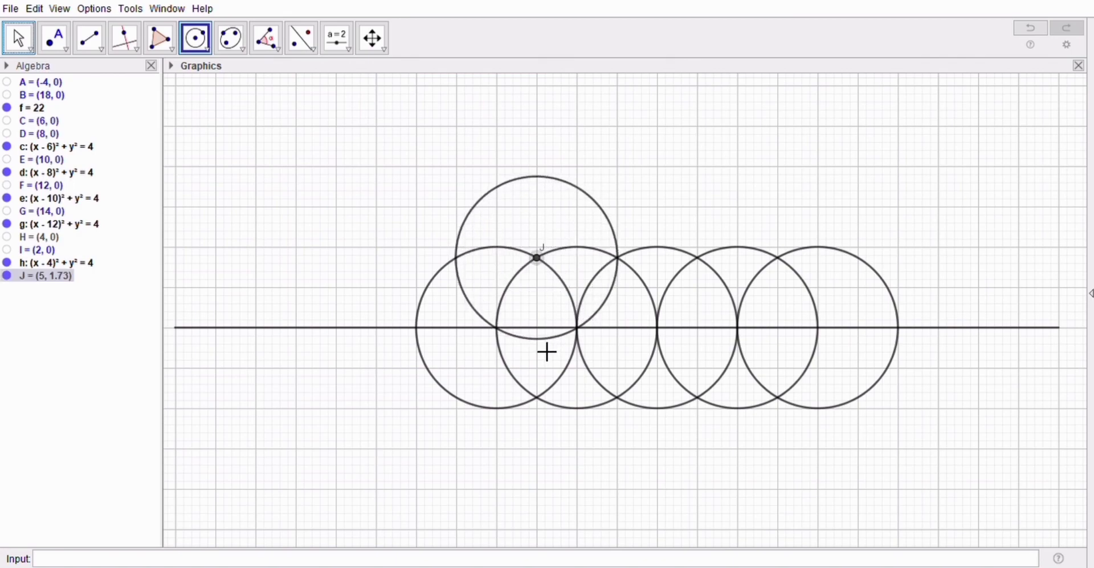
click(536, 340)
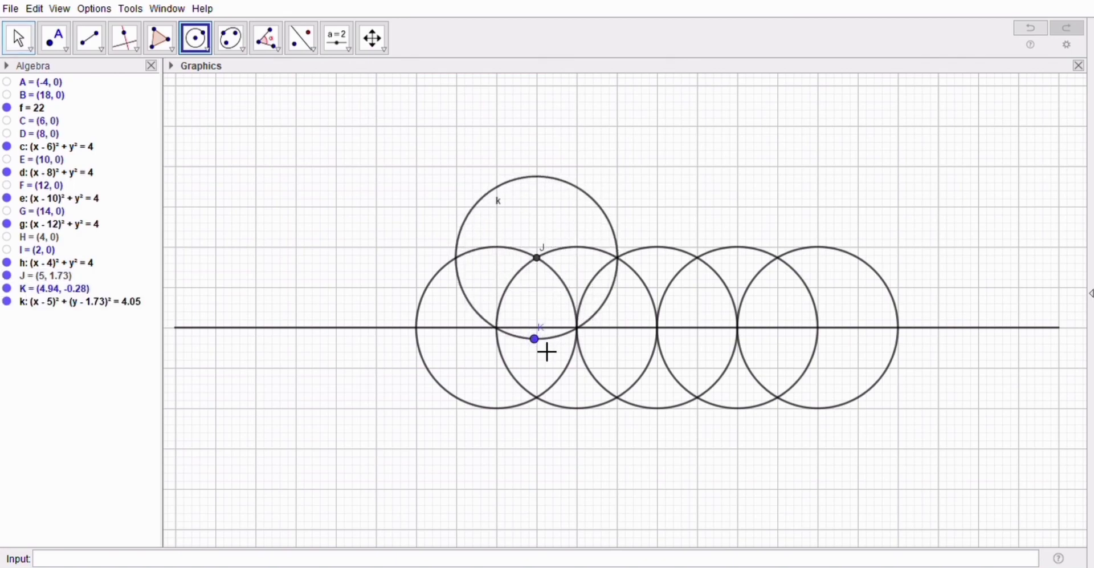
click(620, 259)
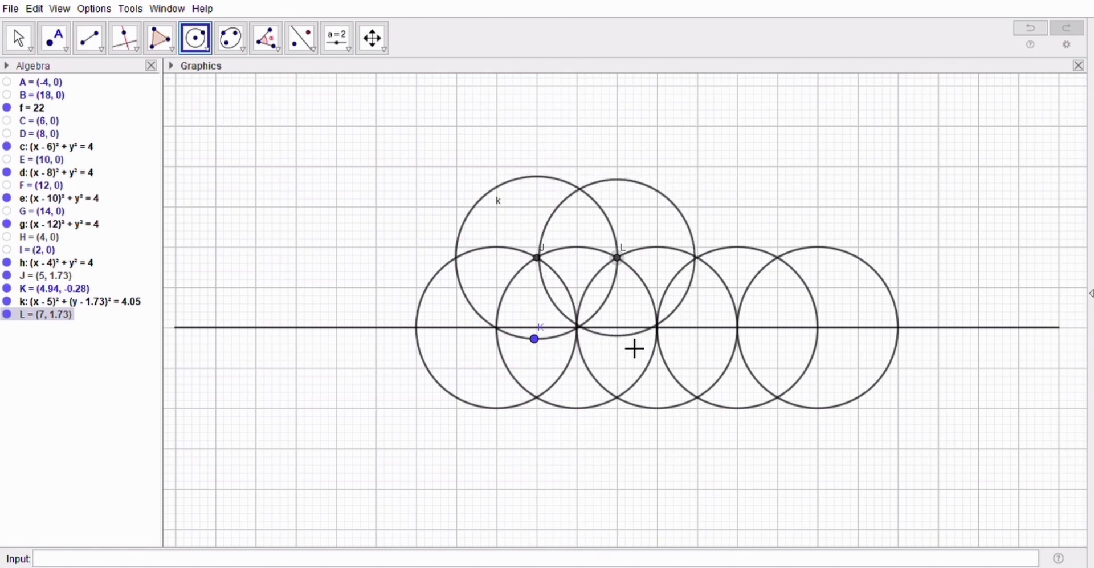
click(625, 337)
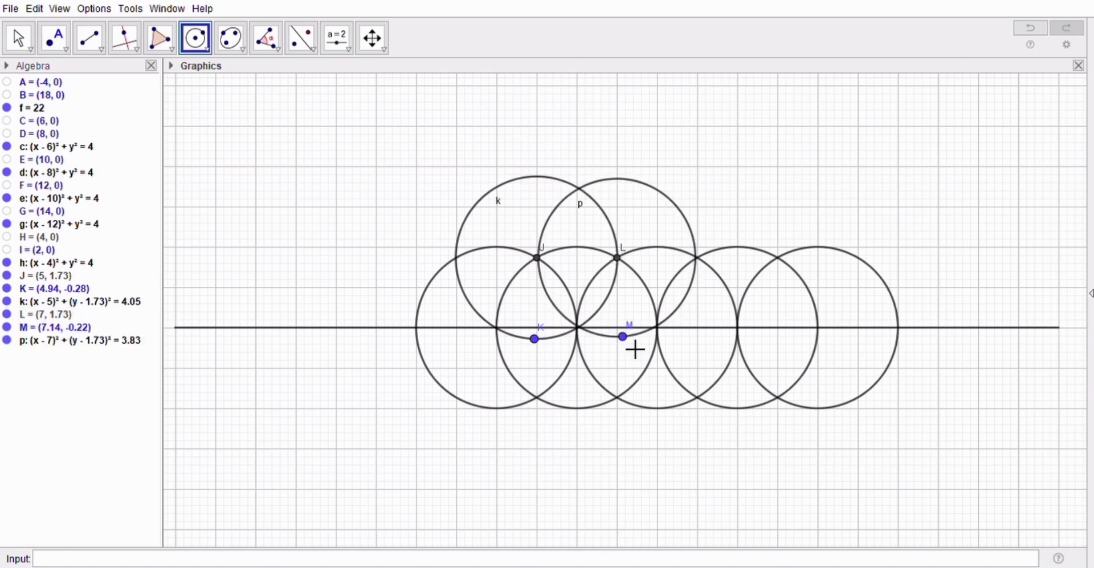
click(698, 259)
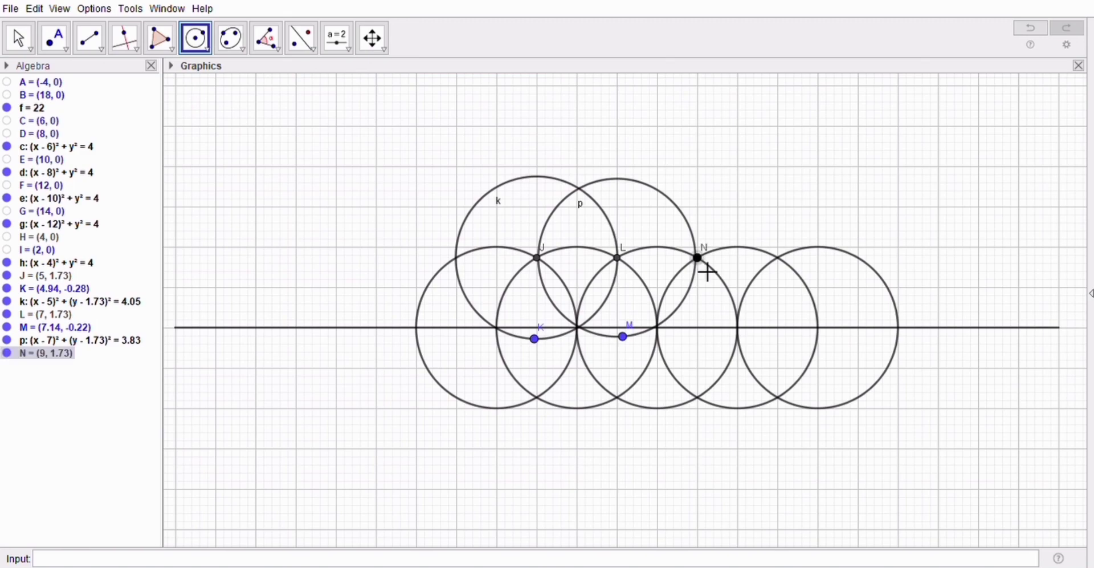
click(705, 338)
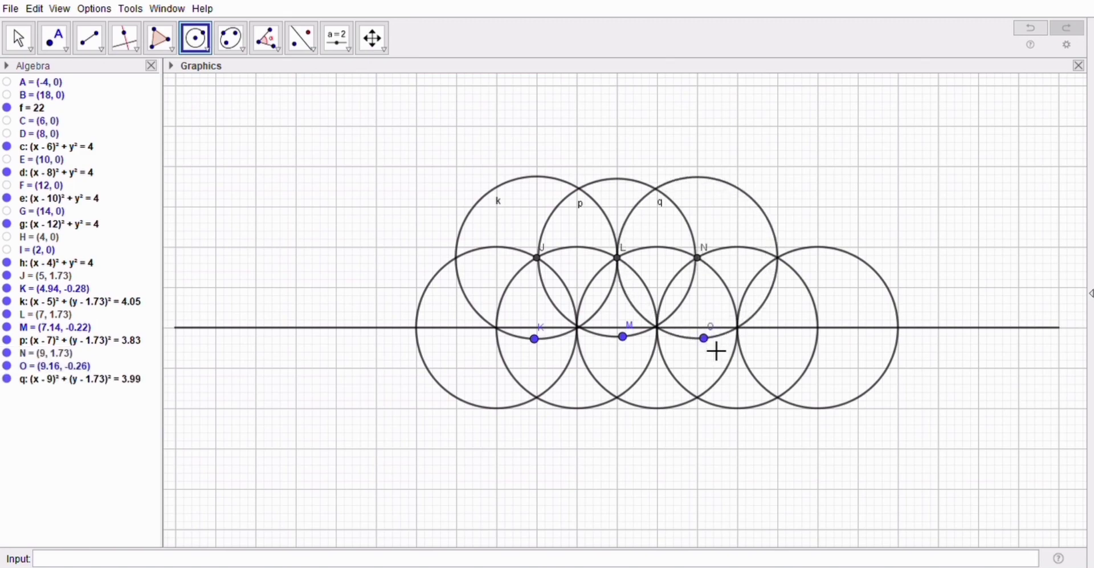
click(782, 261)
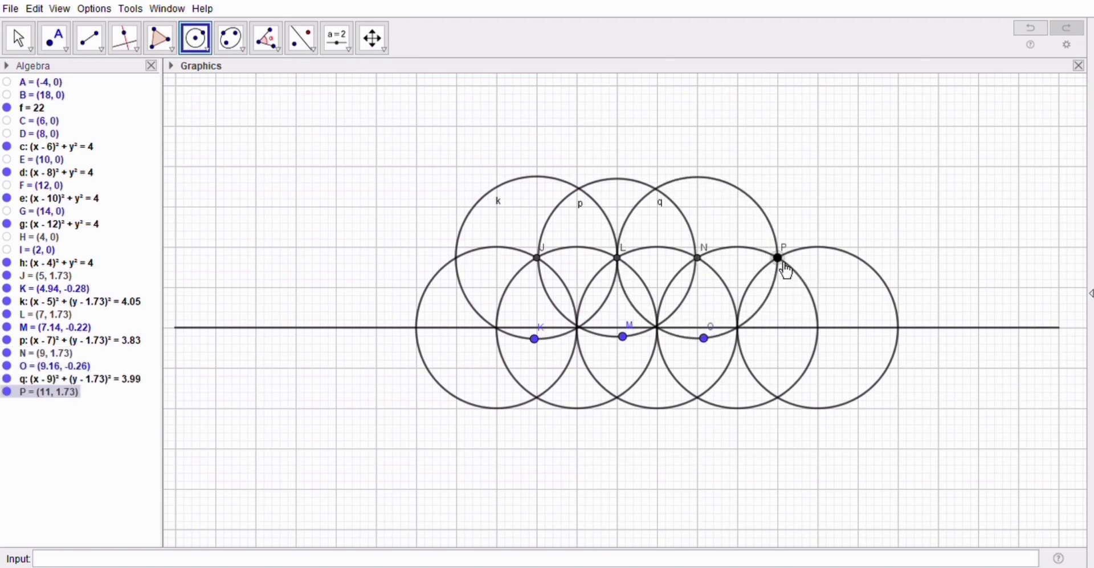
click(782, 342)
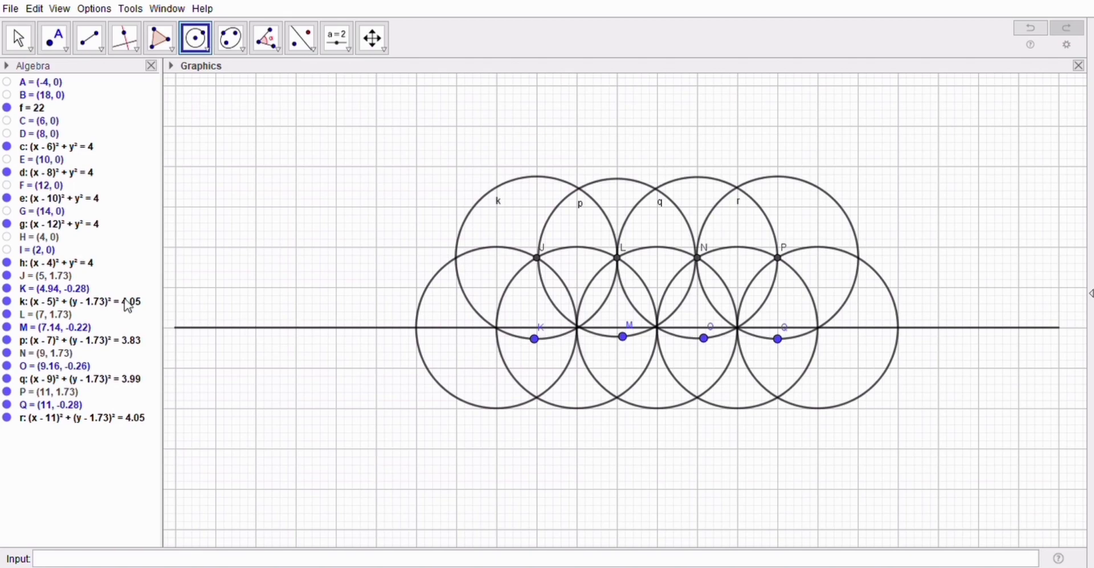
click(8, 277)
click(7, 290)
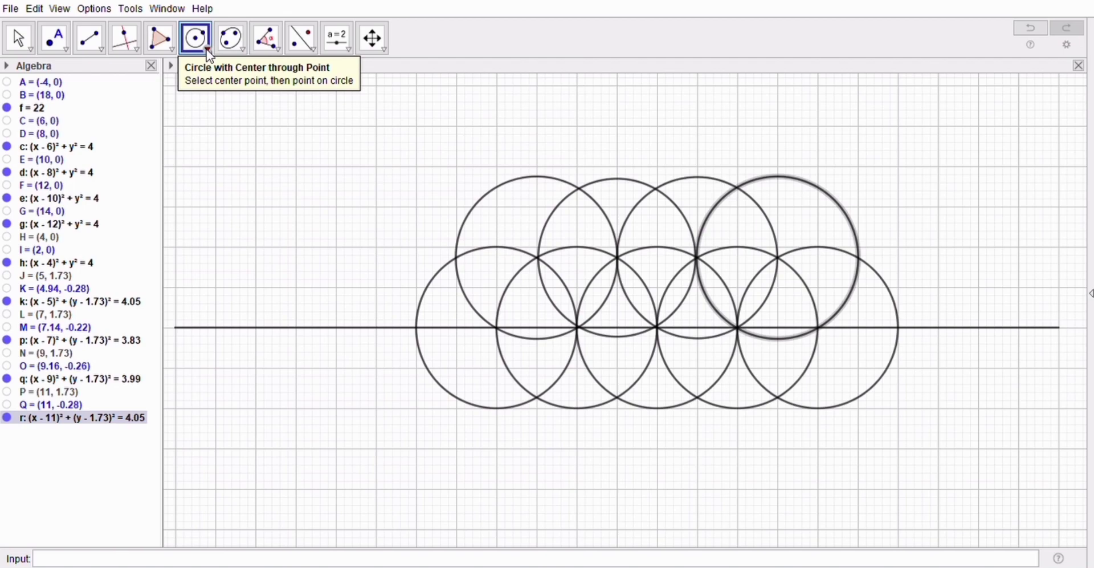
Step: Draw four circles of radius about 2 centred on the middle row's lower intersections at x = 5, 7, 9 and 11
click(538, 398)
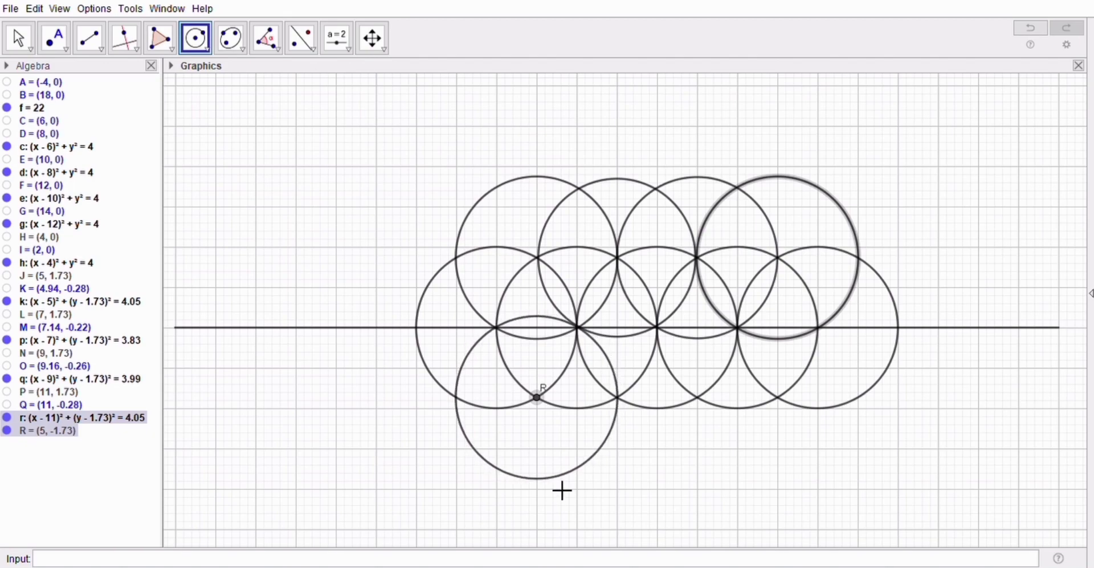
click(564, 489)
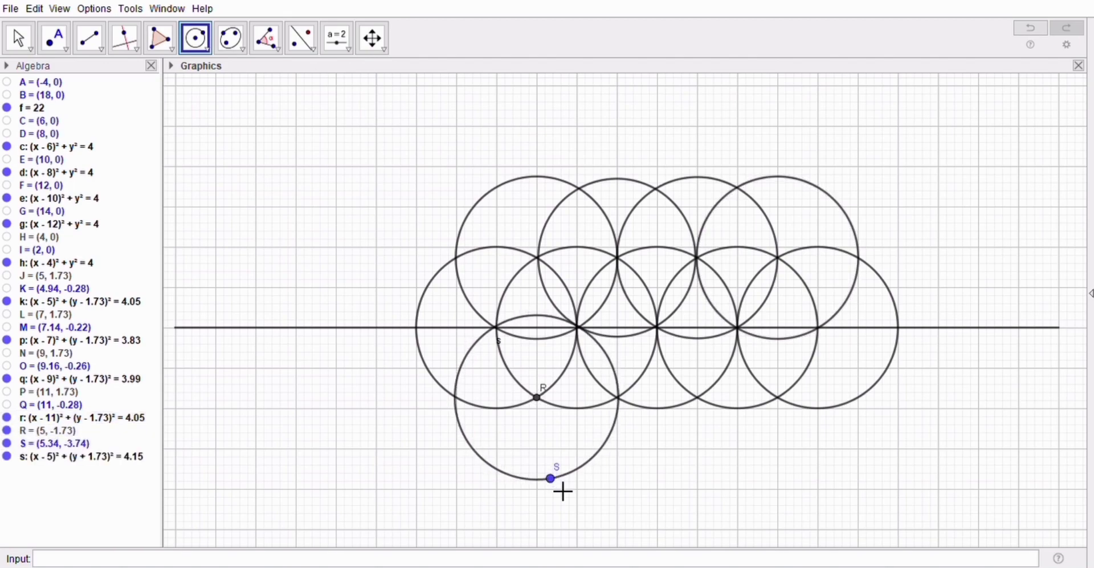
click(620, 399)
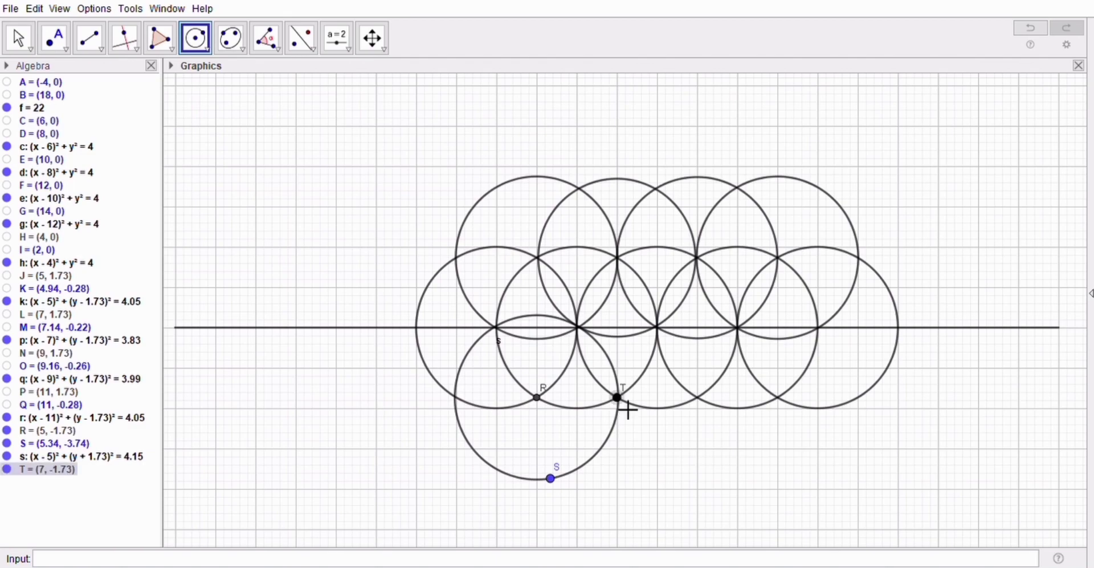
click(639, 490)
click(710, 409)
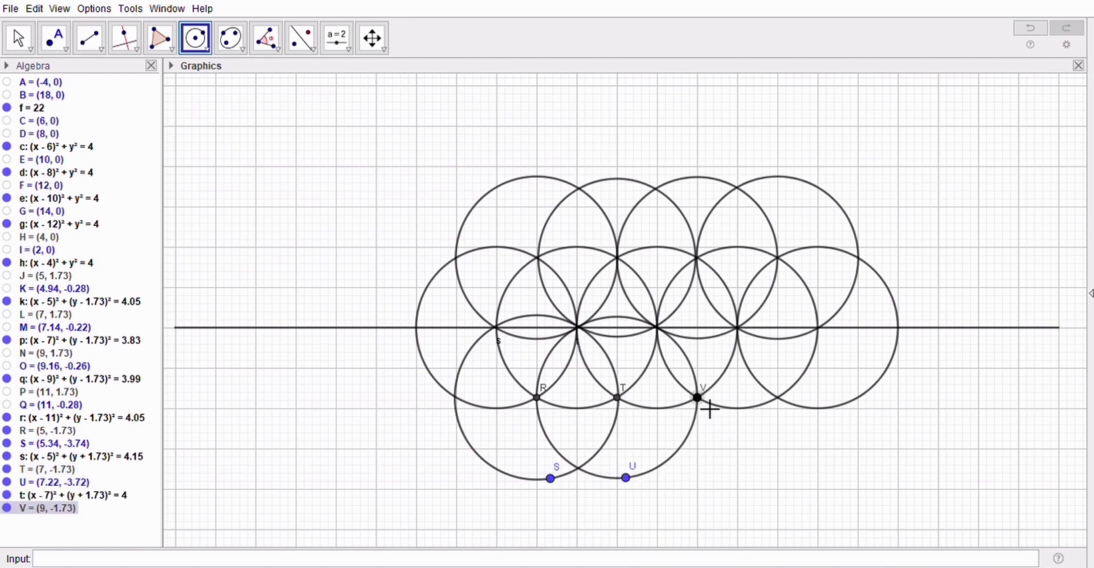
click(709, 477)
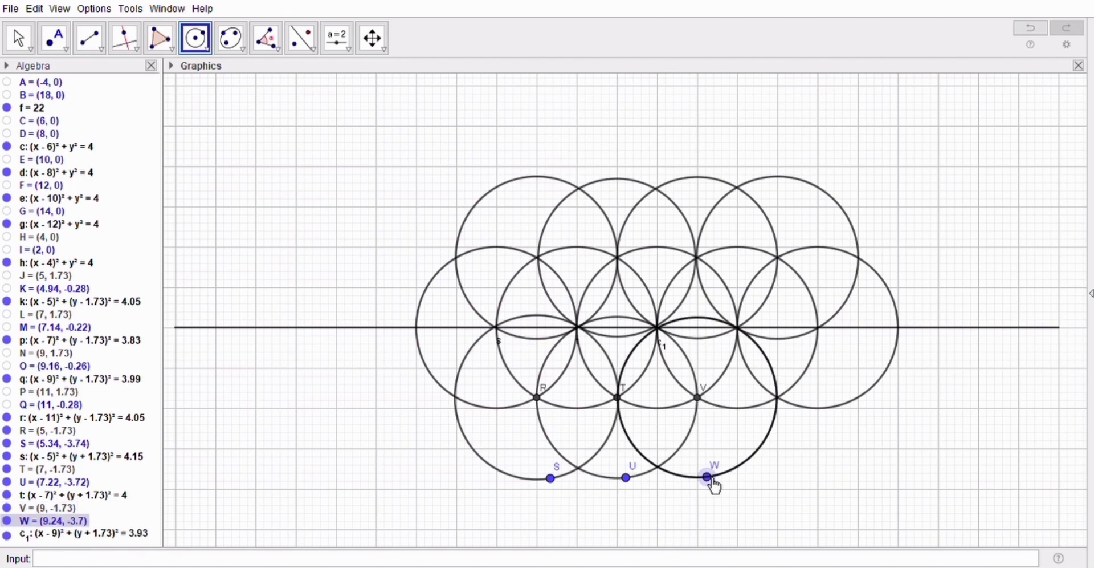
click(782, 400)
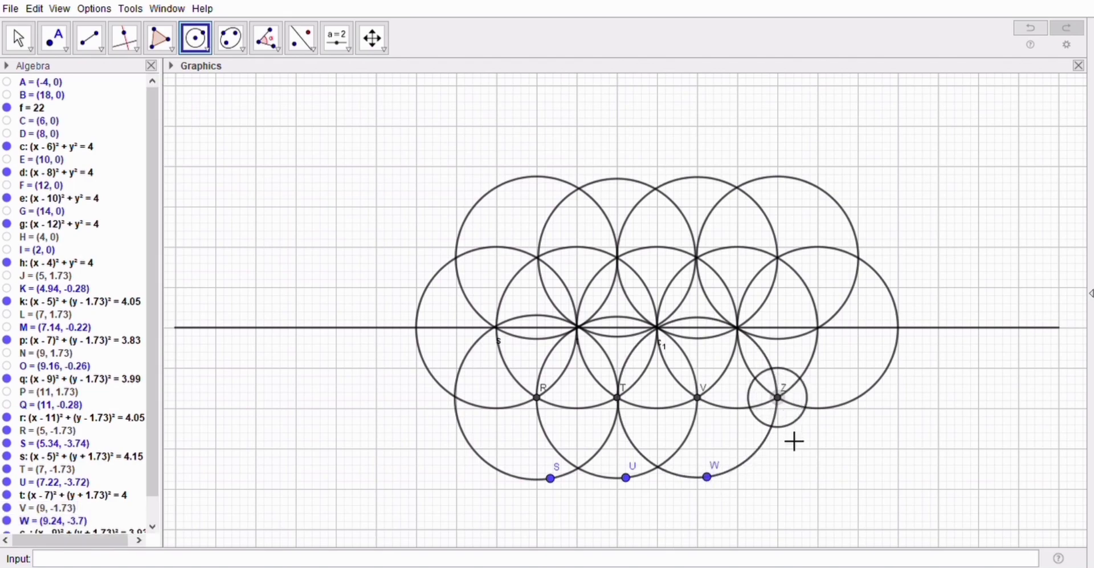
click(798, 477)
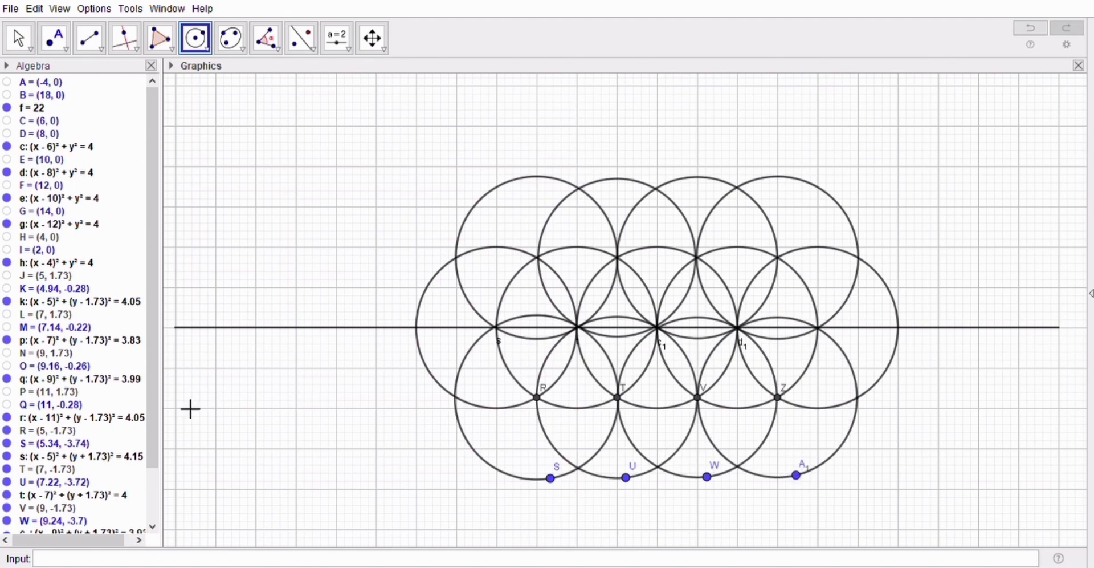
Step: Hide the centre points, the points on the circles and the labels of the four lower circles
drag(156, 404, 151, 484)
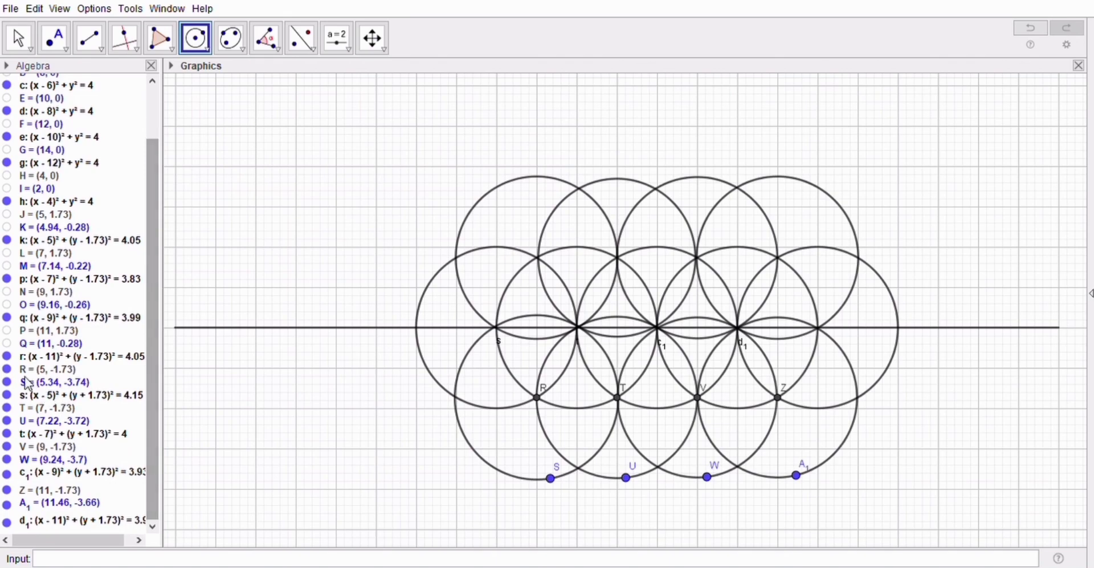
click(8, 370)
click(8, 383)
right_click(41, 523)
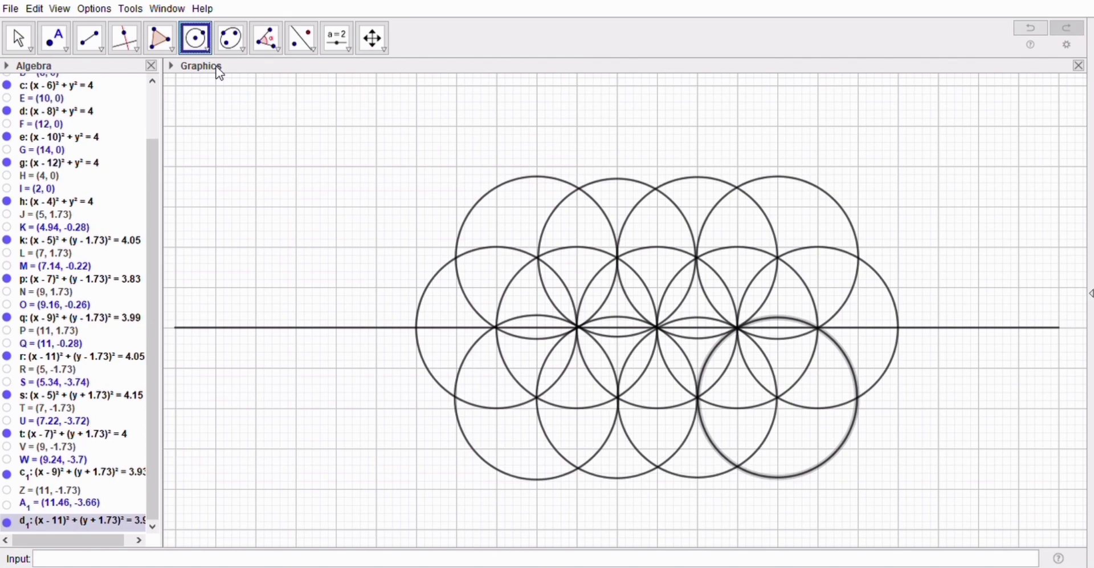
Step: Draw three circles of radius about 2 centred on the upper row's top intersections at about x = 6, 8 and 10
click(579, 188)
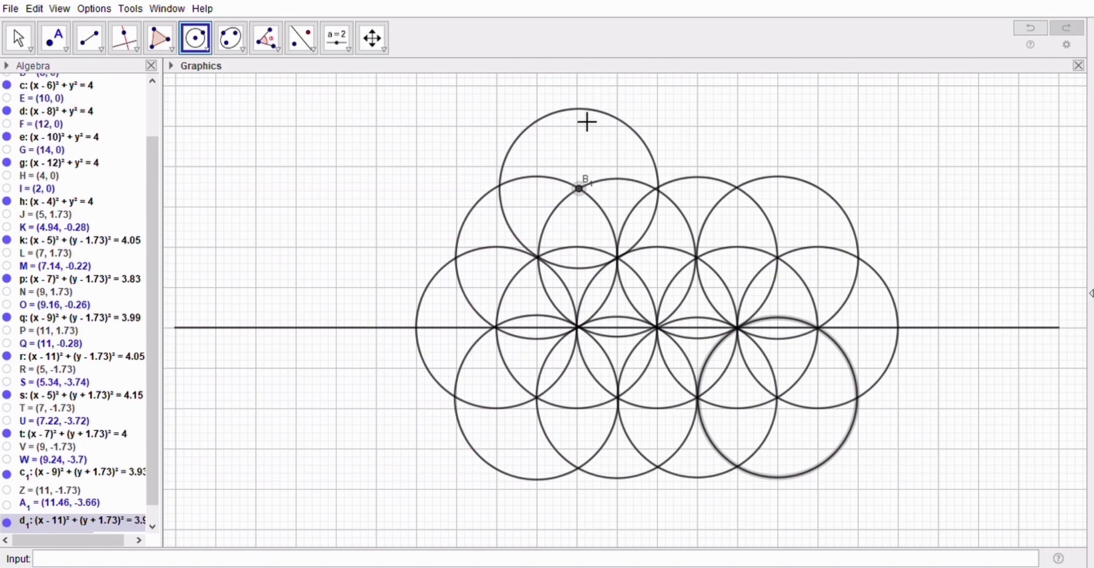
click(575, 109)
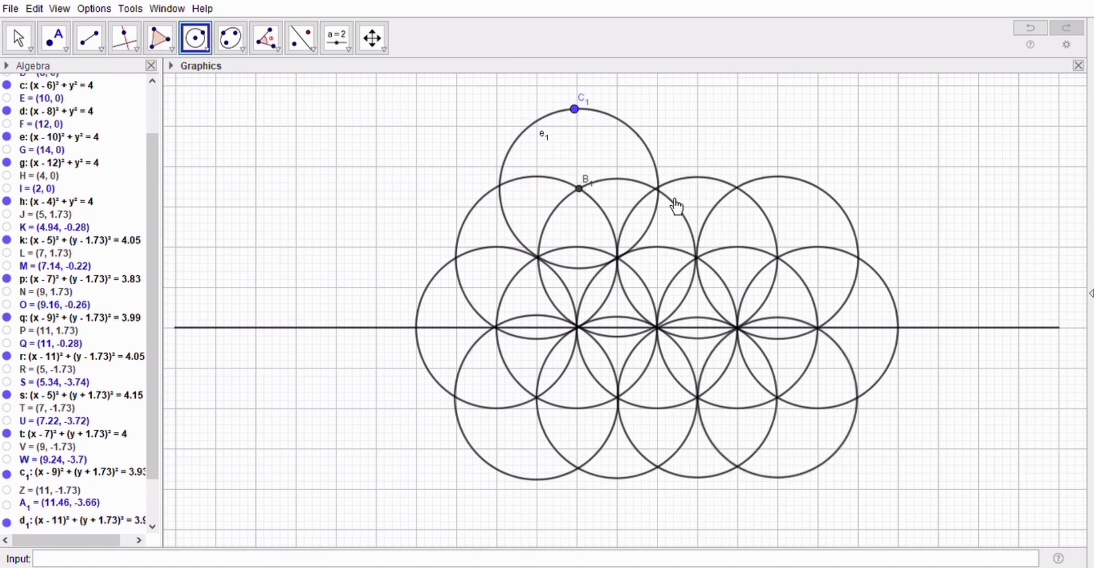
click(658, 190)
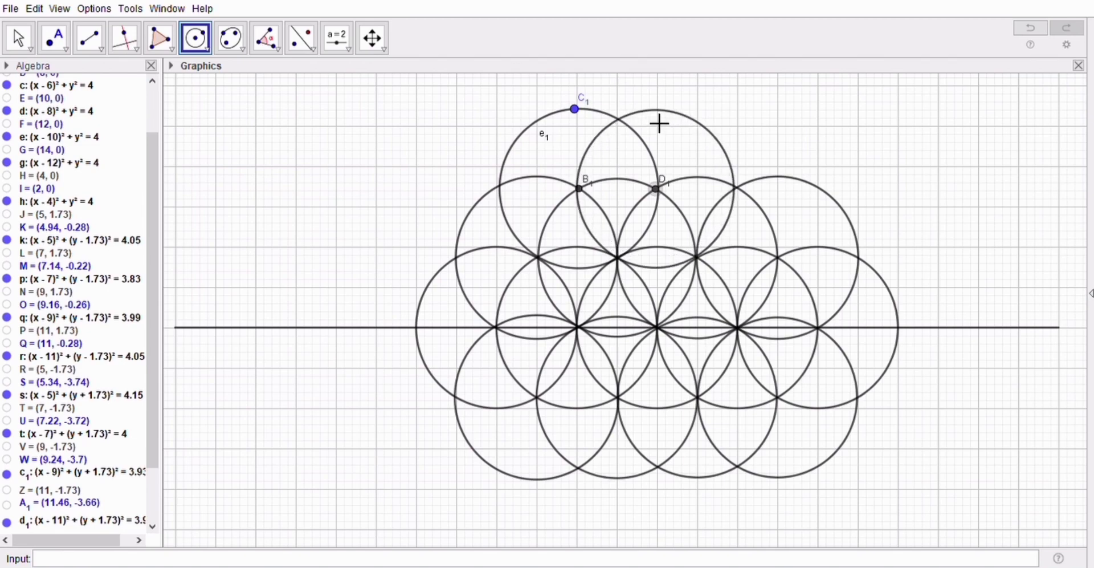
click(659, 121)
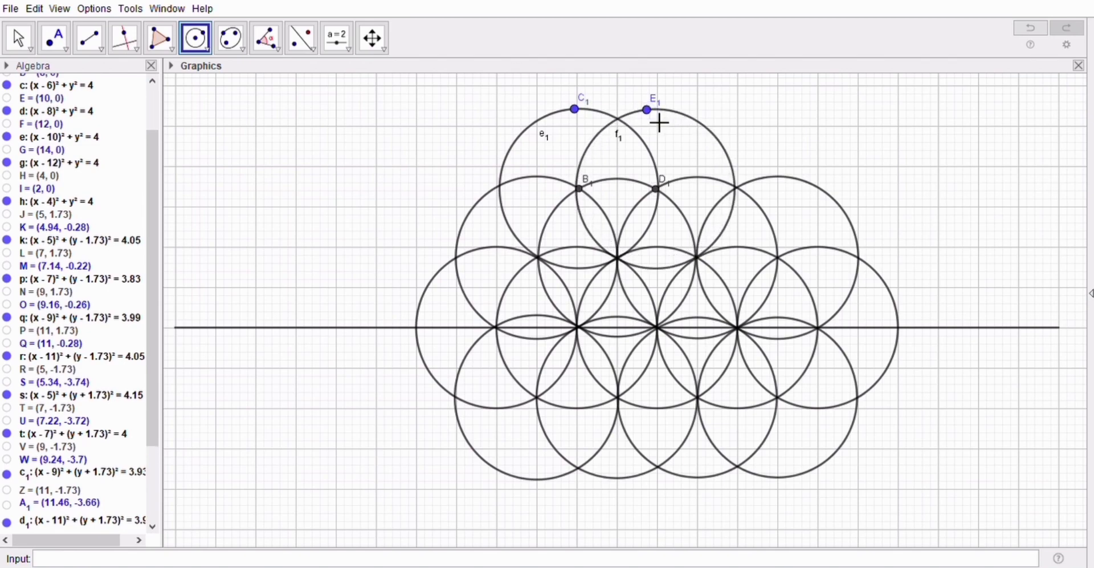
click(738, 189)
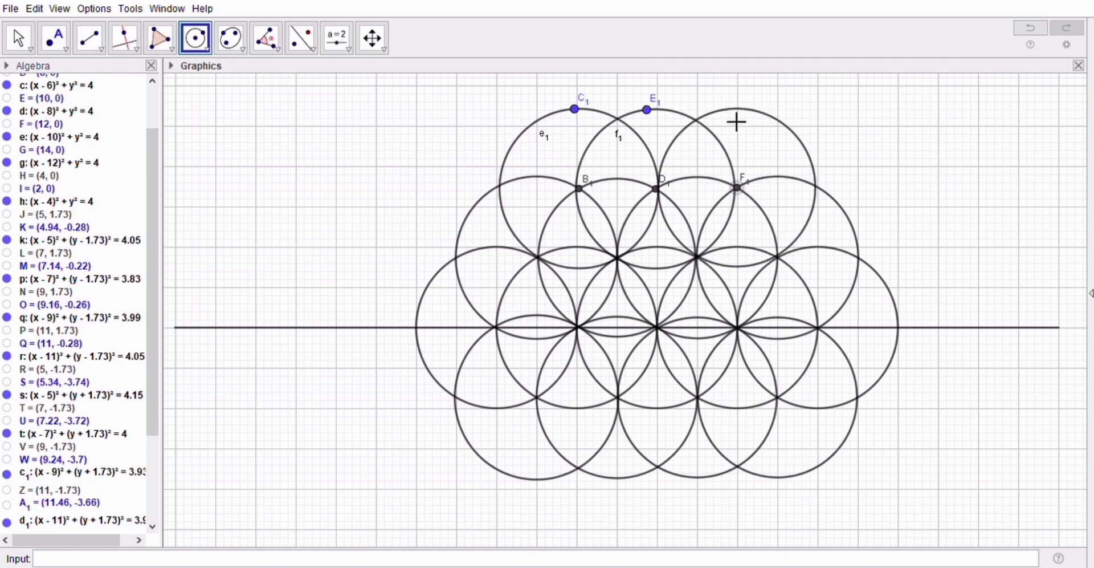
click(737, 121)
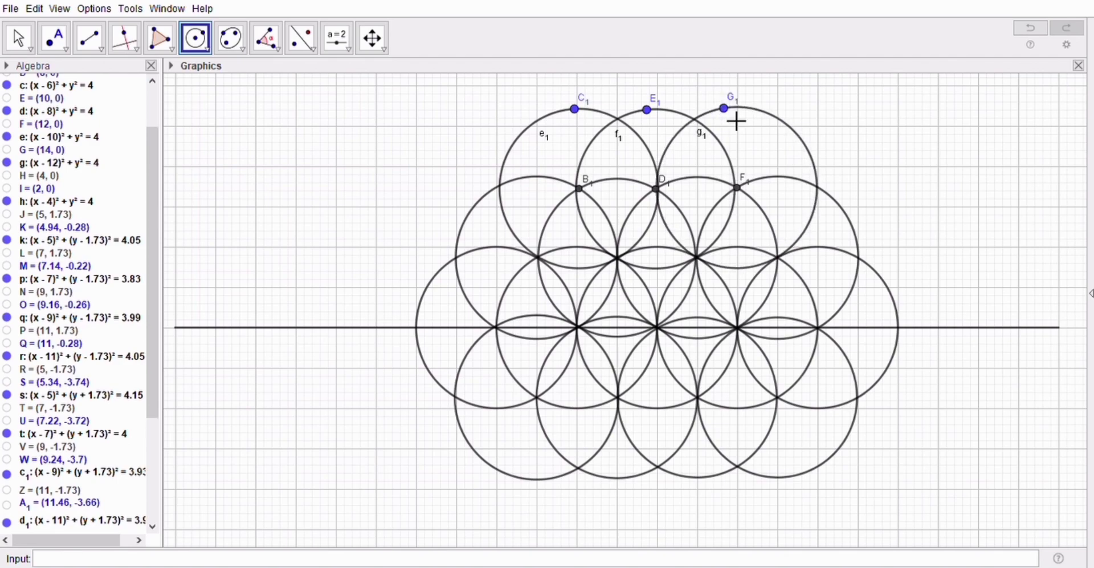
Step: Hide the centre points, the points on the circles and the labels of the three topmost circles
drag(160, 328, 160, 440)
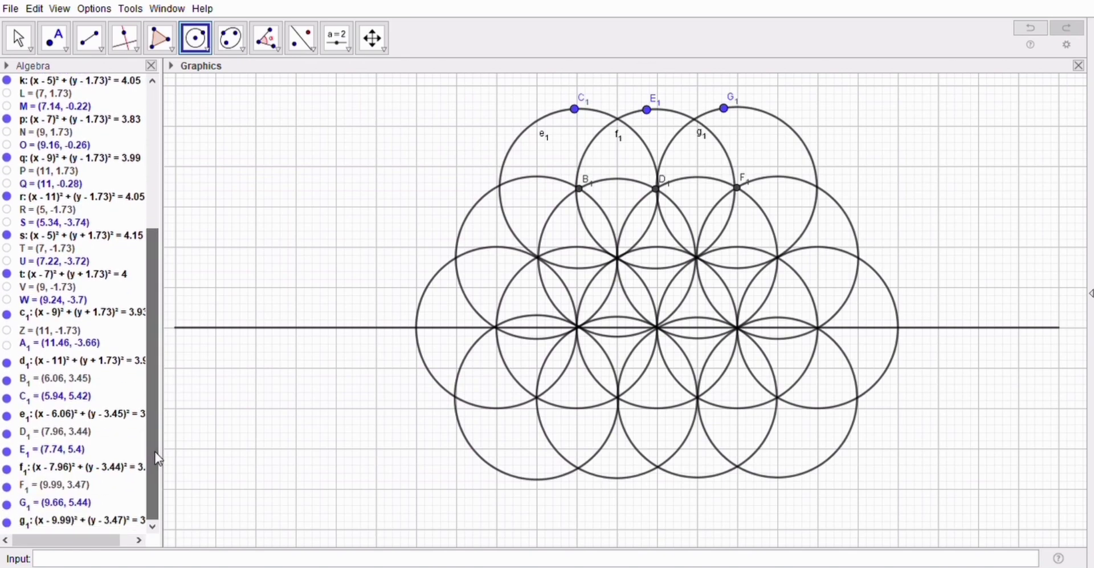
click(8, 380)
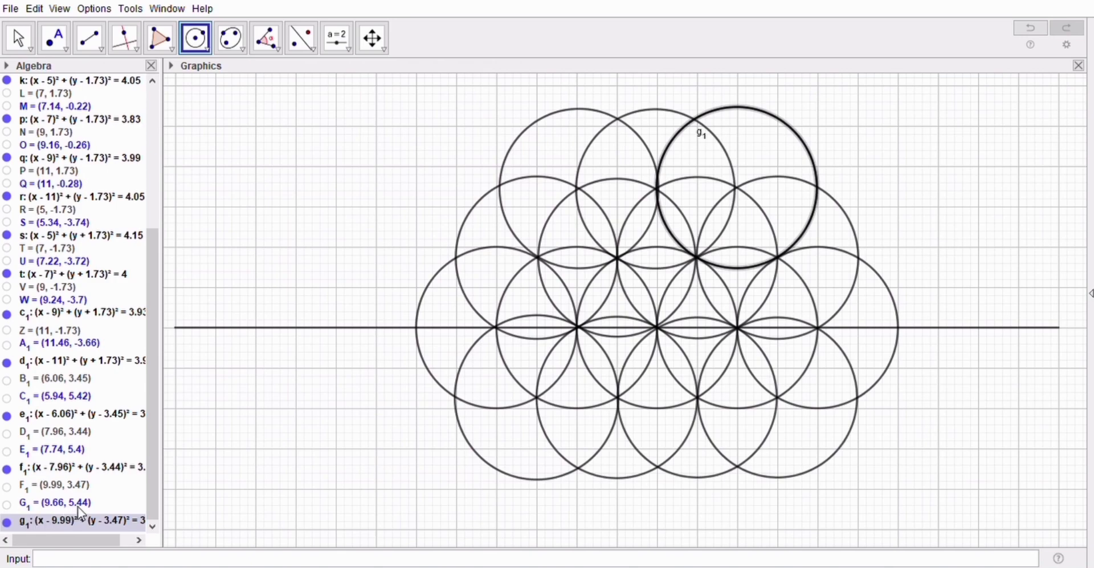
key(Escape)
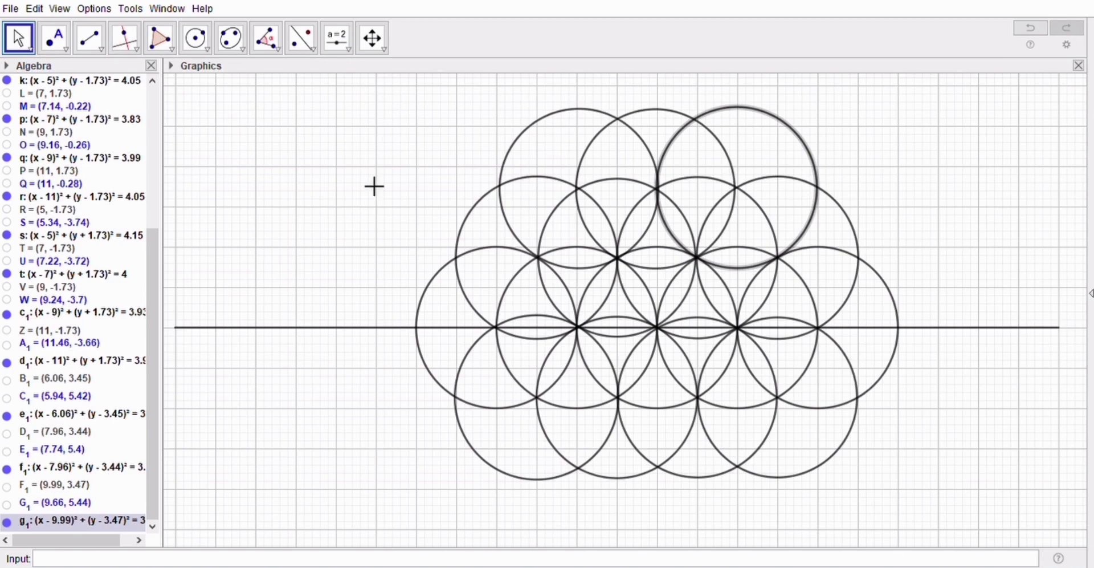
Step: Draw three circles of radius about 2 centred on the lower row's bottom intersections at about x = 6, 8 and 10
drag(371, 228, 358, 186)
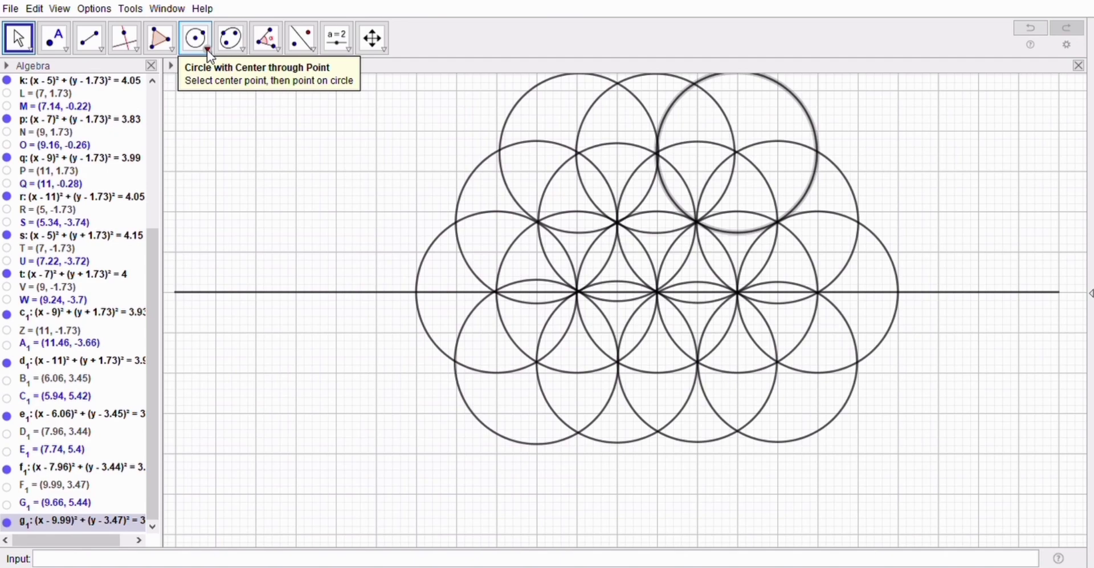
click(207, 50)
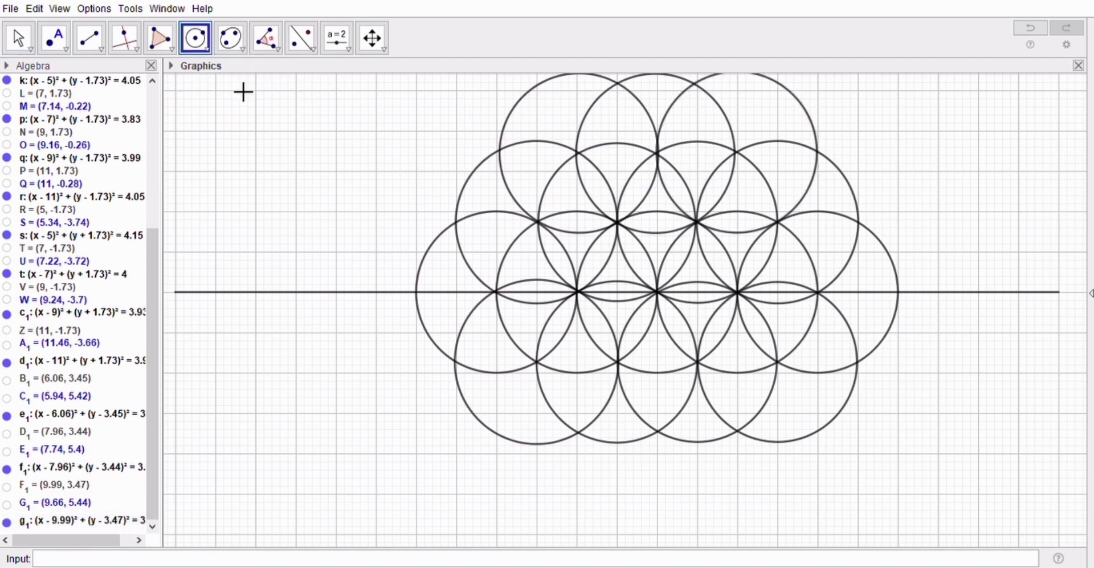
click(578, 433)
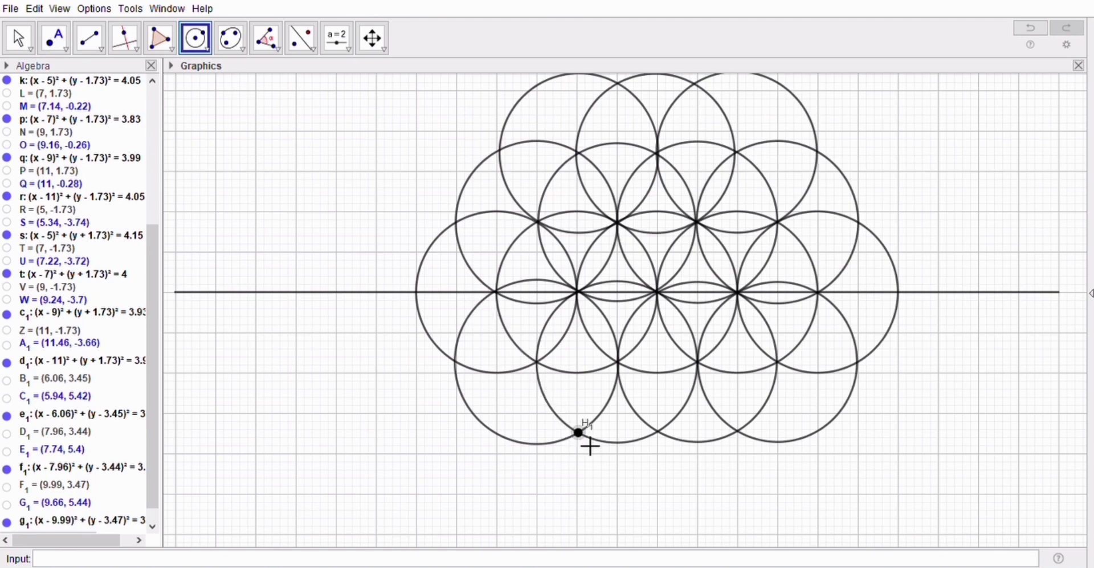
click(591, 515)
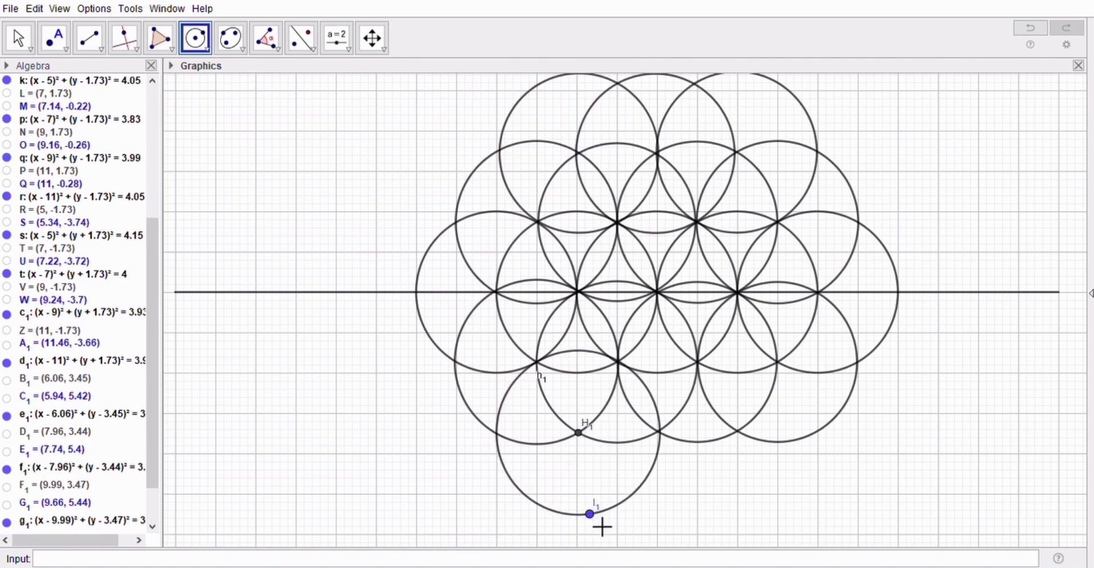
click(661, 433)
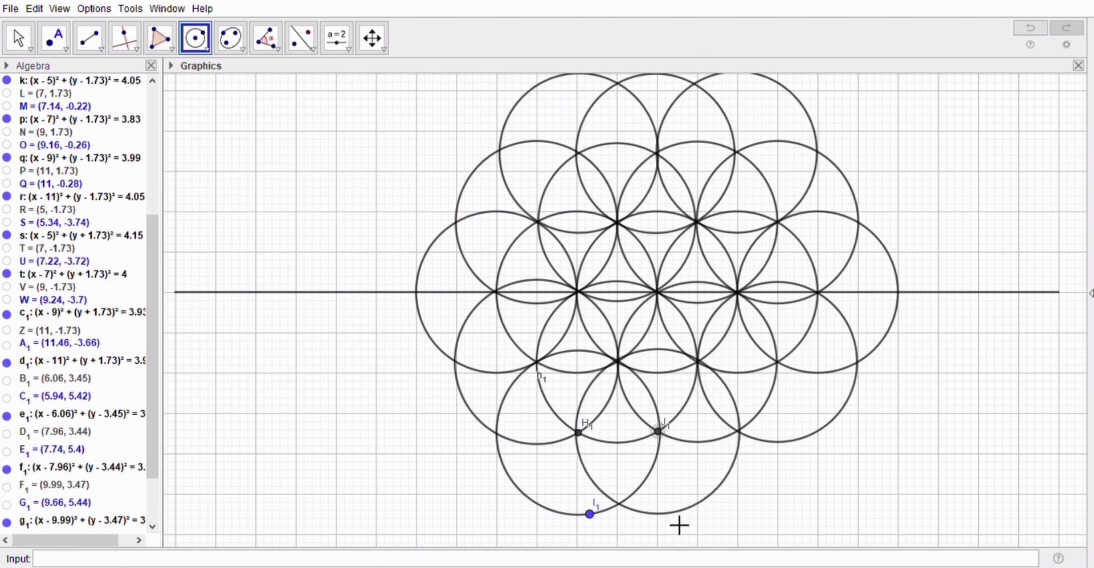
click(668, 510)
click(741, 433)
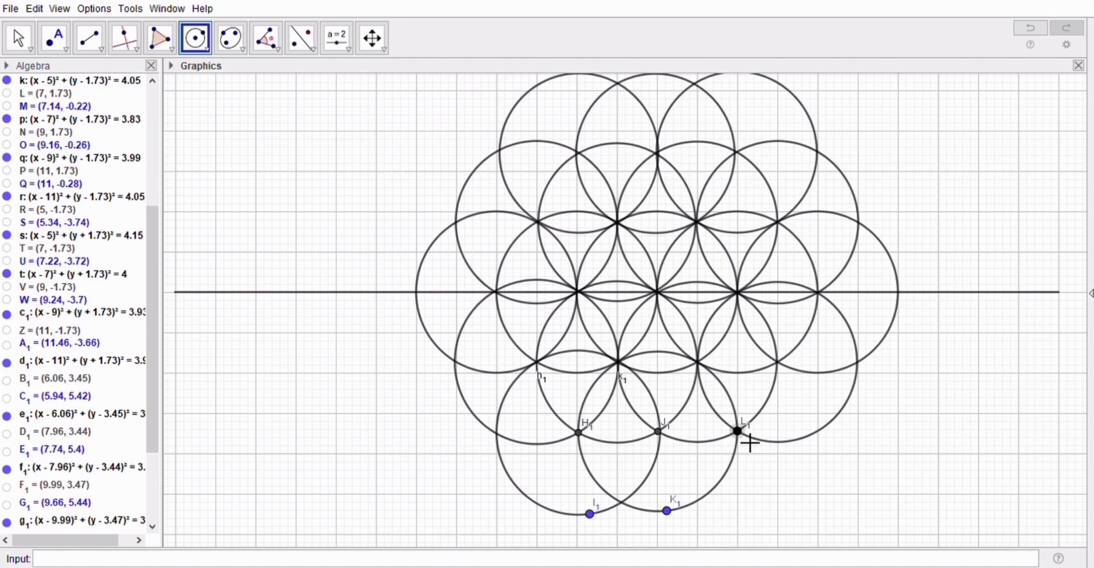
click(753, 512)
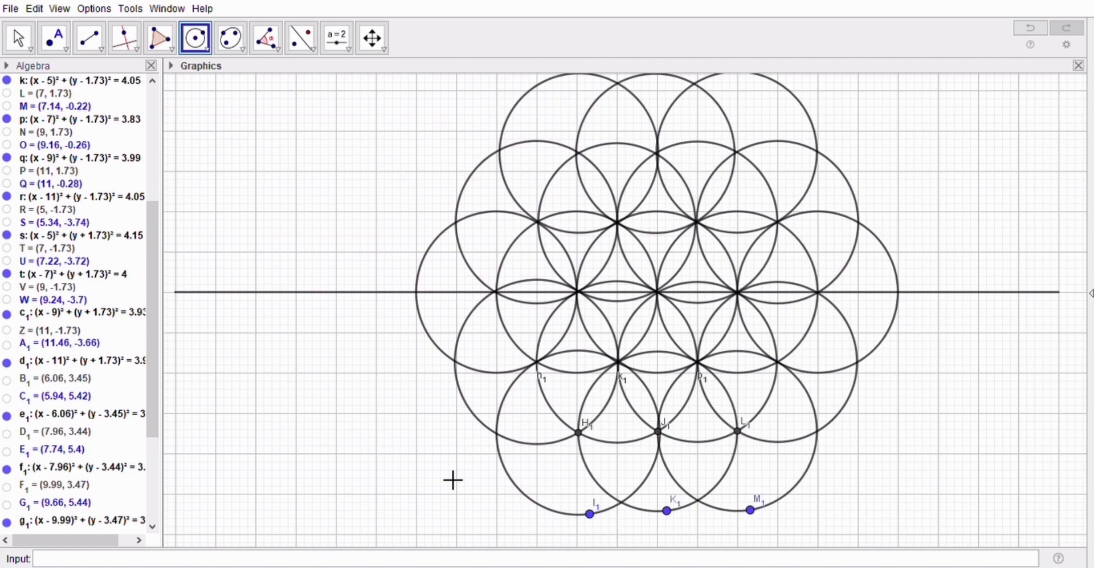
Step: Hide the centre points, the points on the circles and the labels of the three bottommost circles
drag(158, 426, 161, 509)
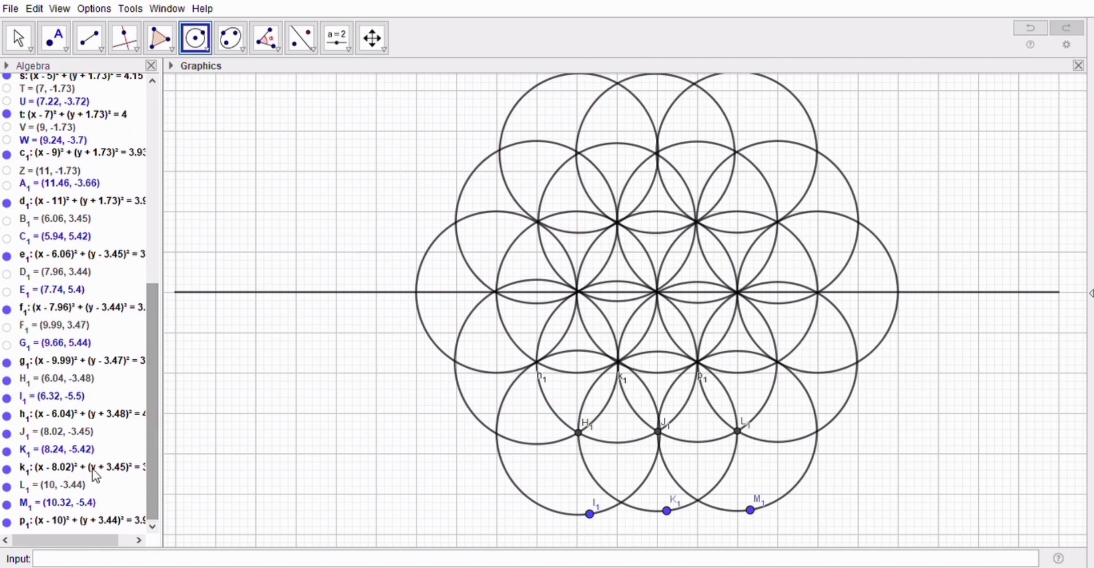
click(7, 379)
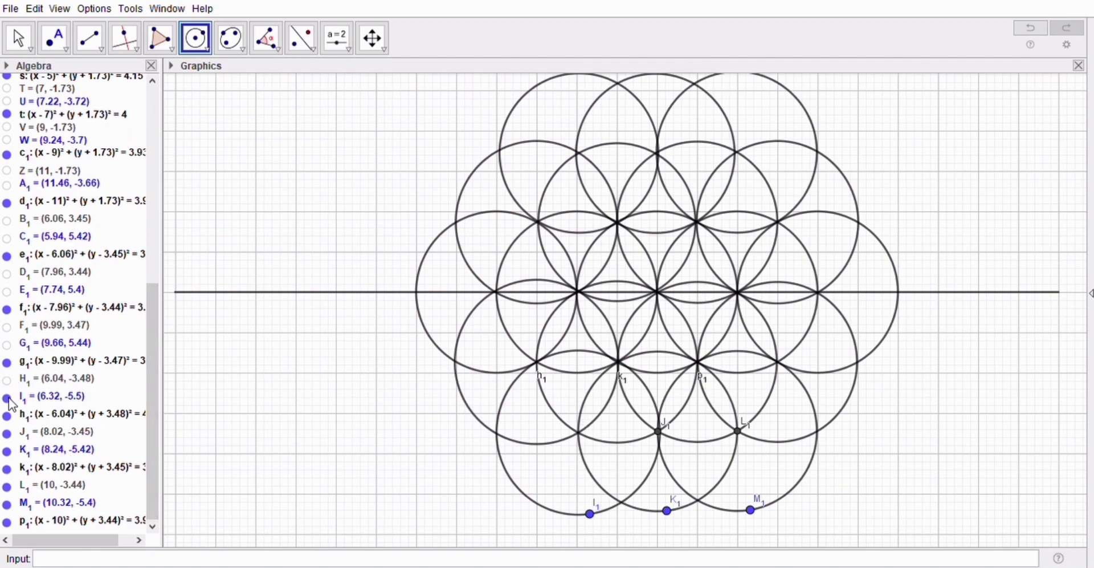
click(11, 400)
right_click(29, 521)
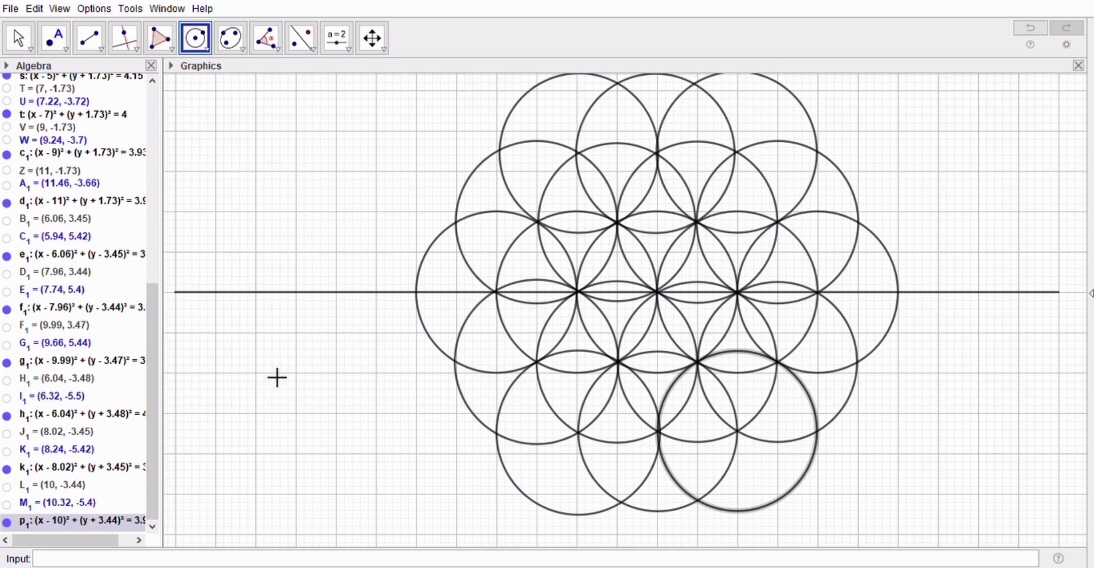
click(32, 51)
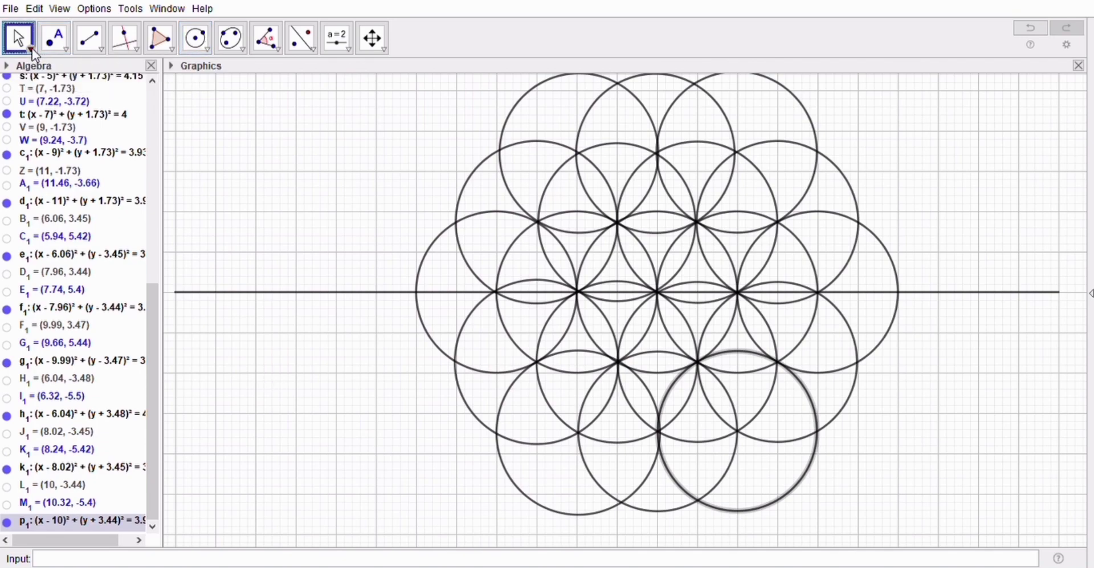
key(Escape)
Step: Draw a vertical line through the pattern's centre at x = 8, using points about 6 units above and below the segment
drag(299, 170, 298, 197)
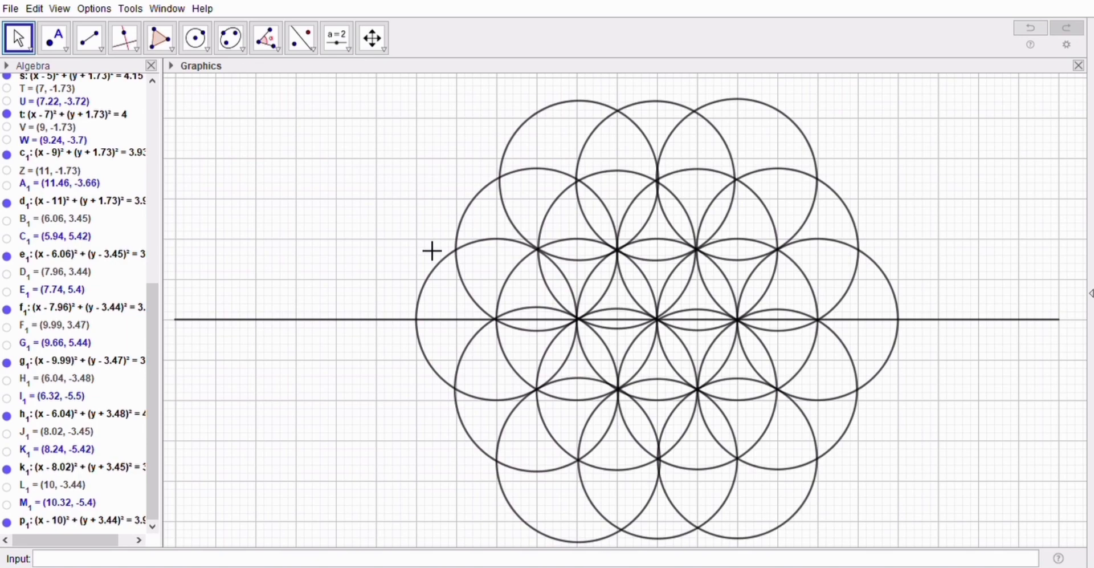
click(382, 47)
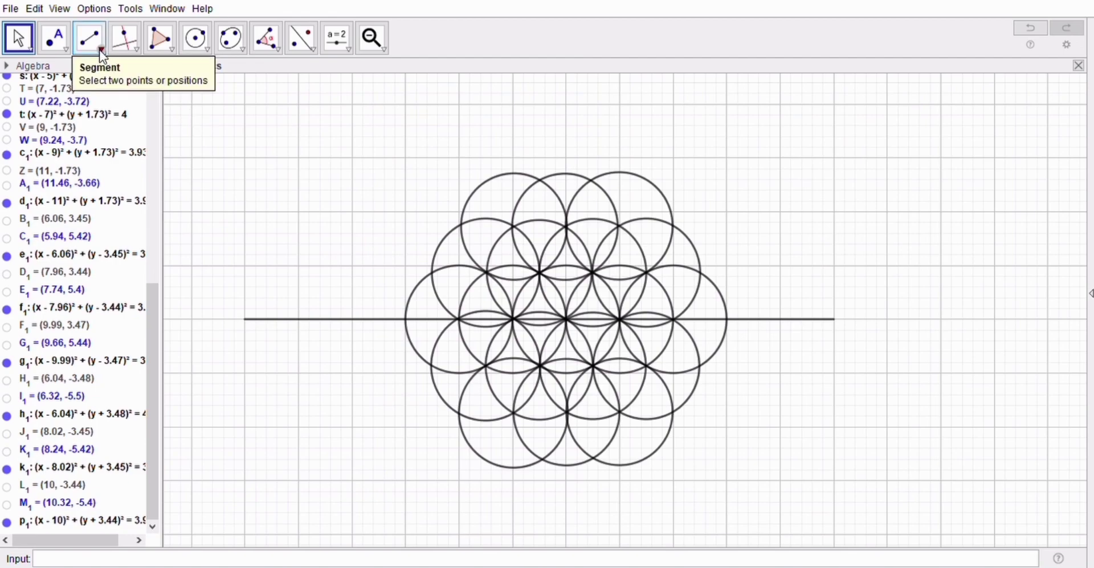
click(90, 39)
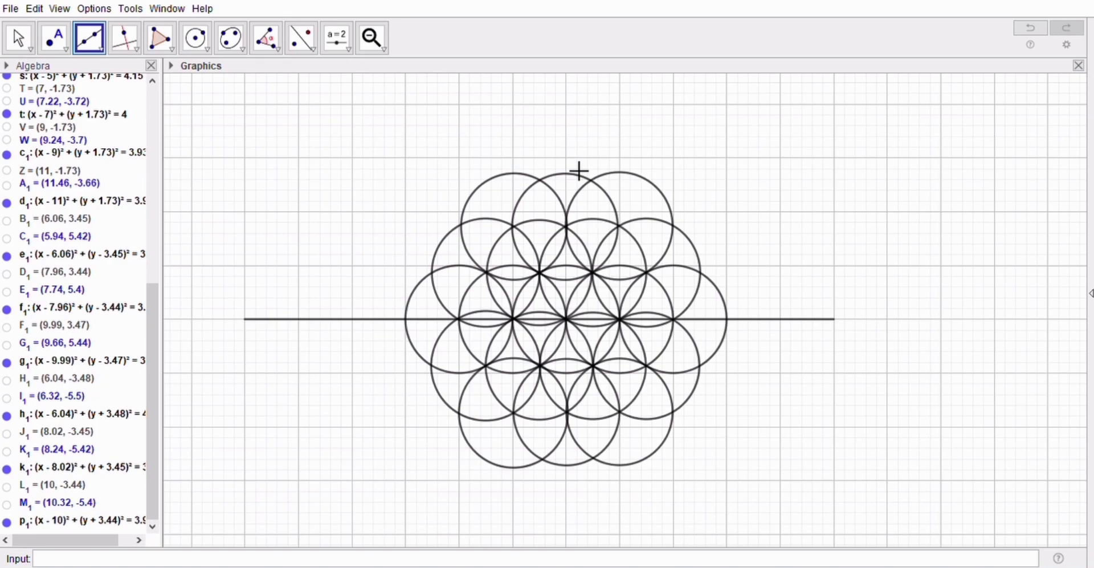
click(567, 158)
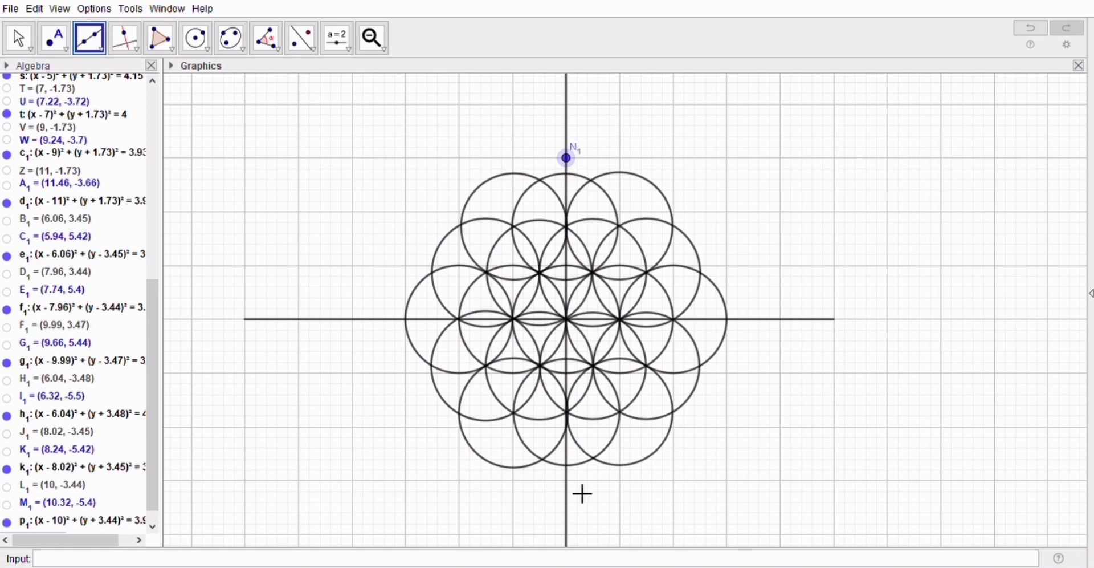
click(568, 482)
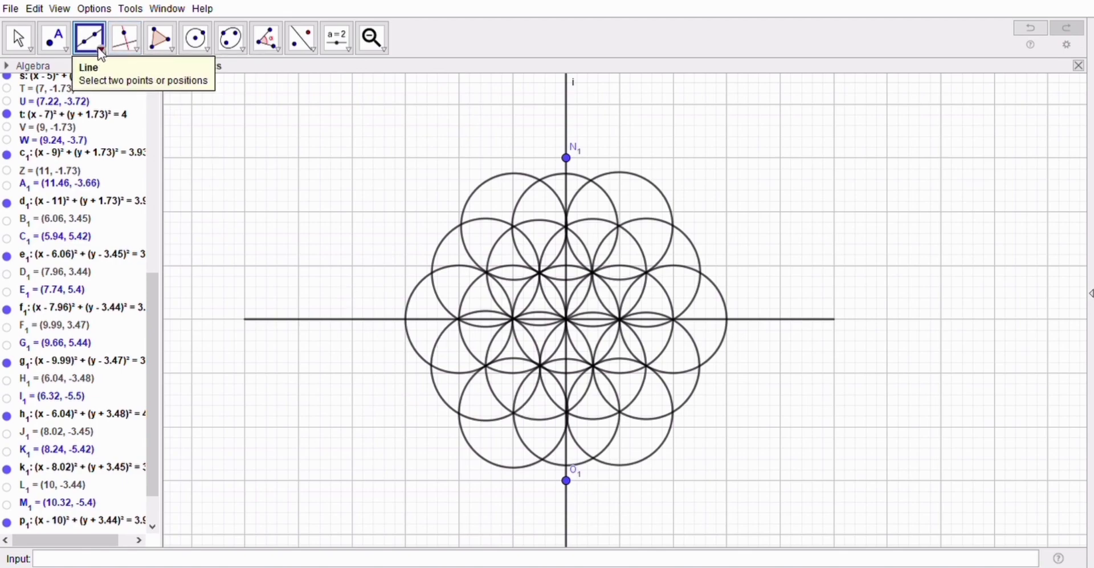
Step: Draw two descending diagonal lines through the centre, from (6, 3.45) to (10, -3.44) and from (5, 1.73) to (11, -1.73)
click(517, 227)
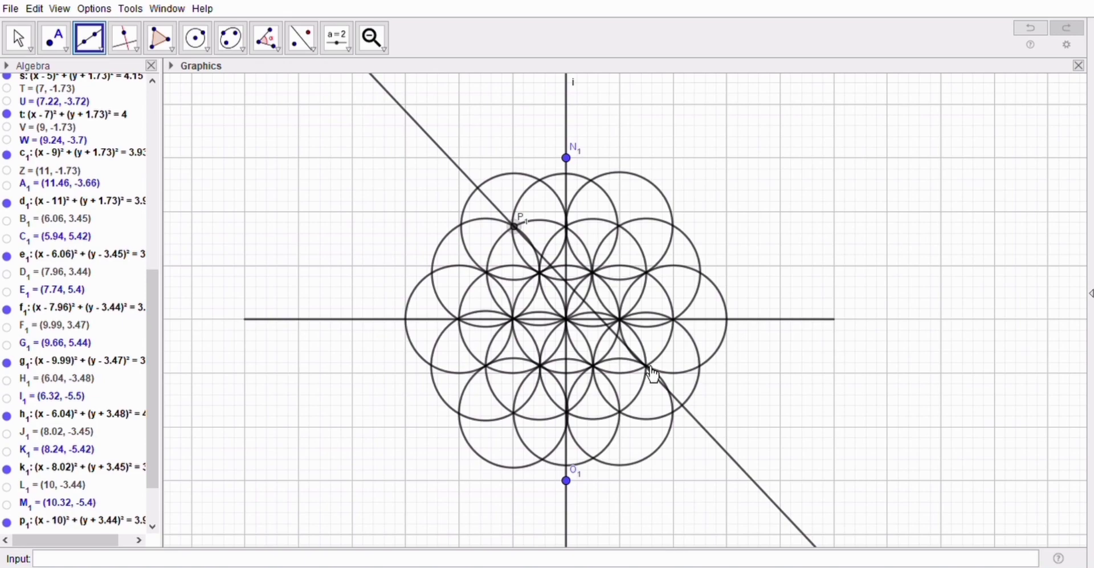
click(622, 412)
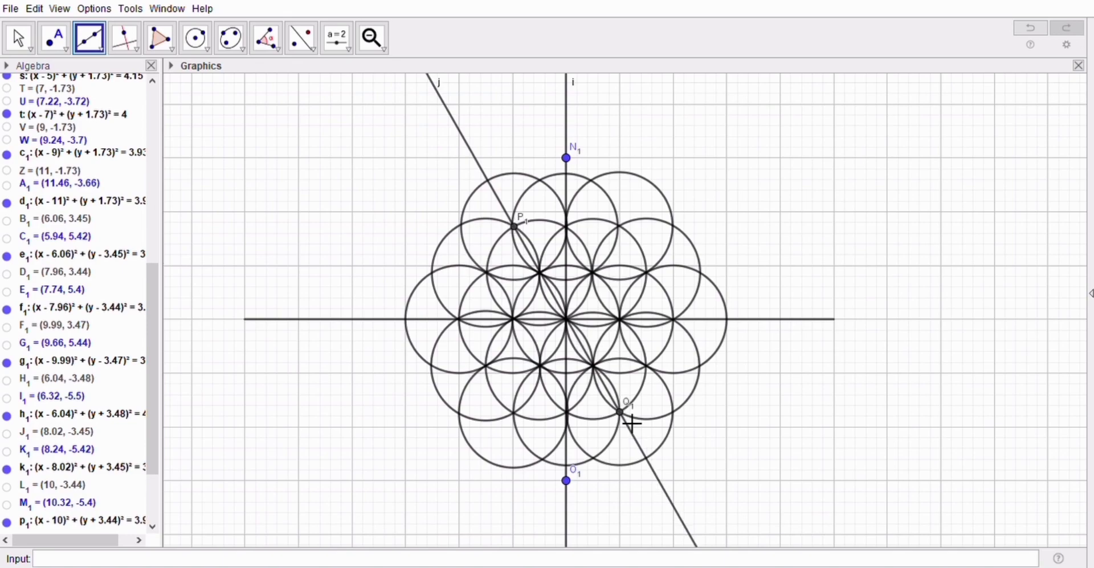
click(487, 273)
click(649, 368)
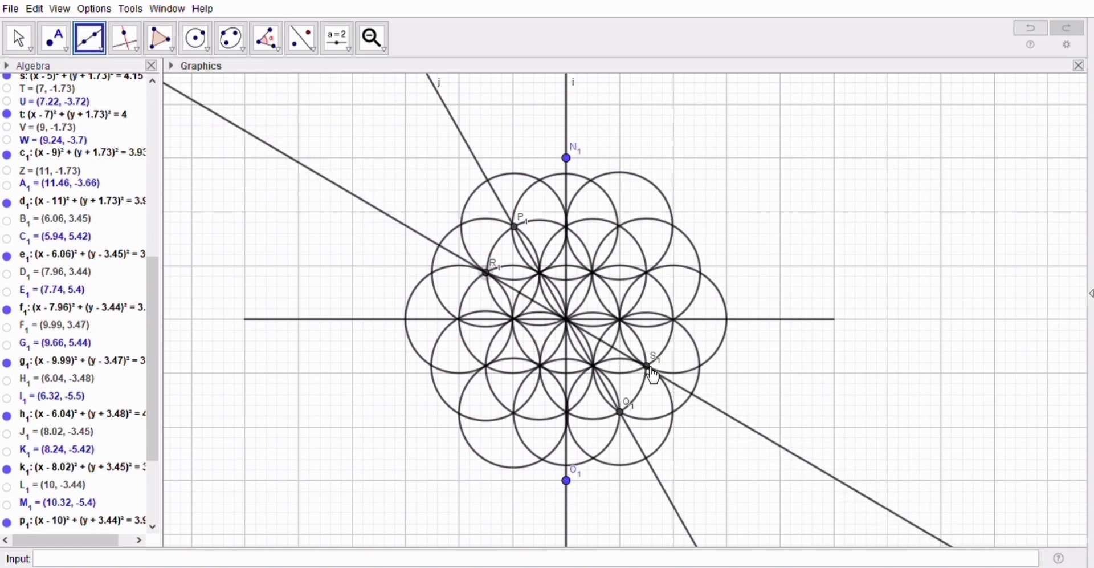
Step: Draw two ascending diagonal lines through the centre, from (10, 3.47) to (6, -3.48) and from (11, 1.73) to (5, -1.73)
click(621, 227)
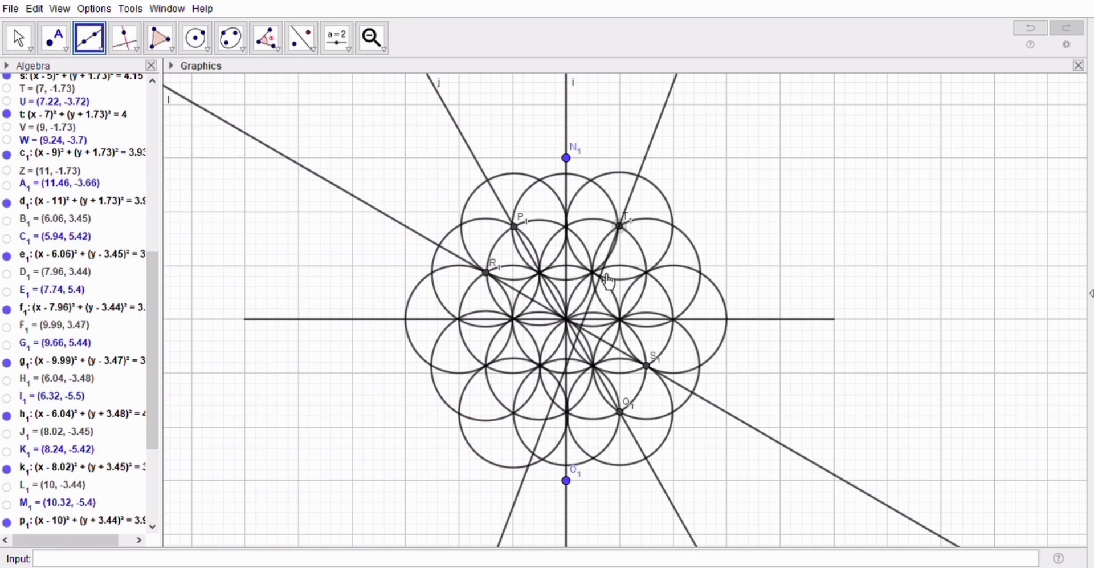
click(515, 413)
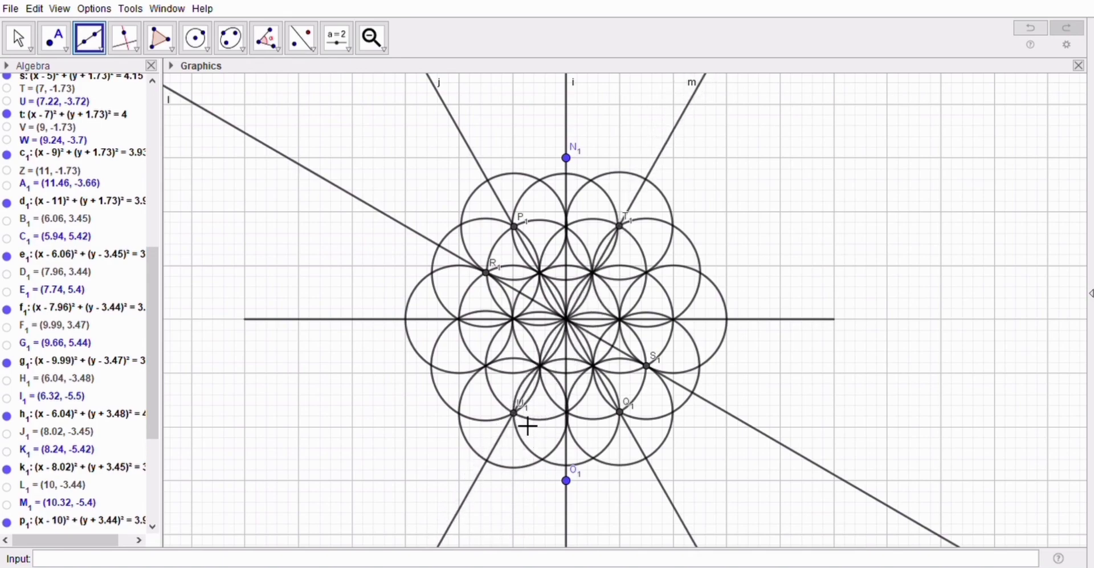
click(647, 273)
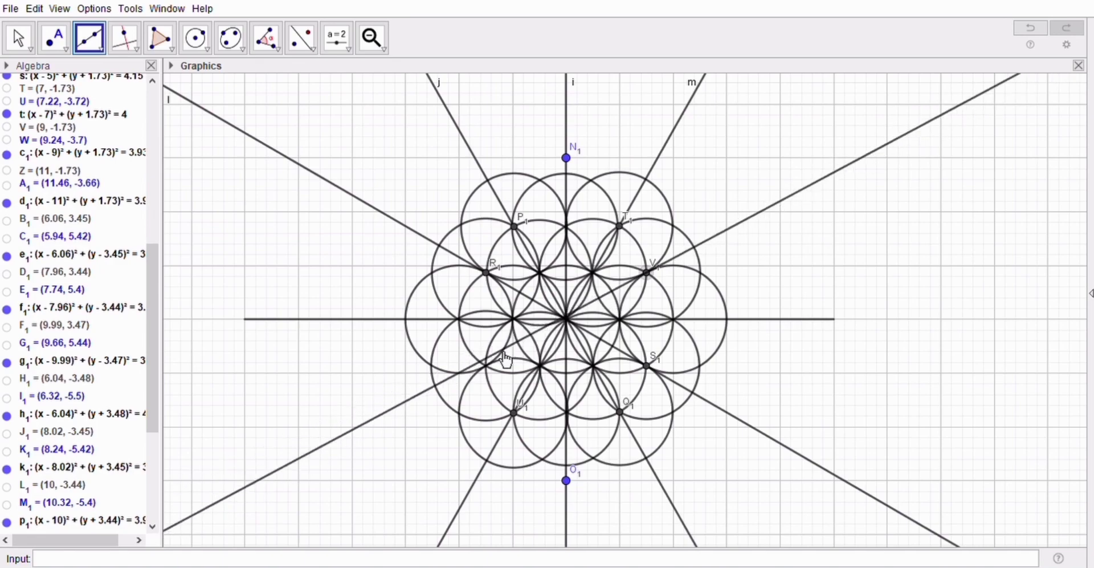
click(494, 374)
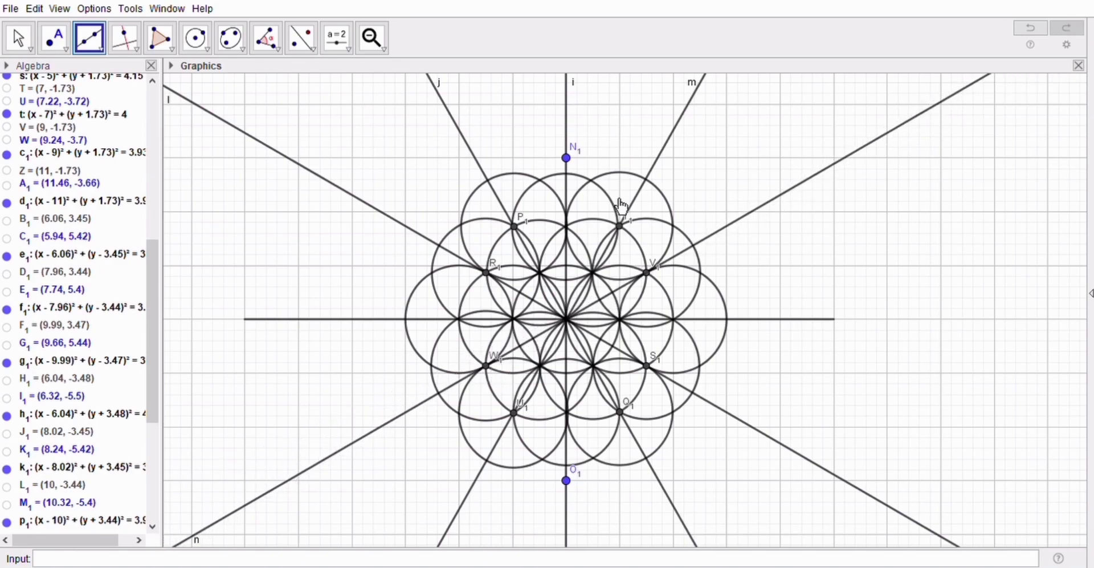
Step: Draw four vertical lines through the circle intersections on both sides of the centre, at x = 7, 9, 6 and 10
click(545, 278)
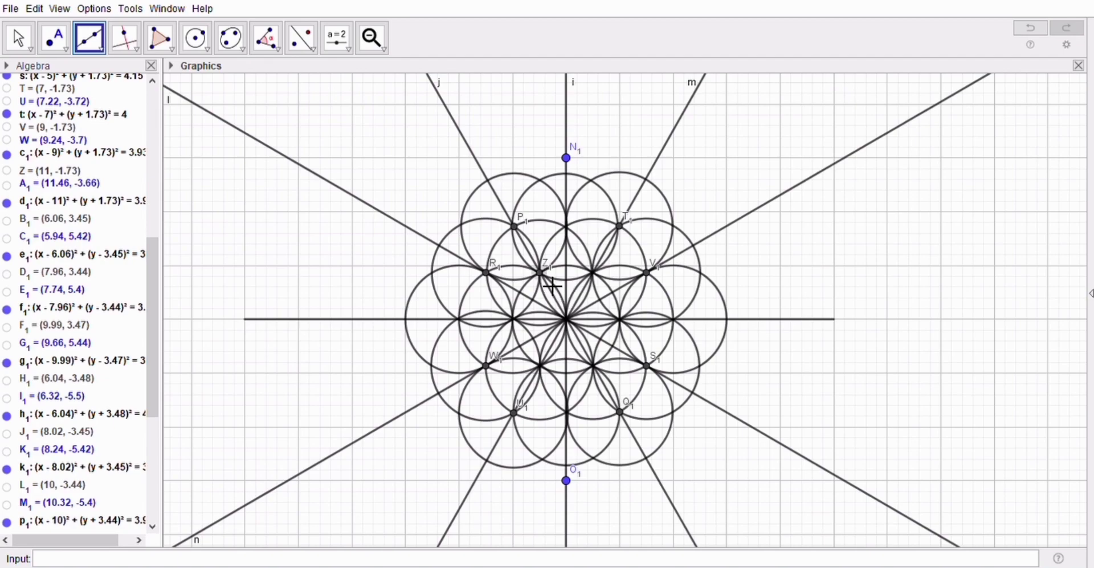
click(546, 370)
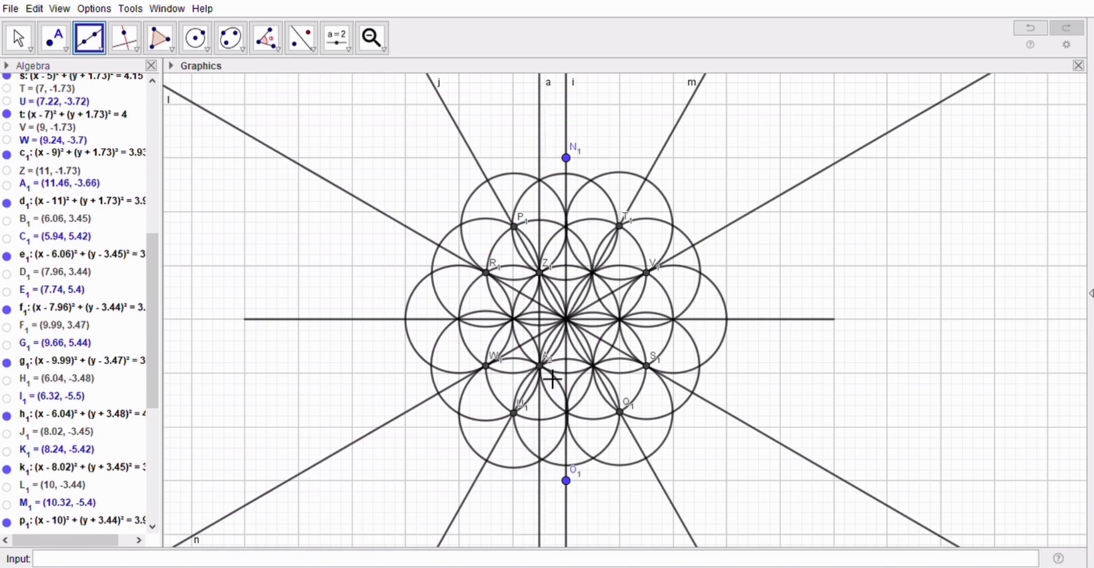
click(596, 273)
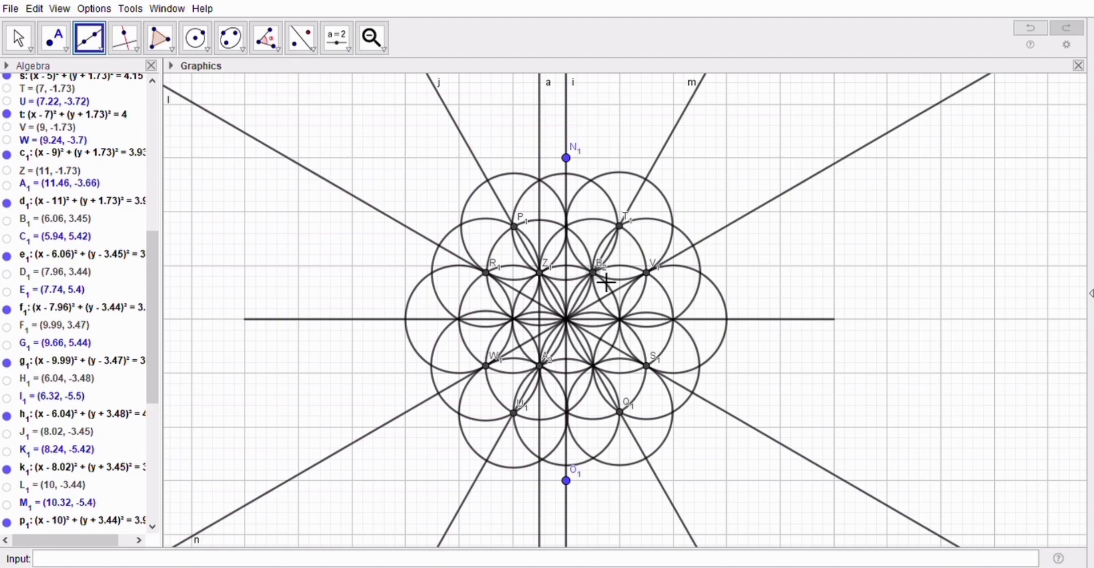
click(595, 366)
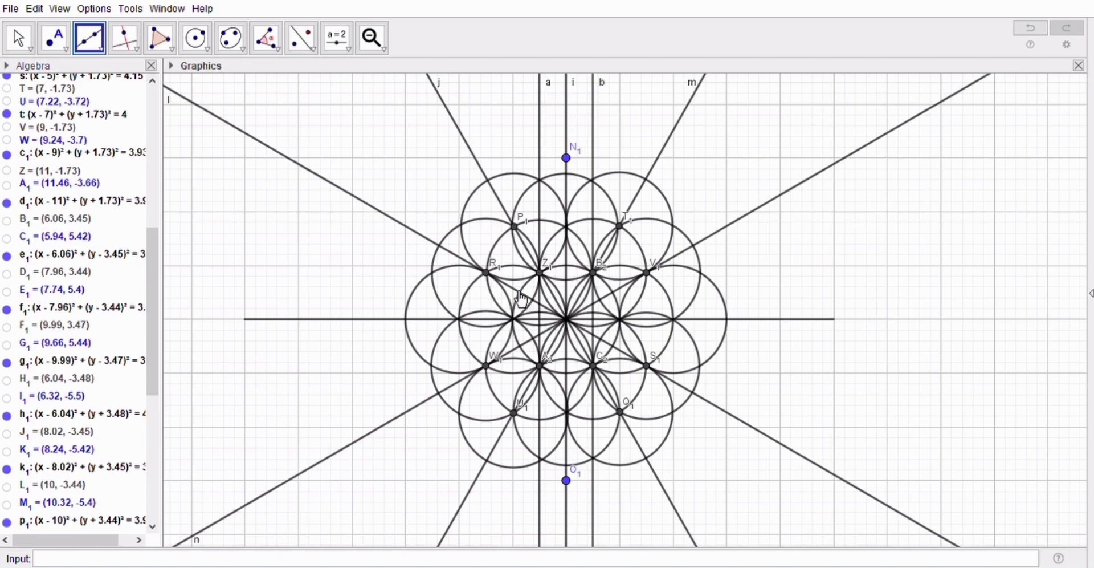
click(516, 227)
click(519, 411)
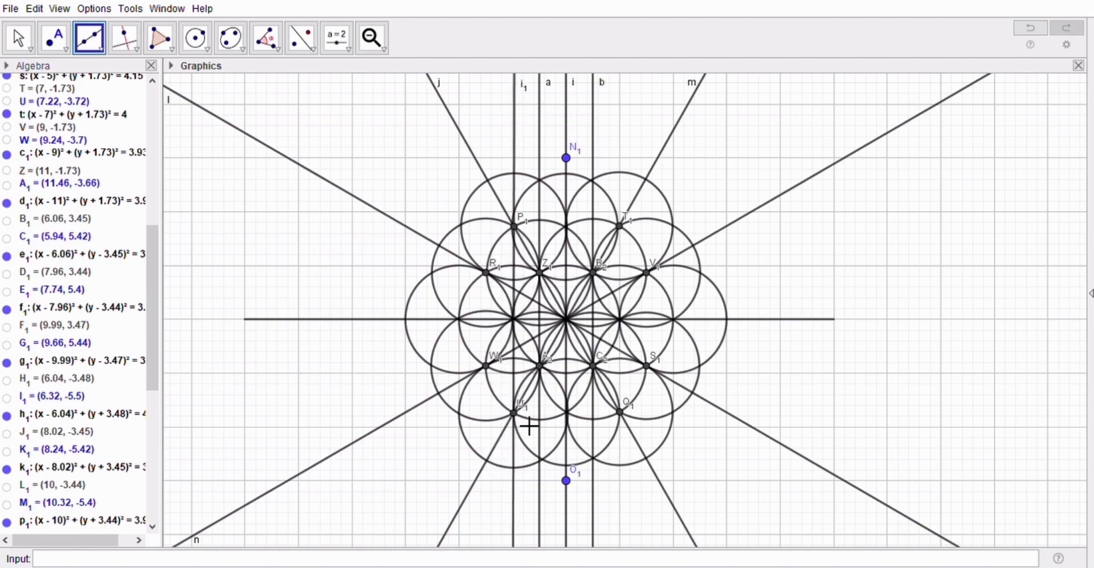
click(627, 231)
click(631, 421)
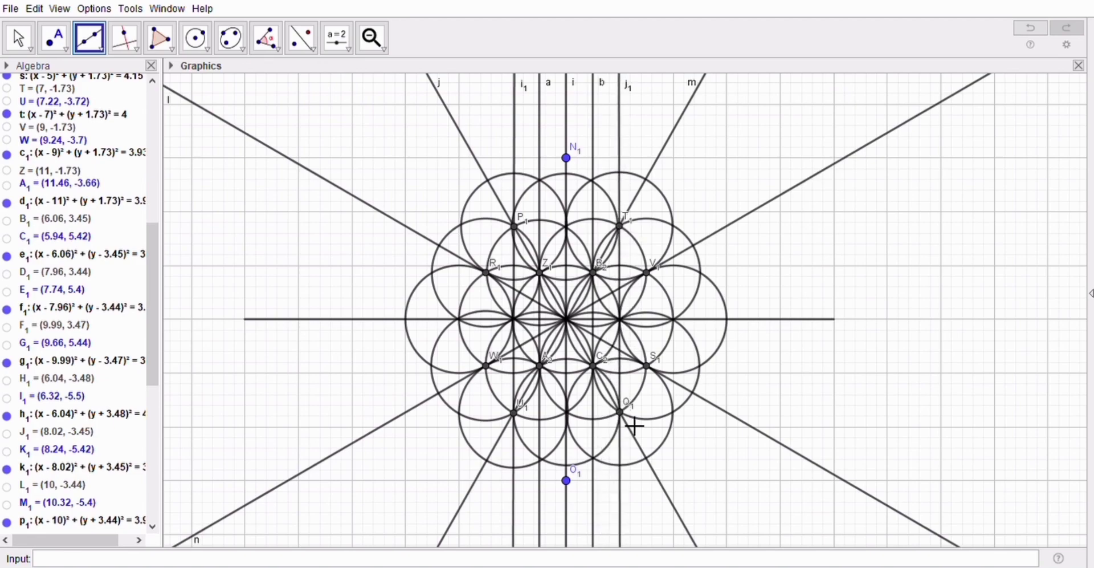
Step: Draw four outer vertical lines through the intersections above and below the segment, at about x = 5, 11, 4 and 12
click(492, 278)
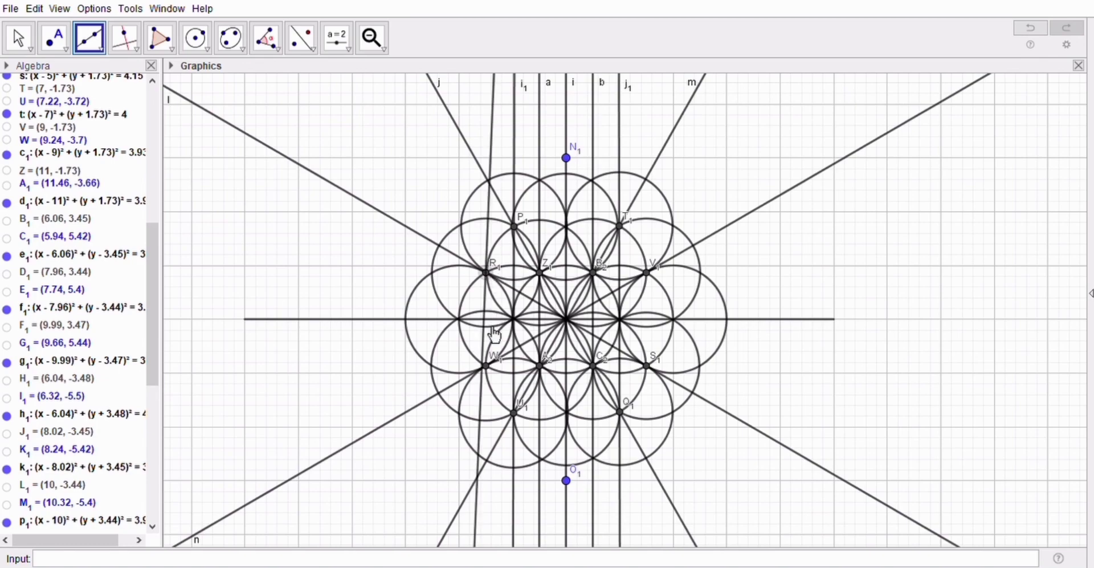
click(493, 372)
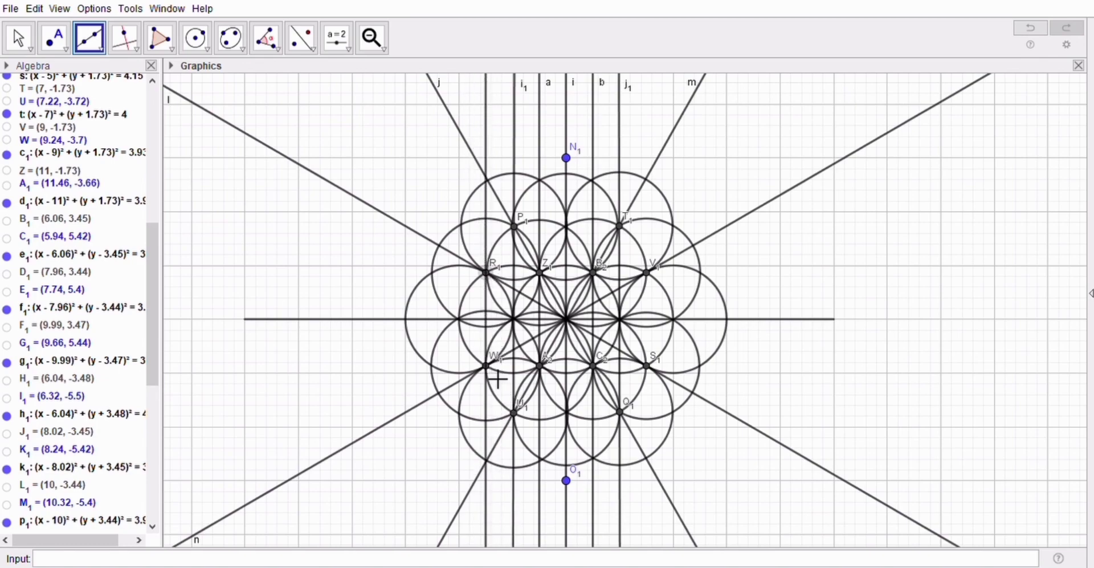
click(649, 275)
click(653, 373)
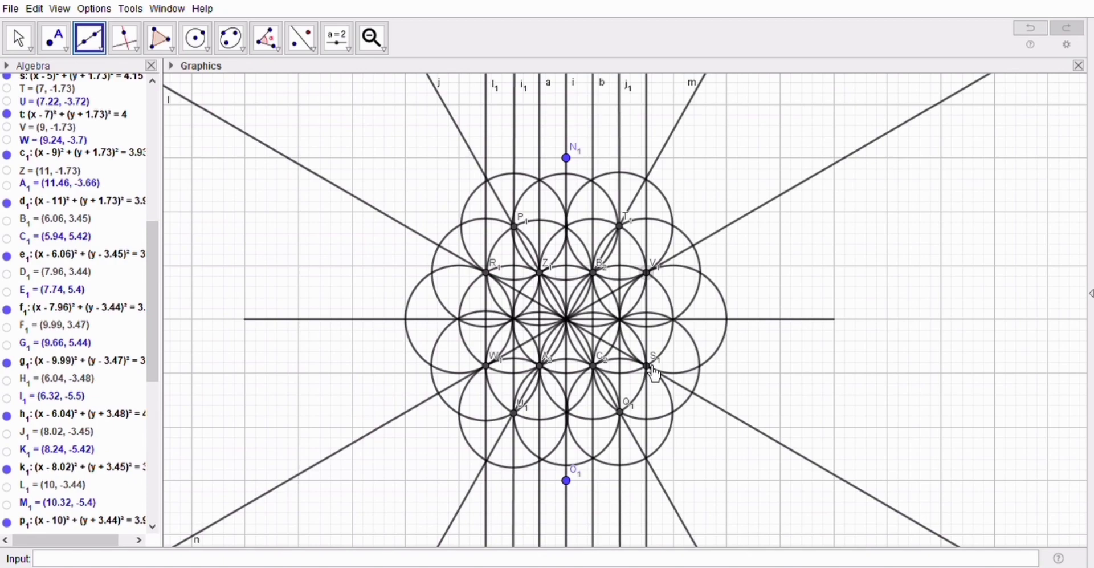
click(463, 225)
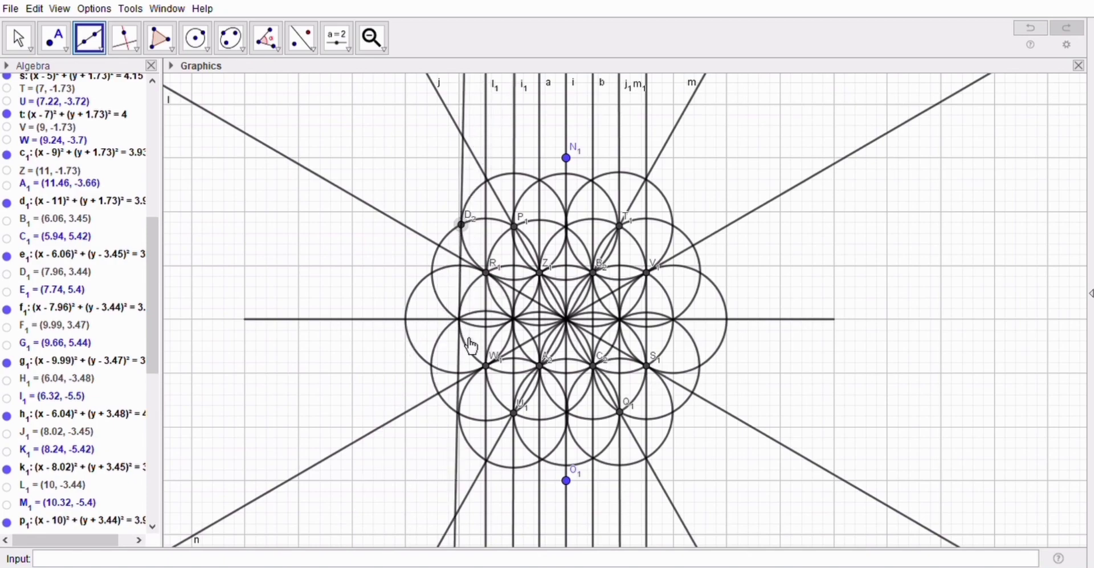
click(461, 415)
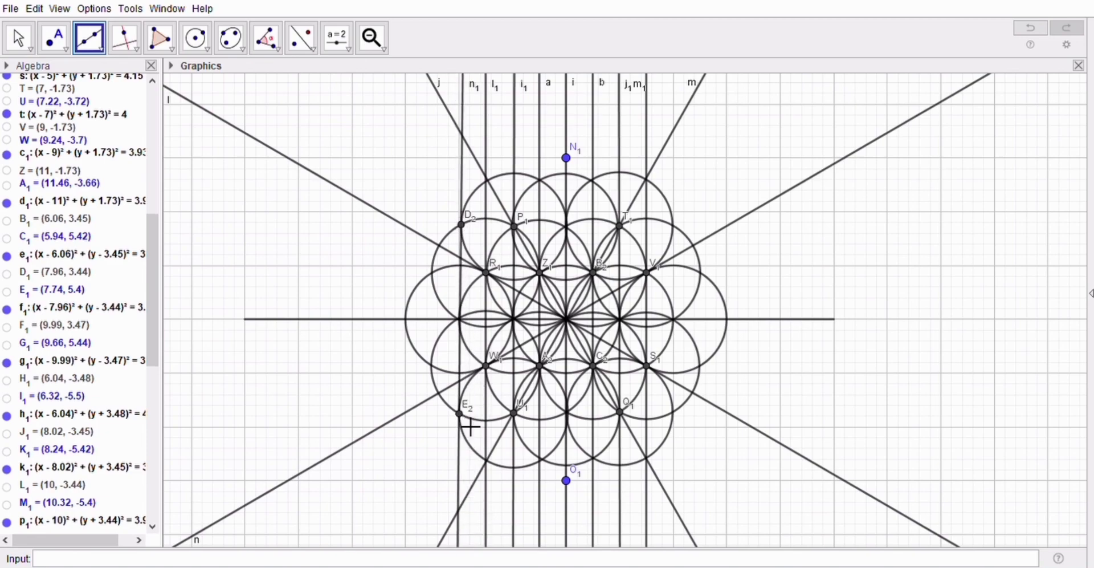
click(674, 226)
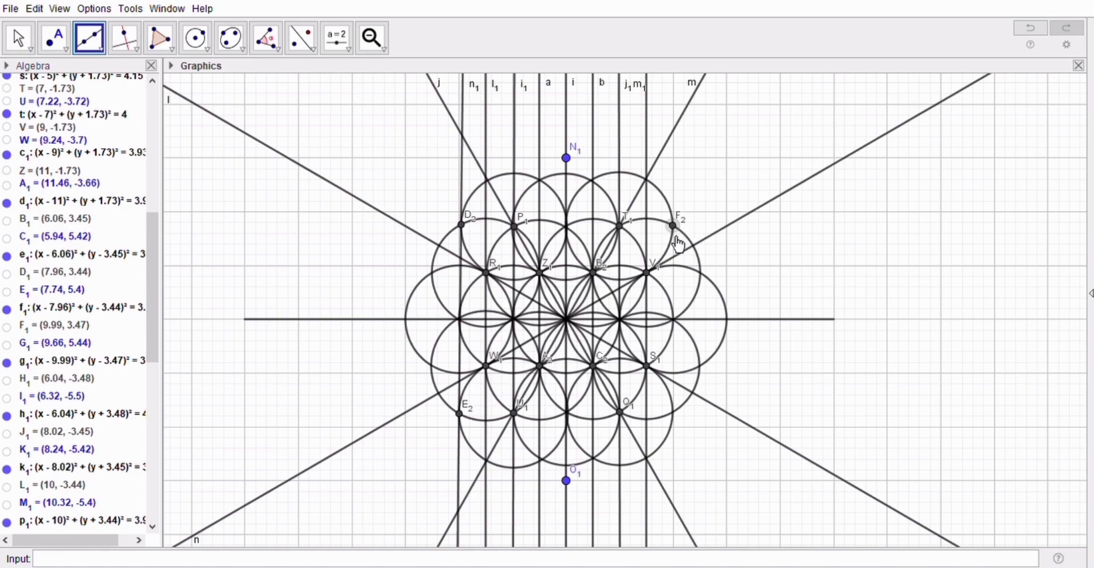
click(676, 413)
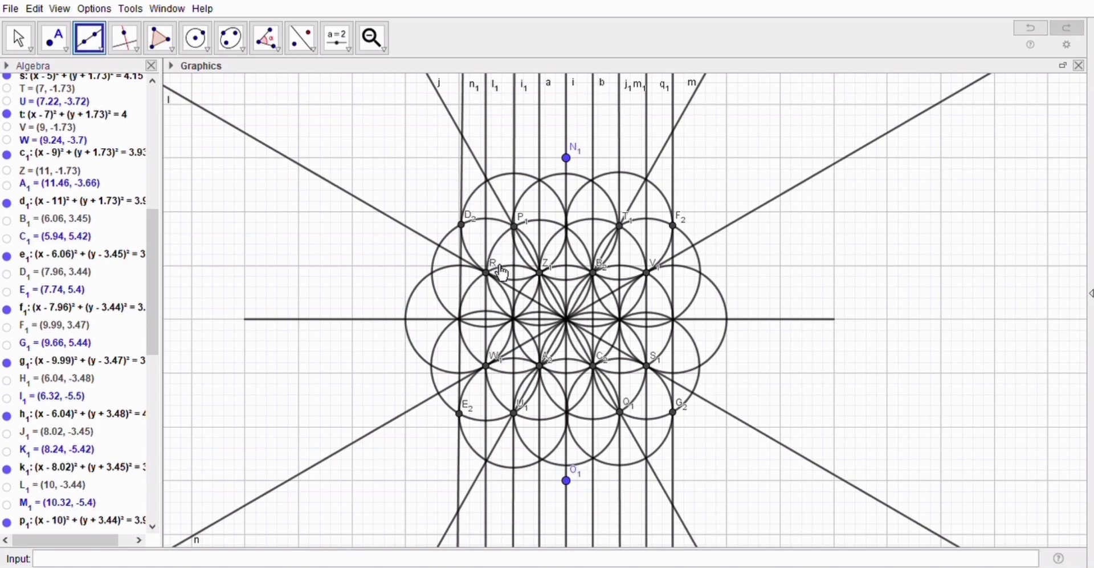
Step: Draw three descending diagonal lines, from (7, 1.73) to (10, 0), from (6, 0) to (9, -1.73) and from (7, -1.73) to (10, -3.44)
click(542, 274)
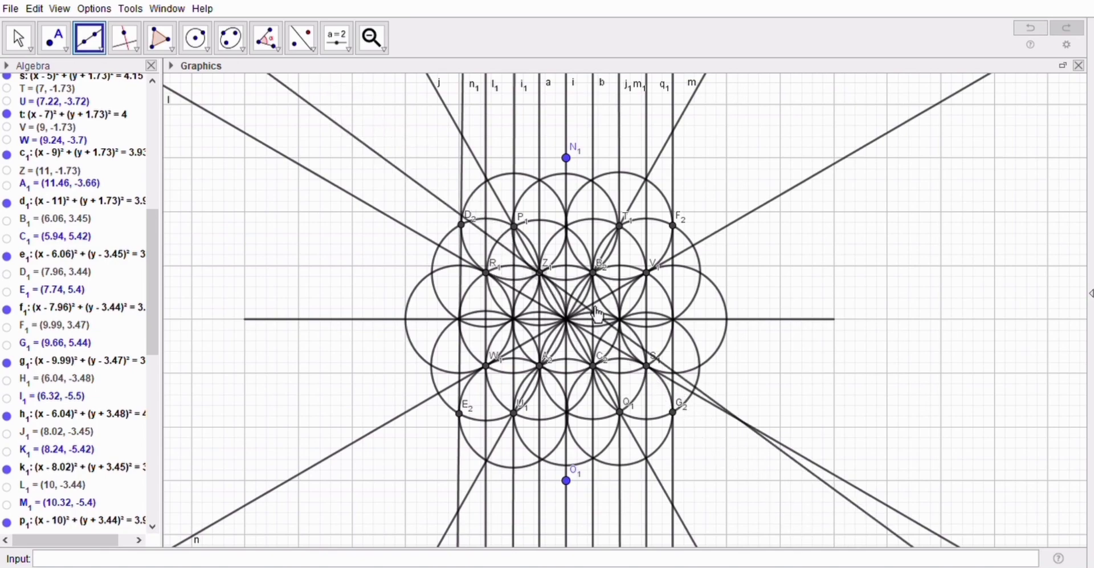
click(621, 320)
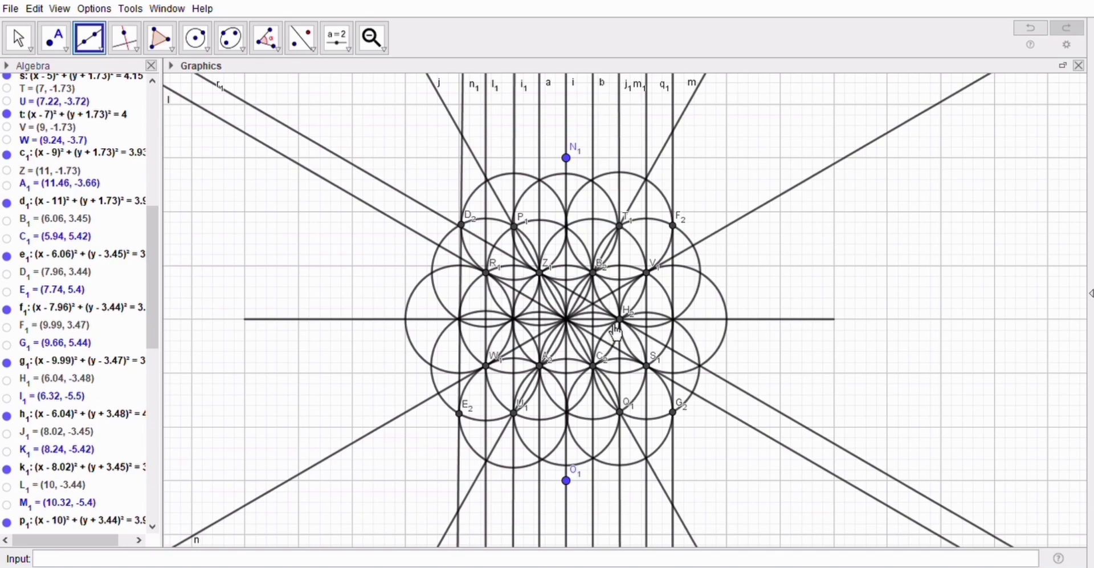
click(516, 320)
click(599, 368)
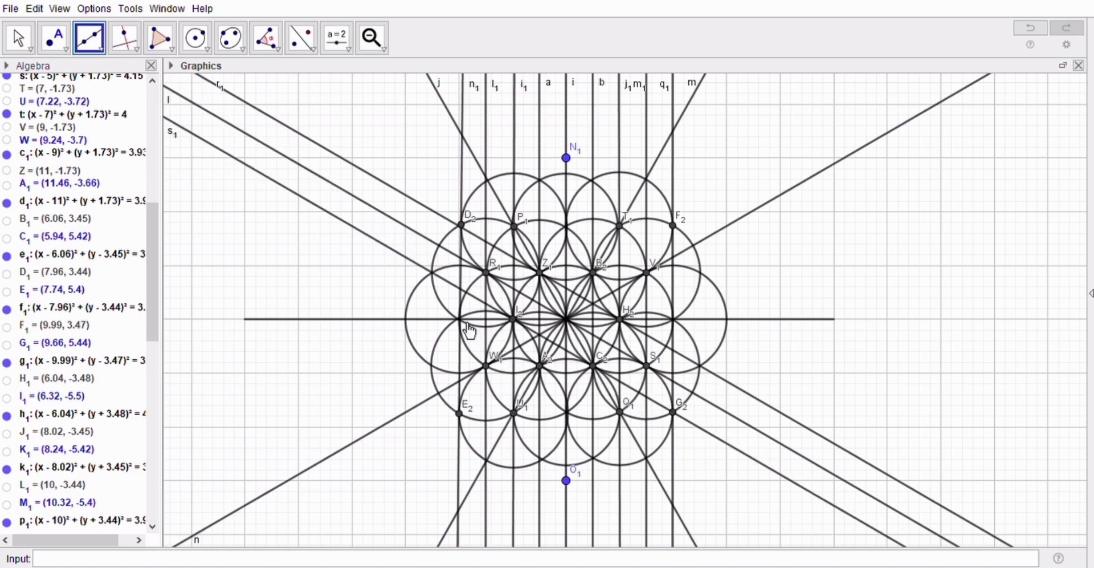
click(545, 370)
click(622, 413)
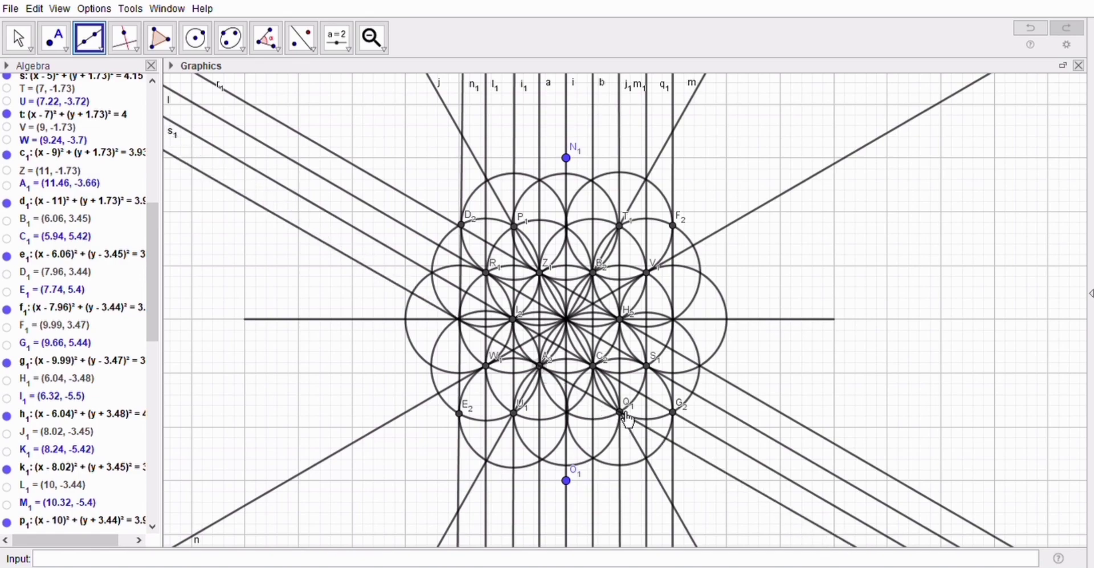
Step: Draw two descending diagonal lines above the centre, through (9, 1.73) and (12, 0), and through (11, 1.73) and about (5, 5.2)
click(595, 273)
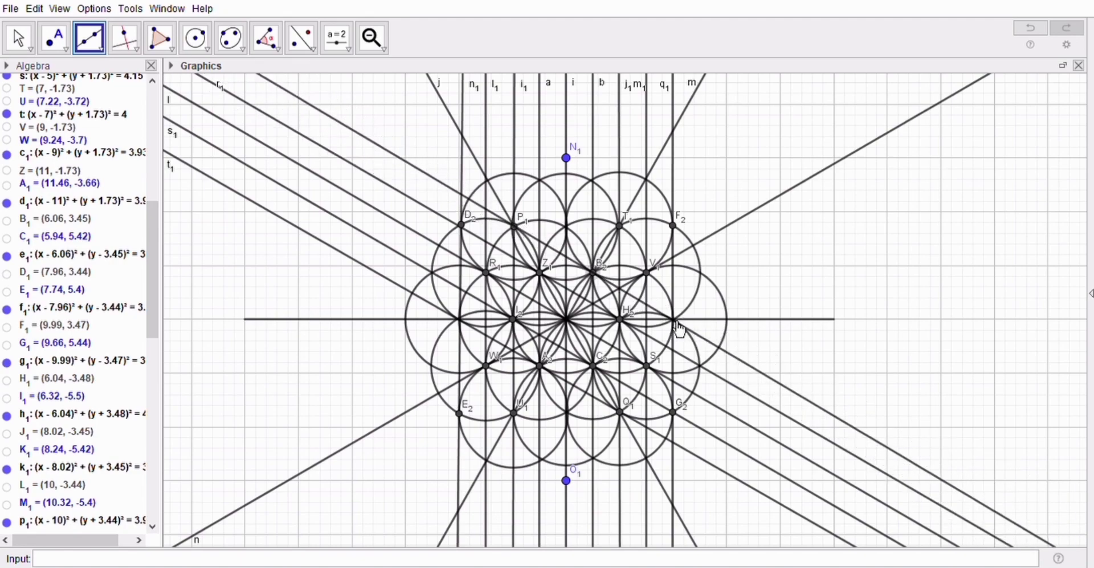
click(676, 321)
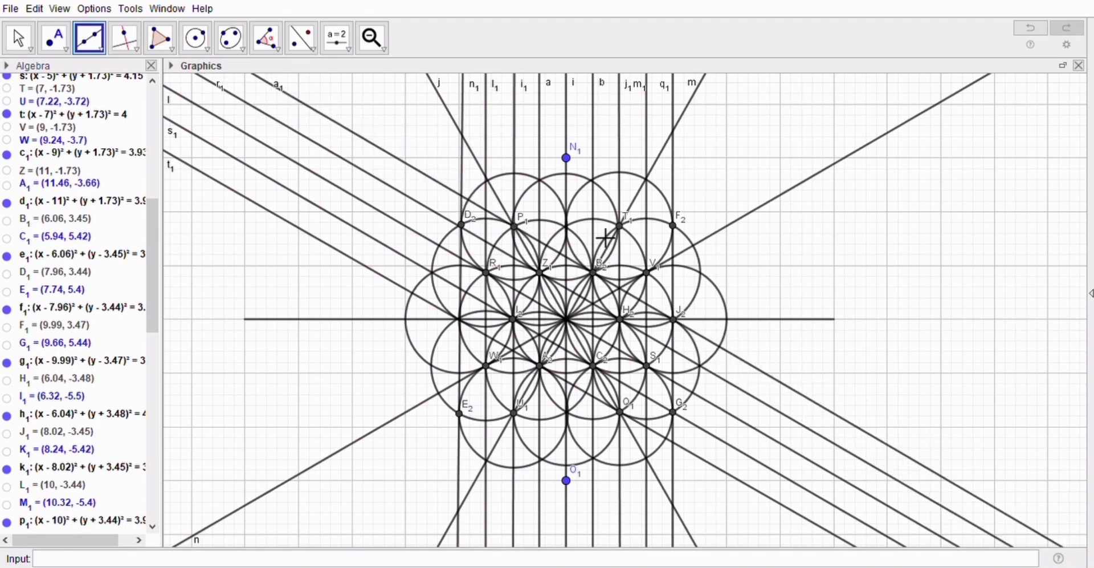
click(650, 276)
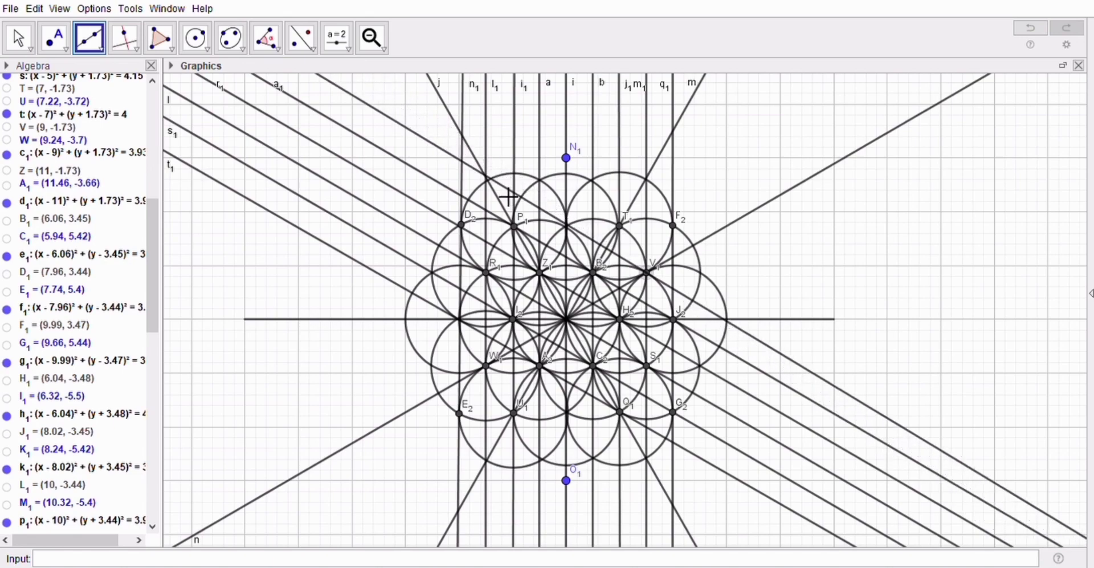
click(488, 180)
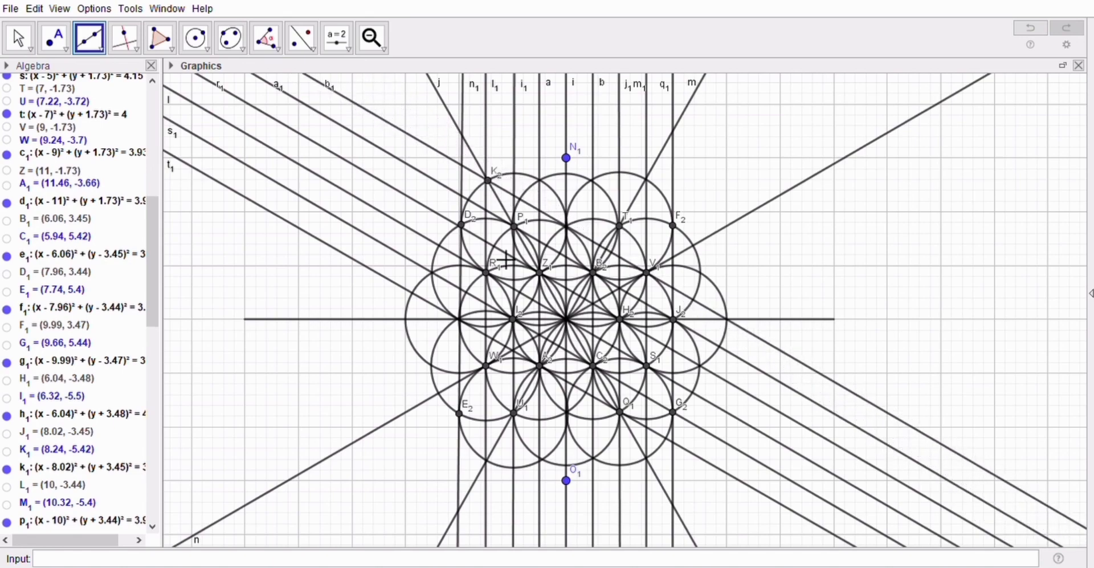
Step: Draw three outer descending diagonals, from (5, -1.73) to (8, -3.45), (6, -3.48) to about (9, -5.2), and (10, 3.47) to about (13, 1.73)
click(486, 365)
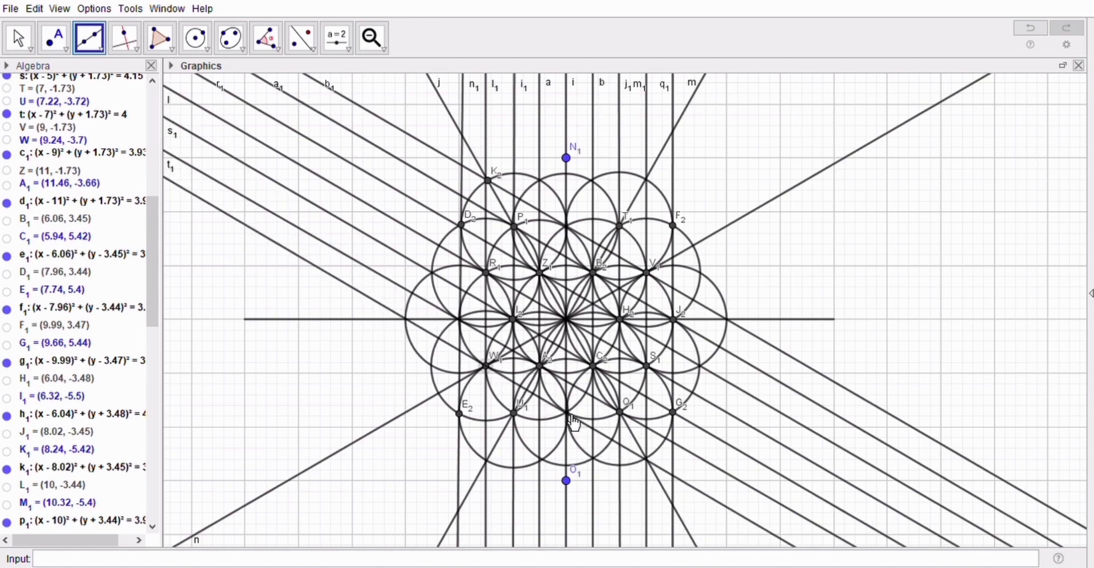
click(570, 413)
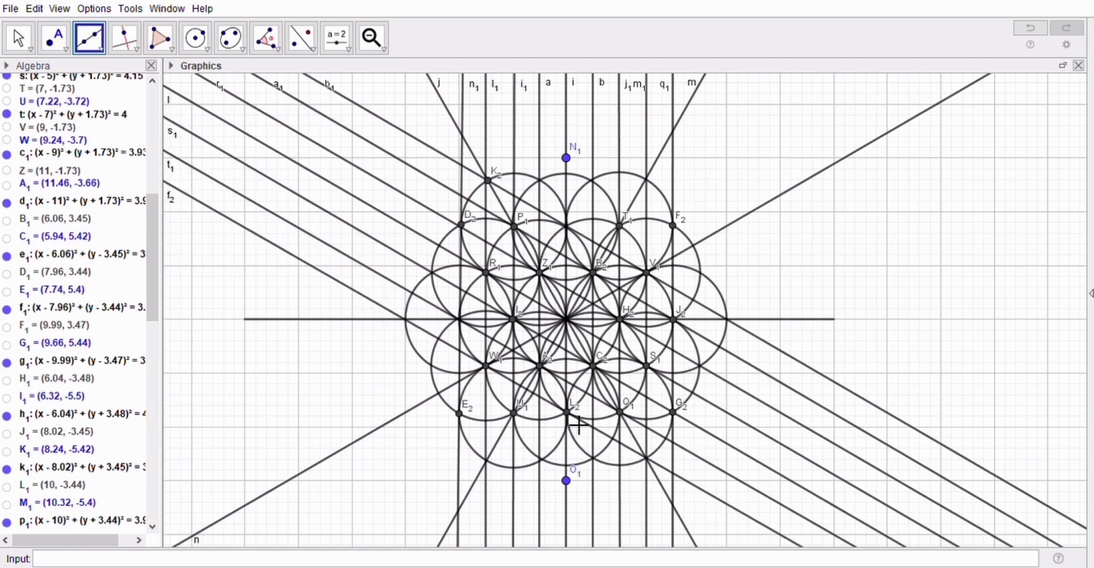
click(515, 412)
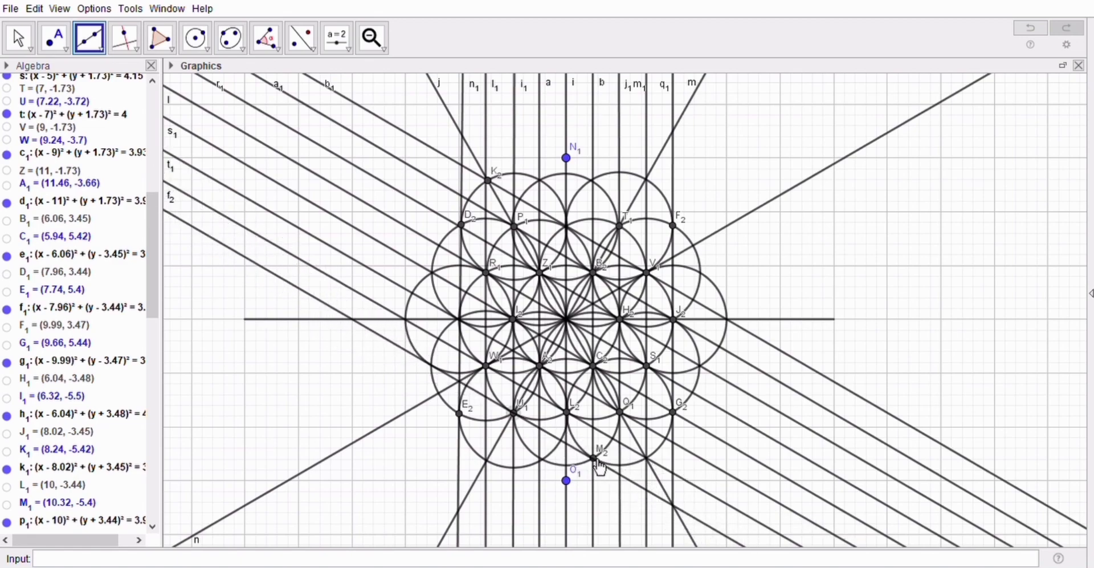
click(596, 459)
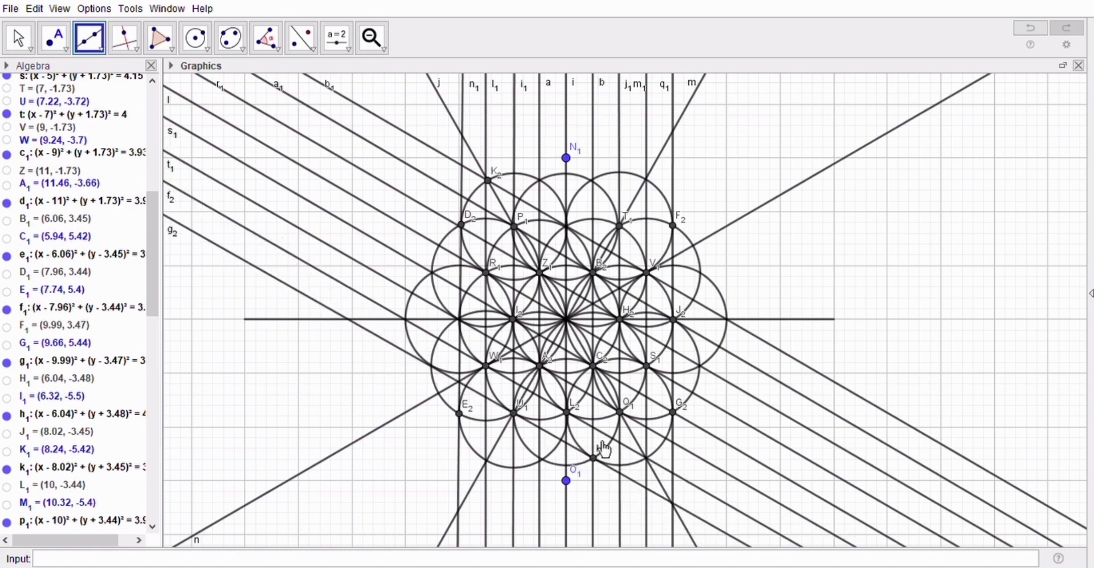
click(622, 226)
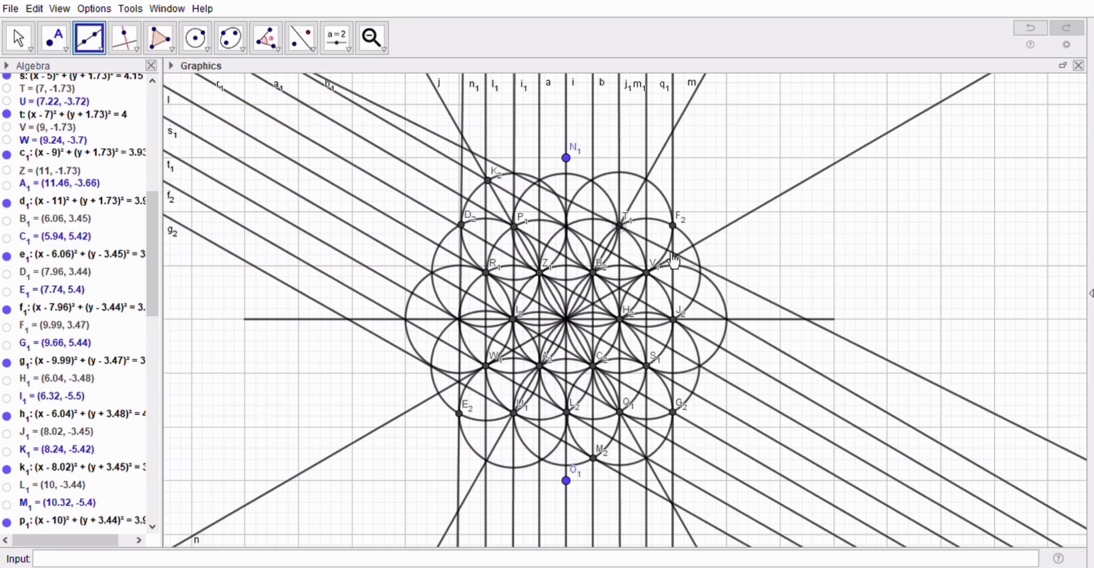
click(703, 274)
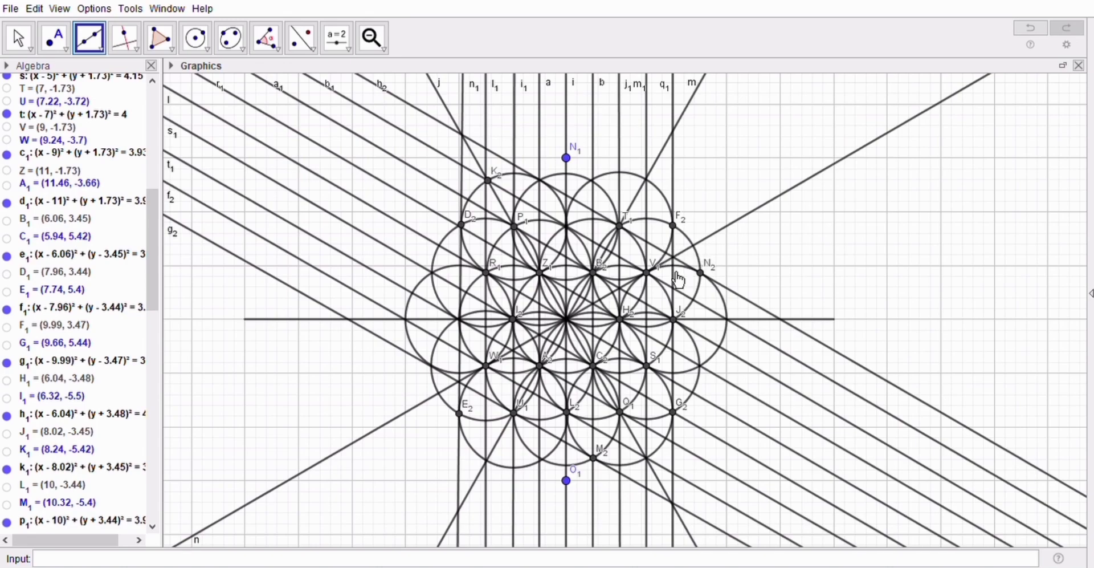
Step: Draw three ascending diagonal lines, from (9, 1.73) to (6, 0), from (10, 0) to (7, -1.73) and from (6, -3.48) to (12, 0)
click(596, 274)
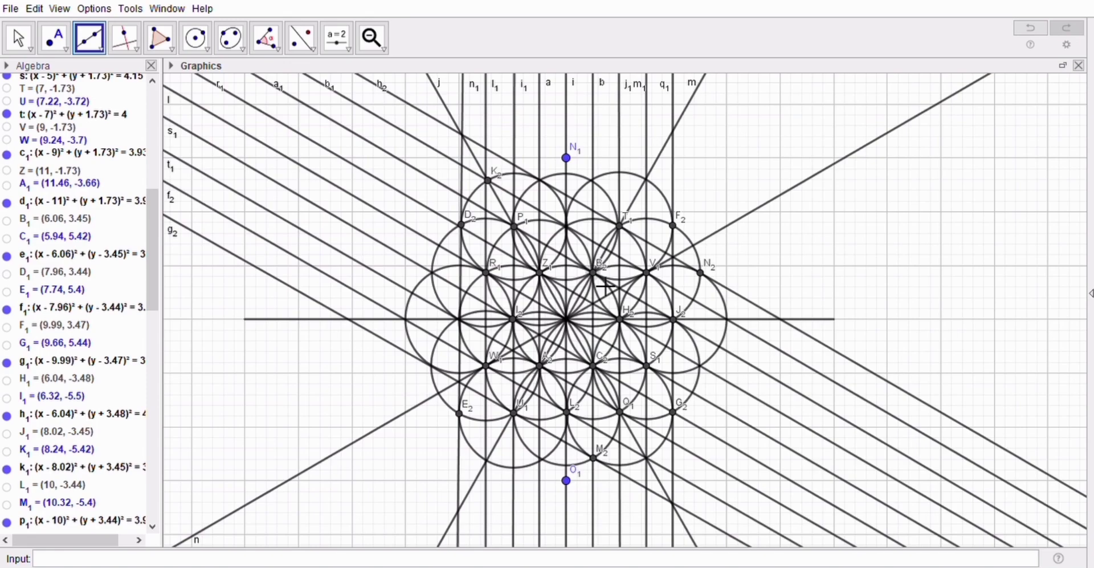
click(518, 322)
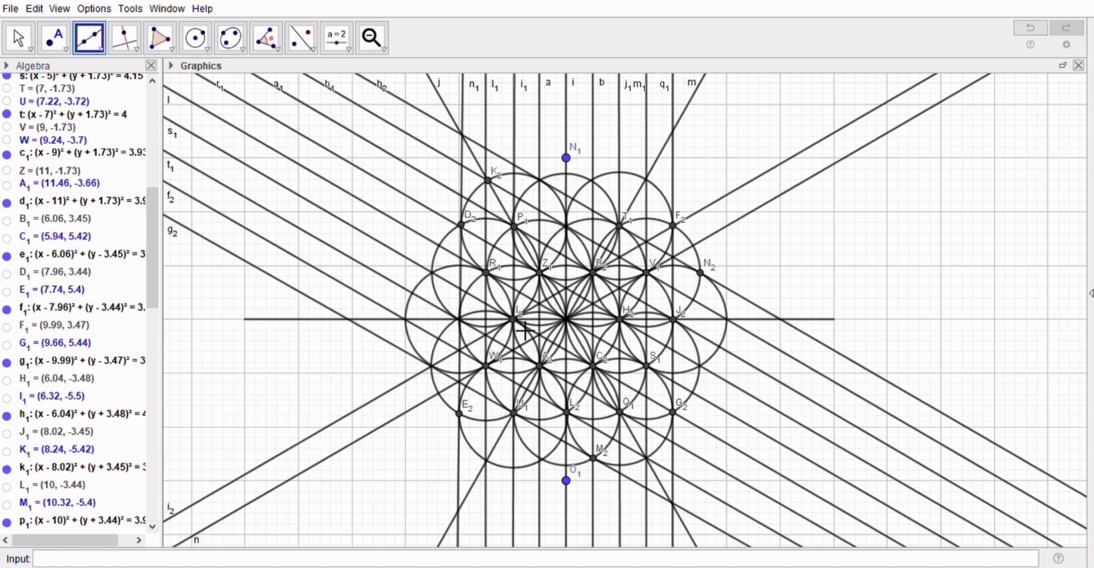
click(623, 321)
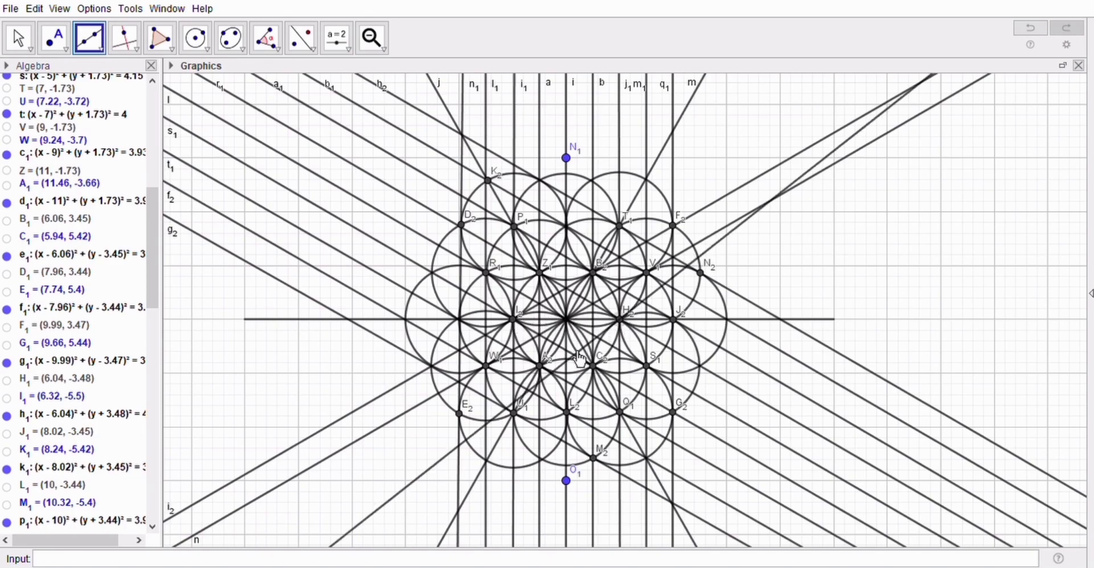
click(543, 369)
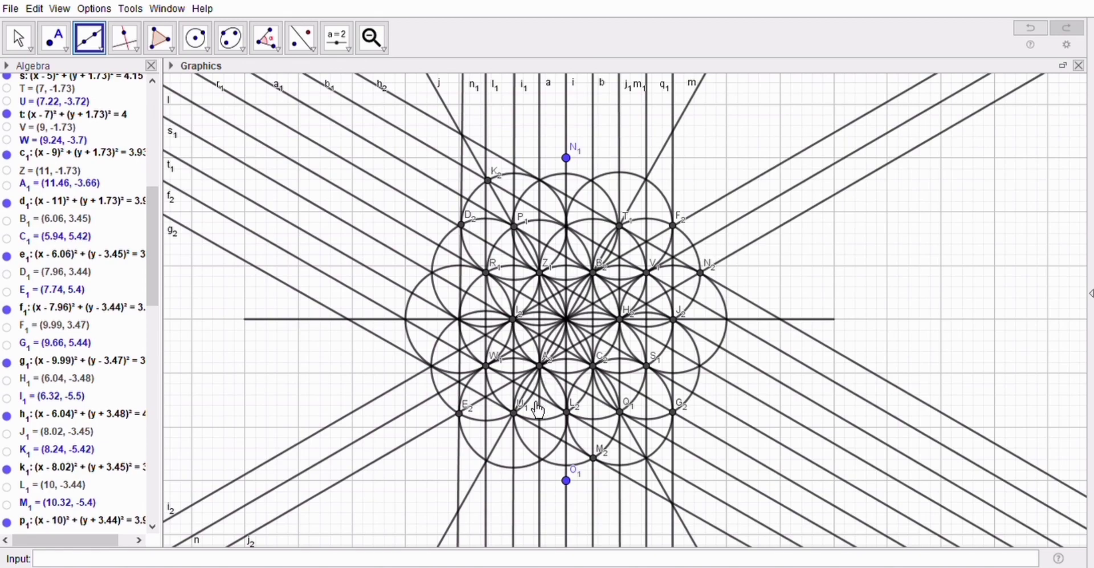
click(519, 416)
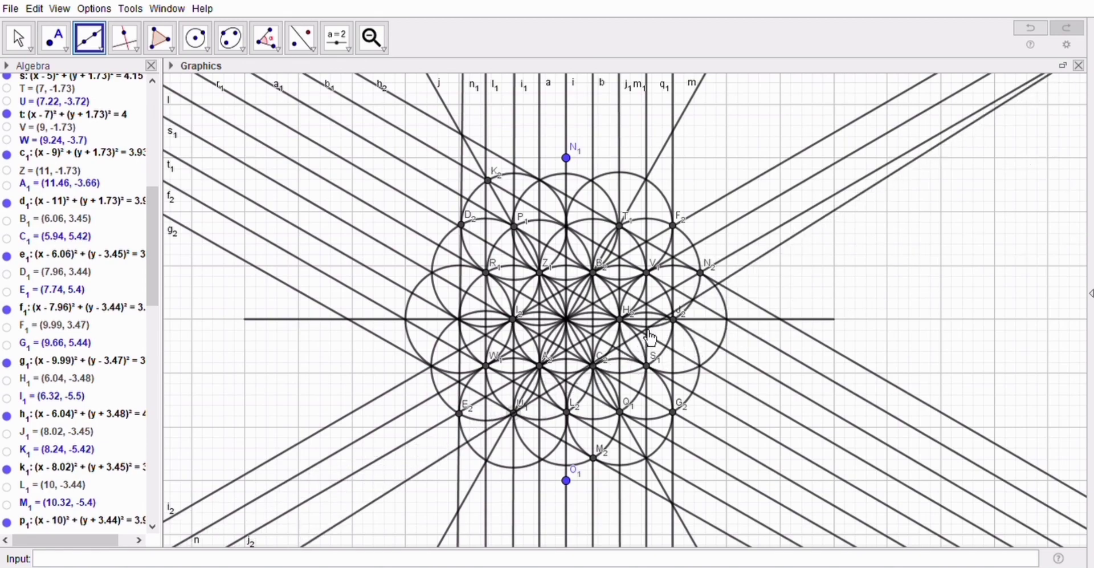
click(677, 320)
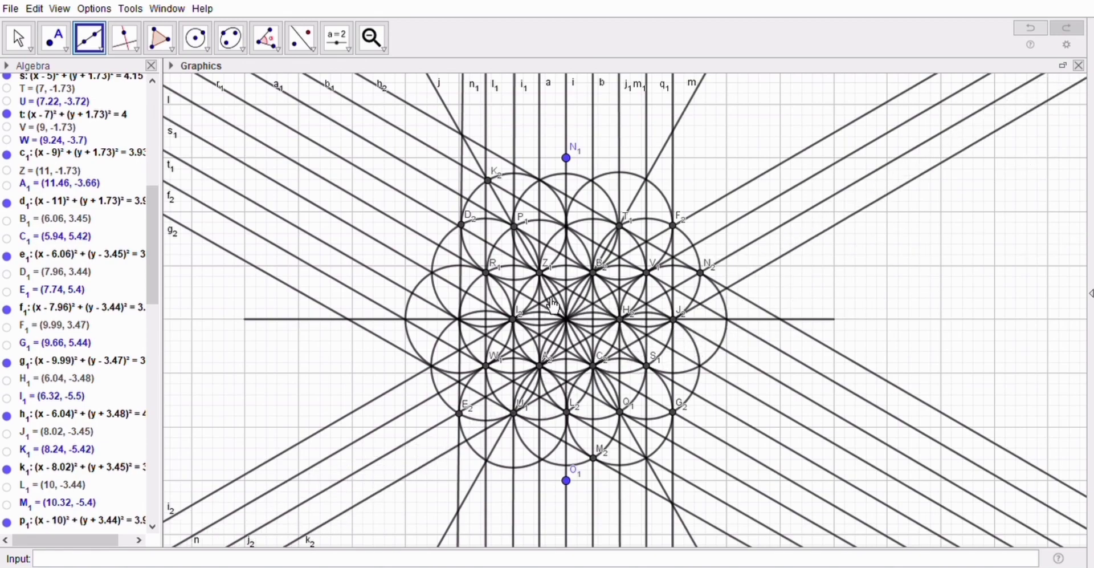
Step: Draw three ascending diagonal lines, from (7, 1.73) to (9.99, 3.47), from (5, 1.73) to (7.96, 3.44) and from (8.02, -3.45) to (11, -1.73)
click(544, 274)
click(625, 231)
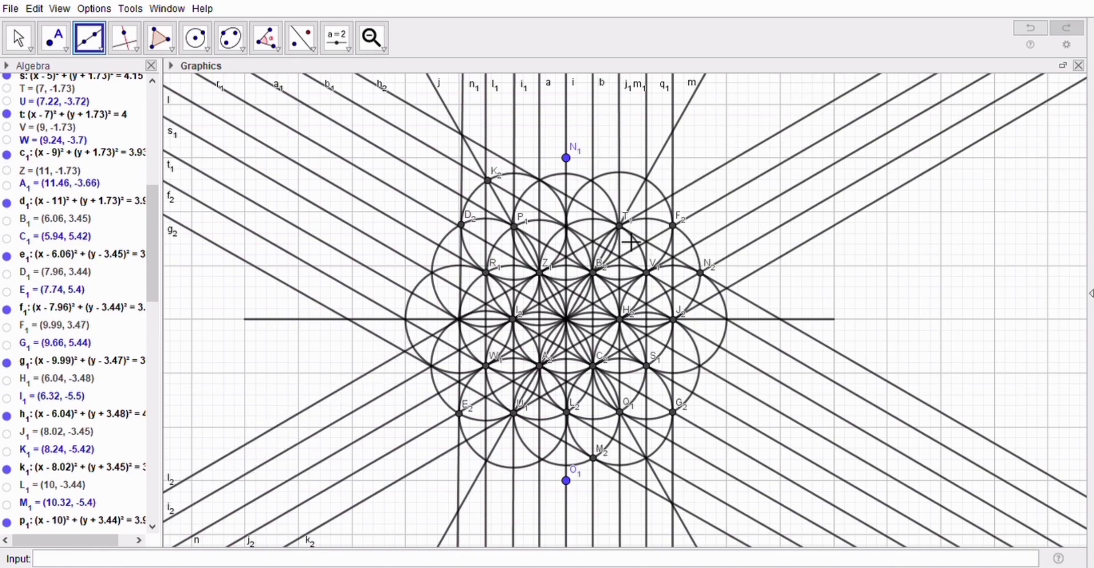
click(489, 275)
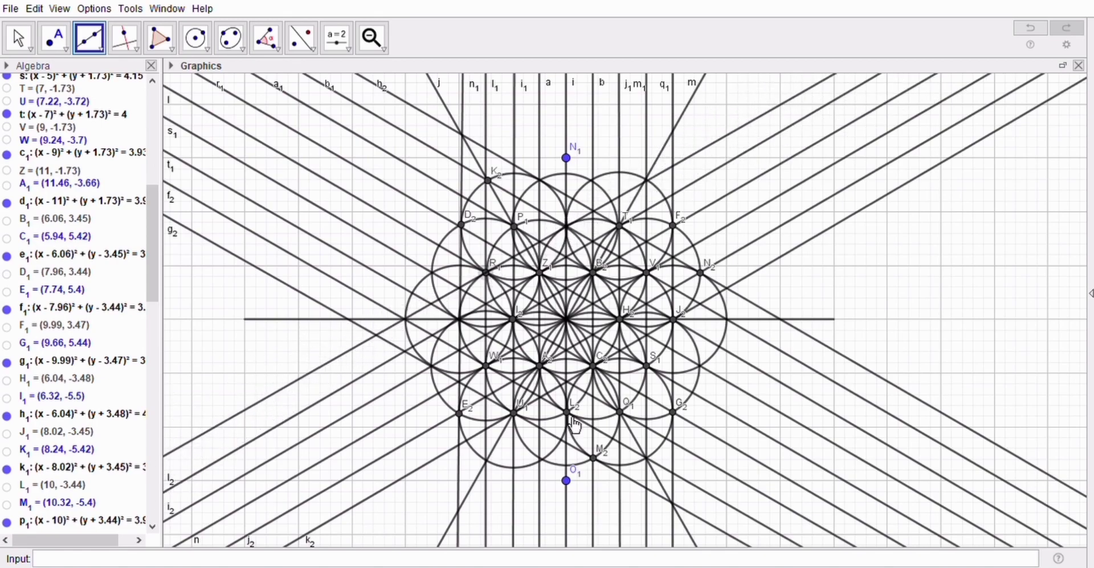
click(570, 416)
click(650, 368)
Step: Draw two outer ascending diagonal lines, from (10, -3.44) to (12.98, -1.74) and from (6.06, 3.45) to (8.92, 5.16)
click(621, 412)
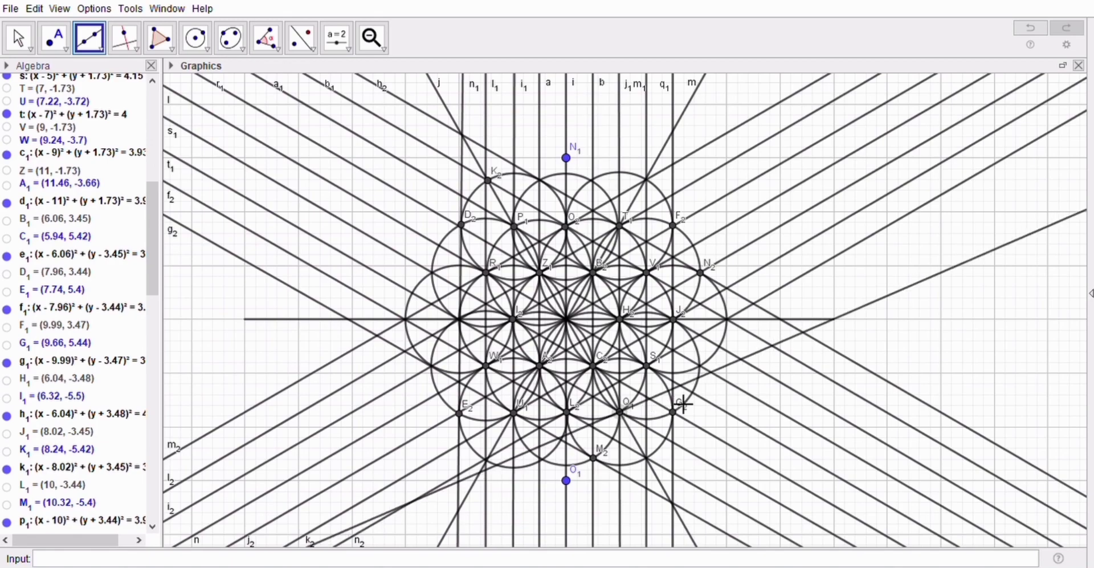
click(703, 368)
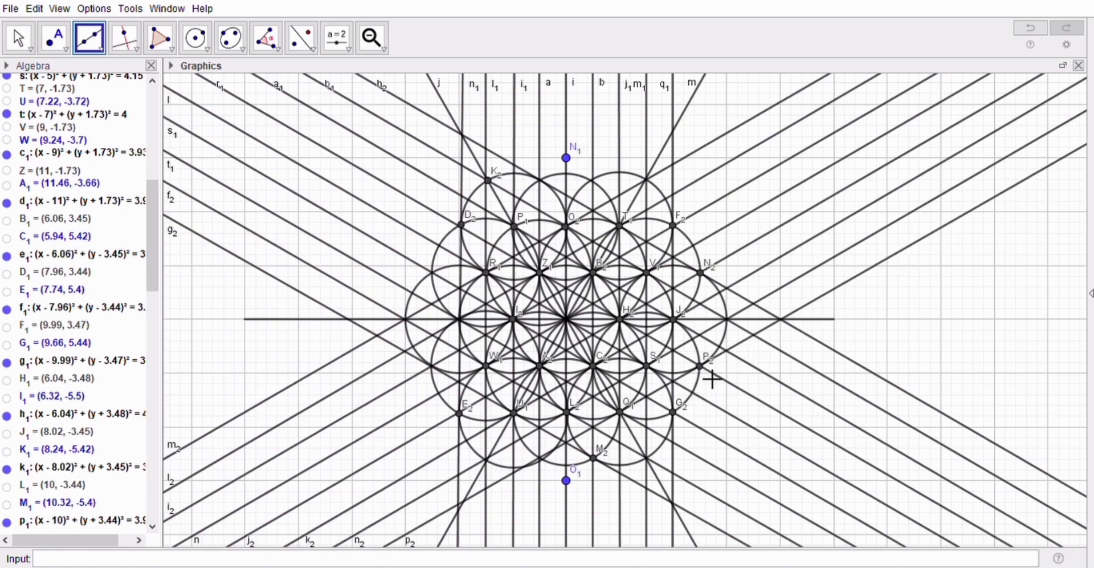
click(516, 227)
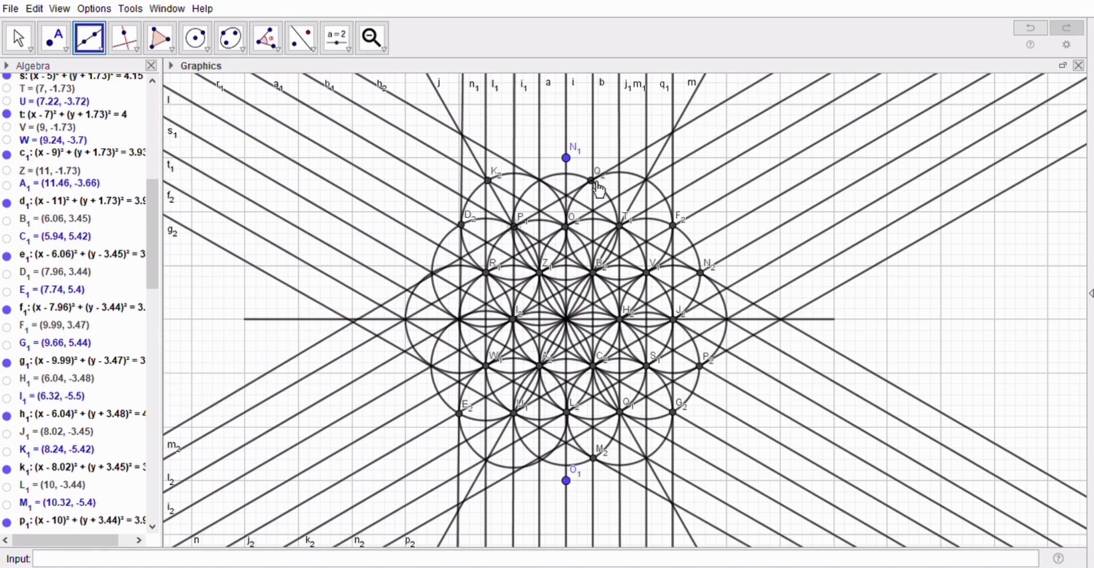
click(596, 184)
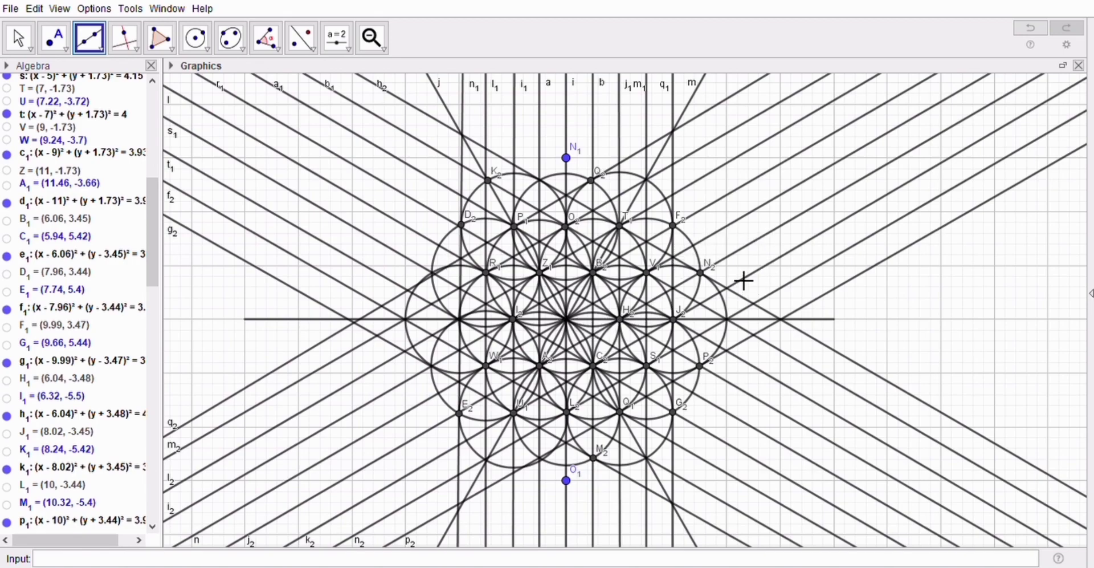
Step: Hide the construction points from N₁ to Q₂ and the labels of the lines listed between them
click(19, 39)
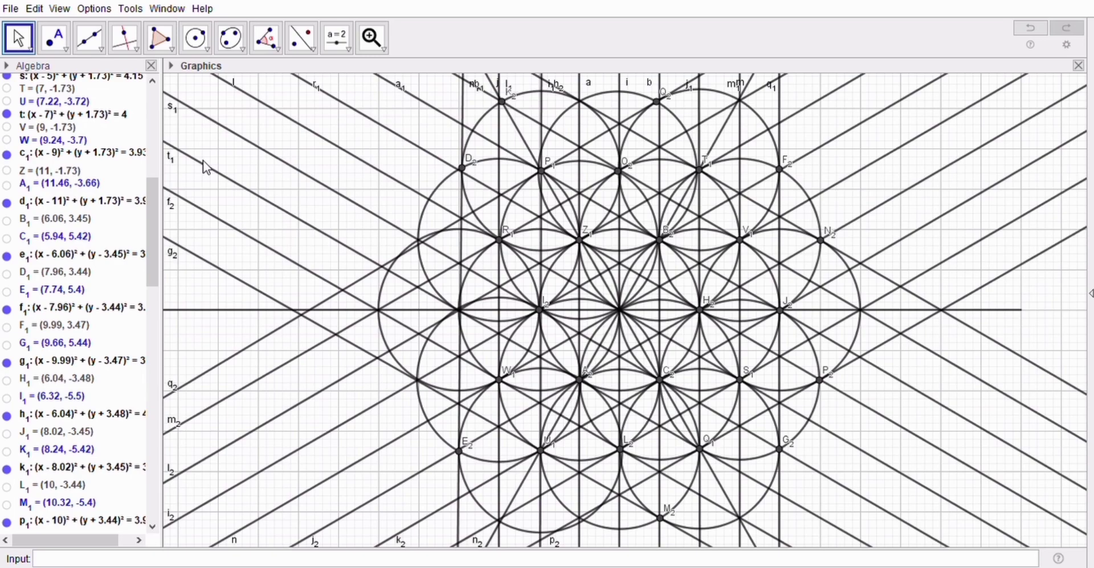
drag(153, 203, 153, 278)
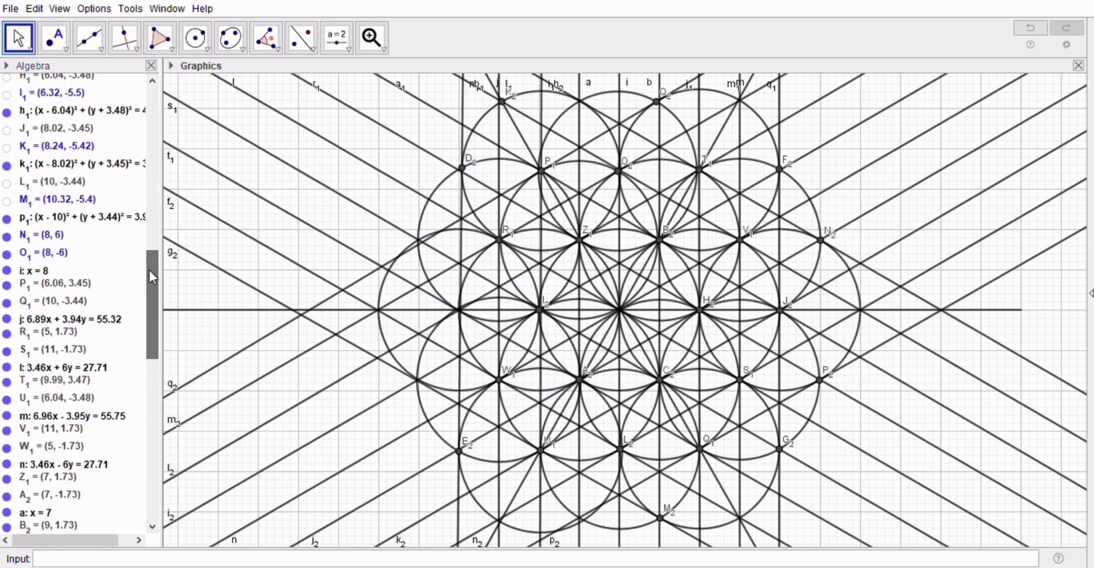
click(7, 243)
click(8, 254)
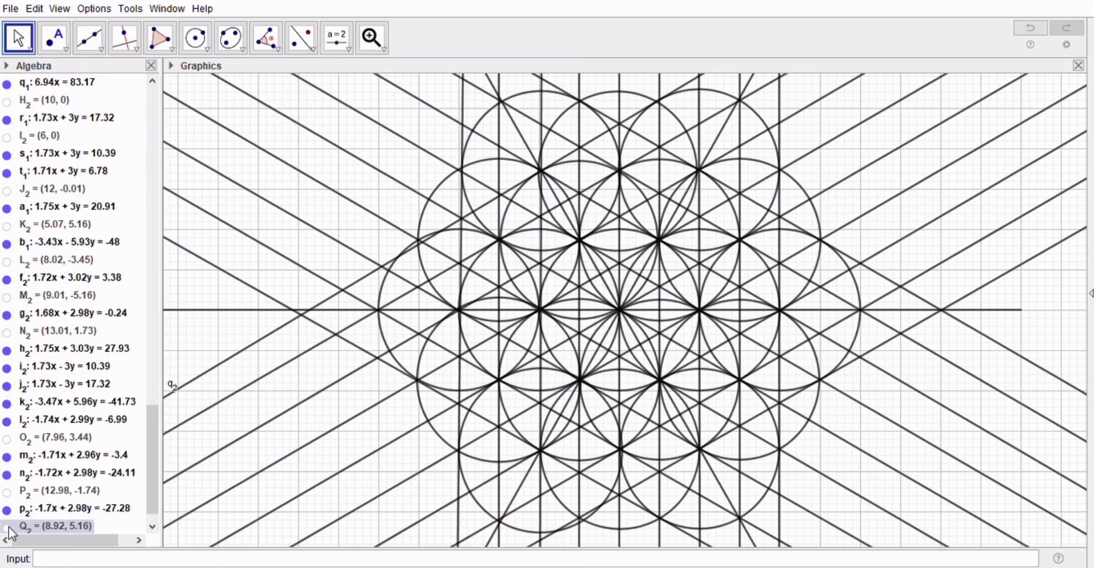
Step: Hide the label of the last diagonal line, q₂, and shift the drawing slightly down
drag(151, 491, 151, 519)
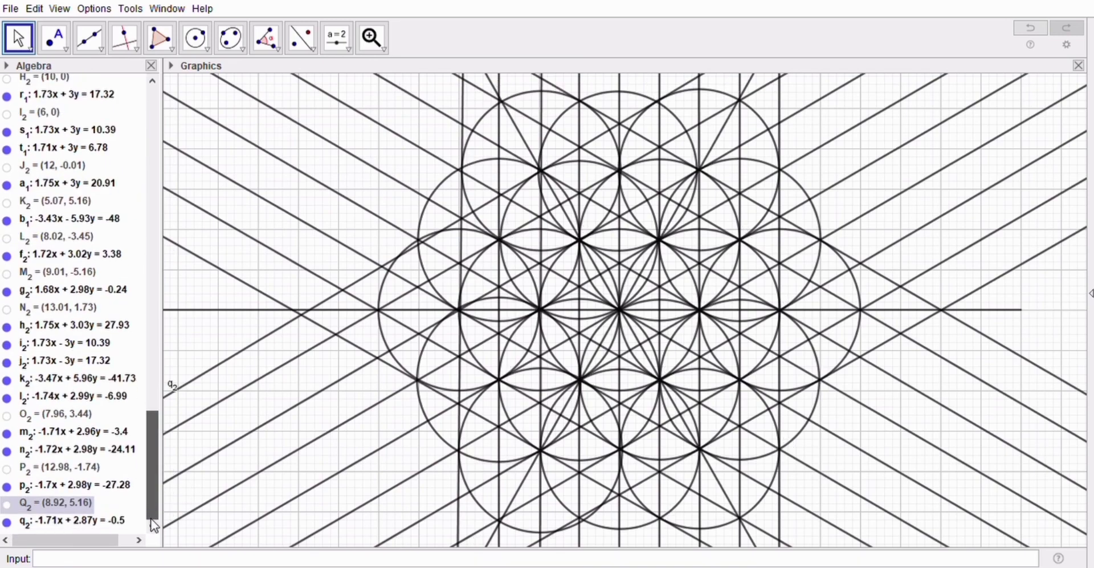
click(109, 522)
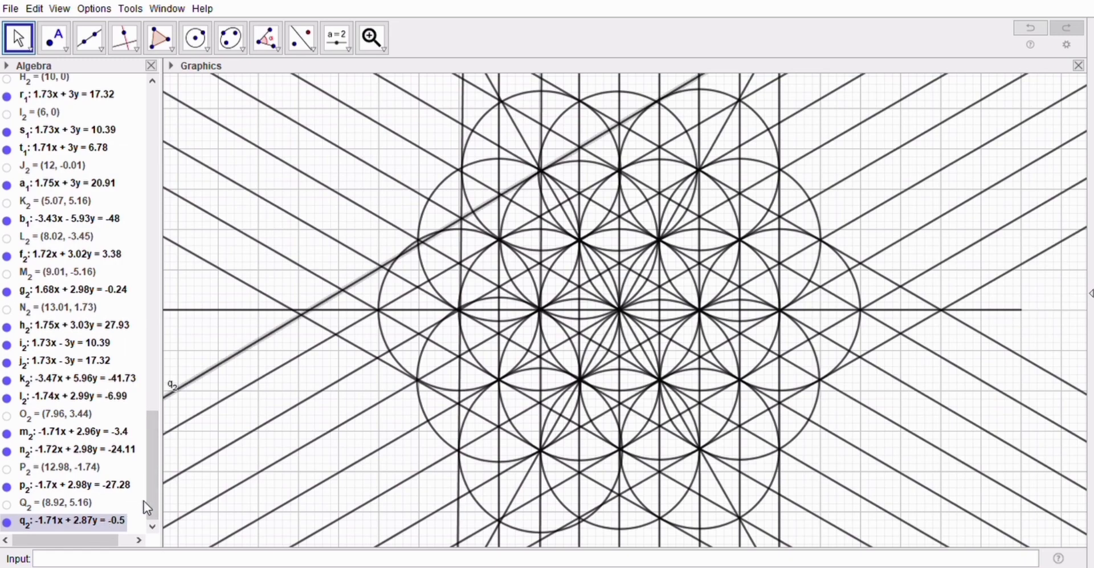
click(316, 231)
drag(314, 255, 311, 268)
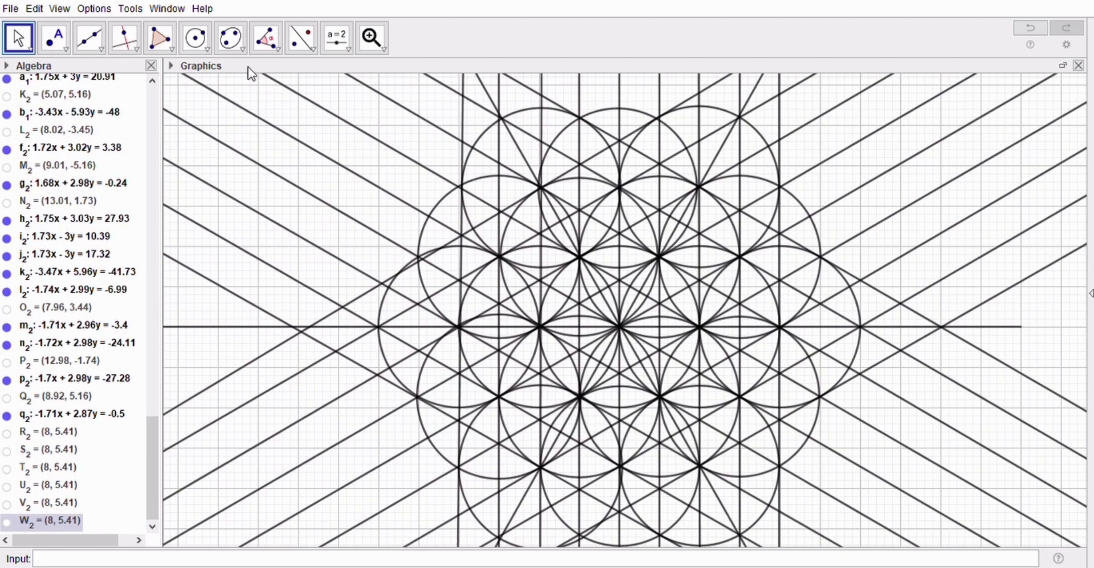
Step: Draw a hexagon polygon with vertices (8, 4.62), (11.98, 2.3), (11.98, -2.3), (8, -4.59), (4.02, -2.3) and (4.08, 2.26)
click(160, 38)
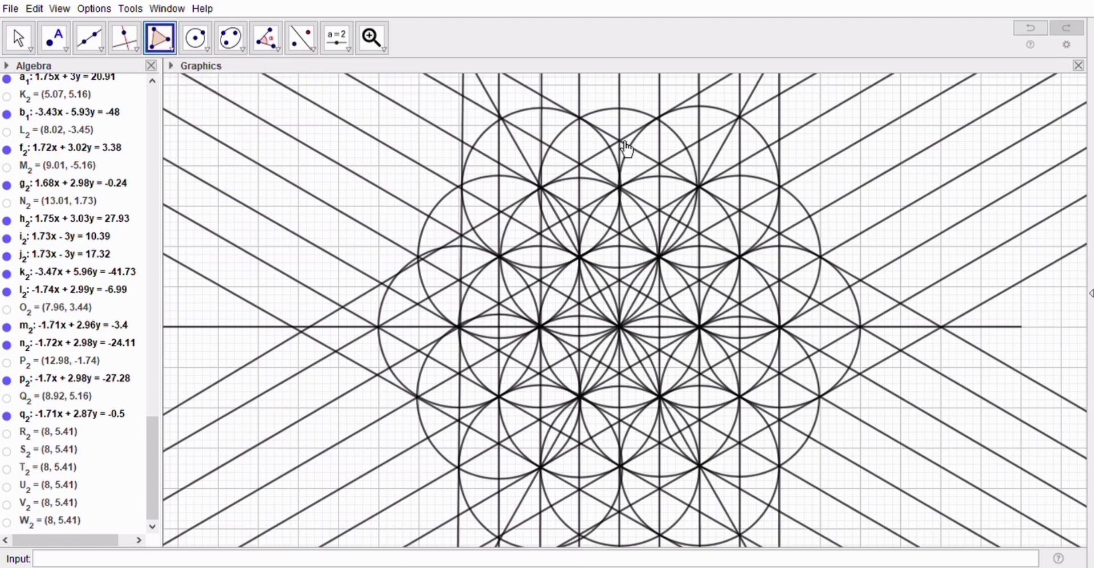
click(627, 149)
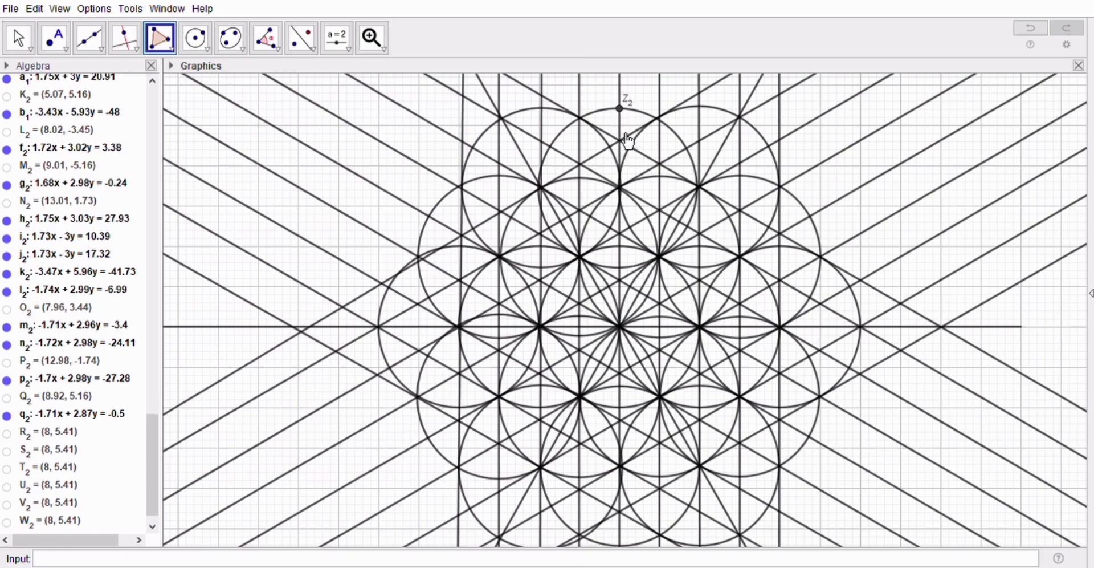
click(624, 143)
click(782, 234)
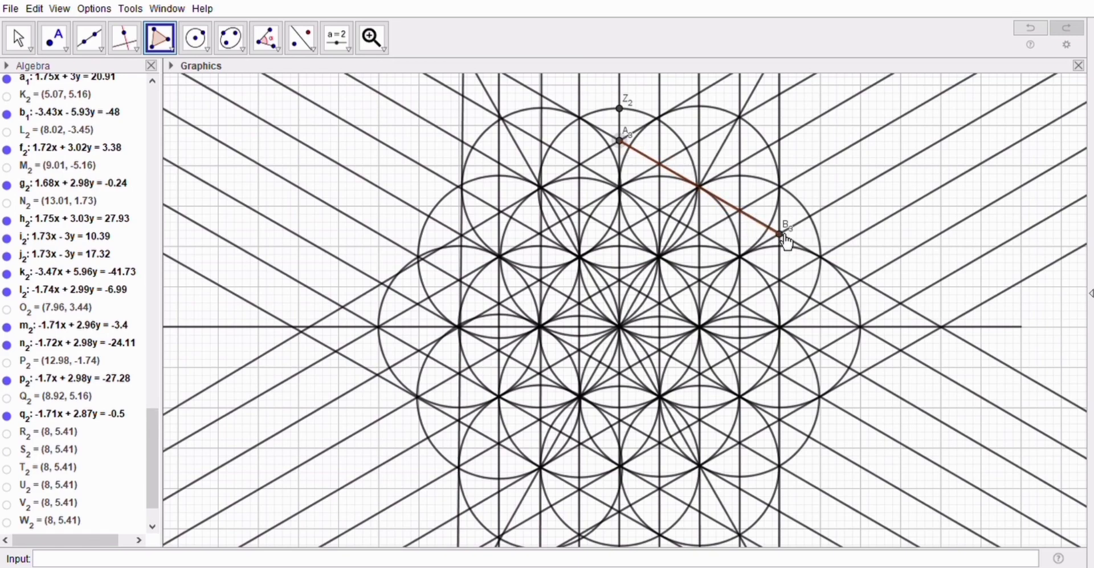
click(782, 420)
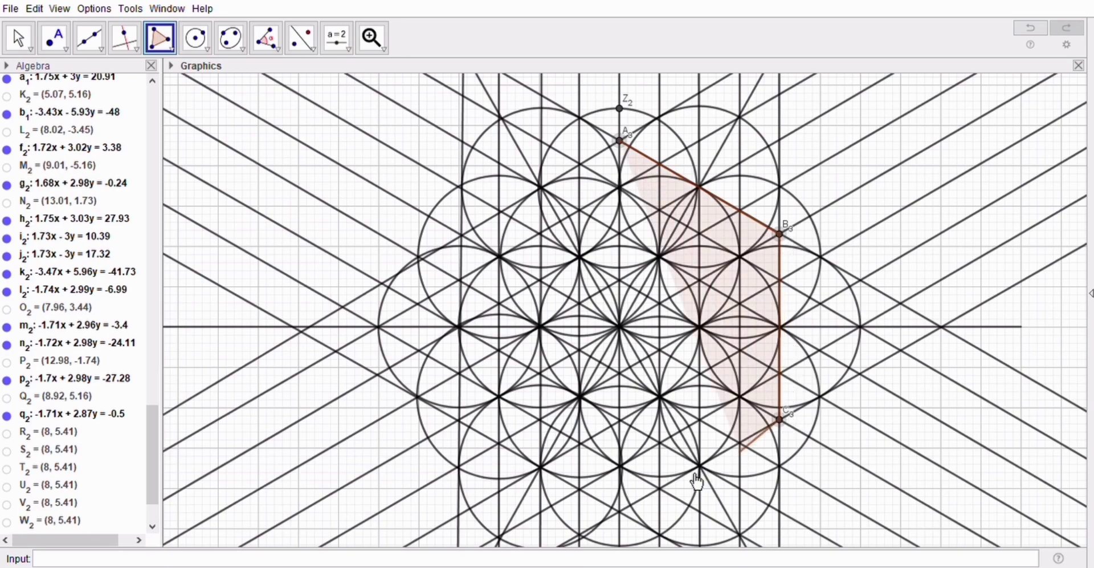
click(622, 511)
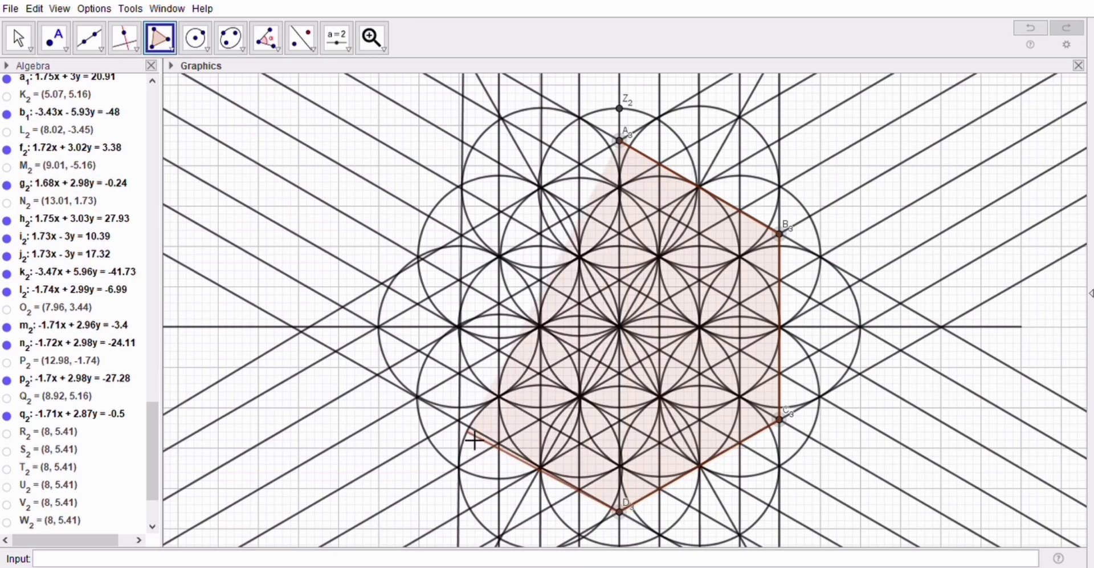
click(460, 420)
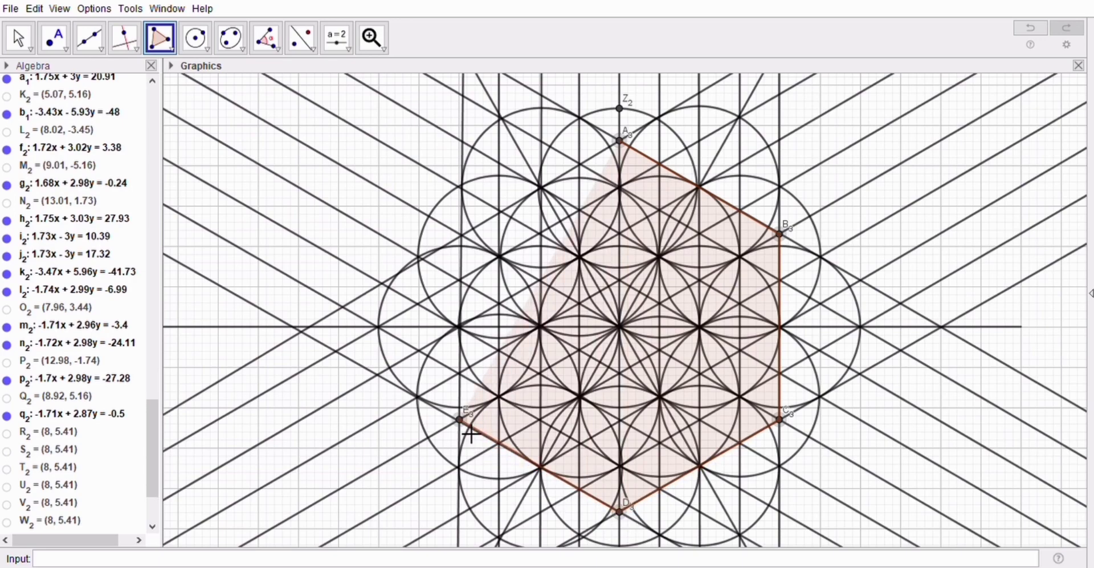
click(463, 234)
click(621, 141)
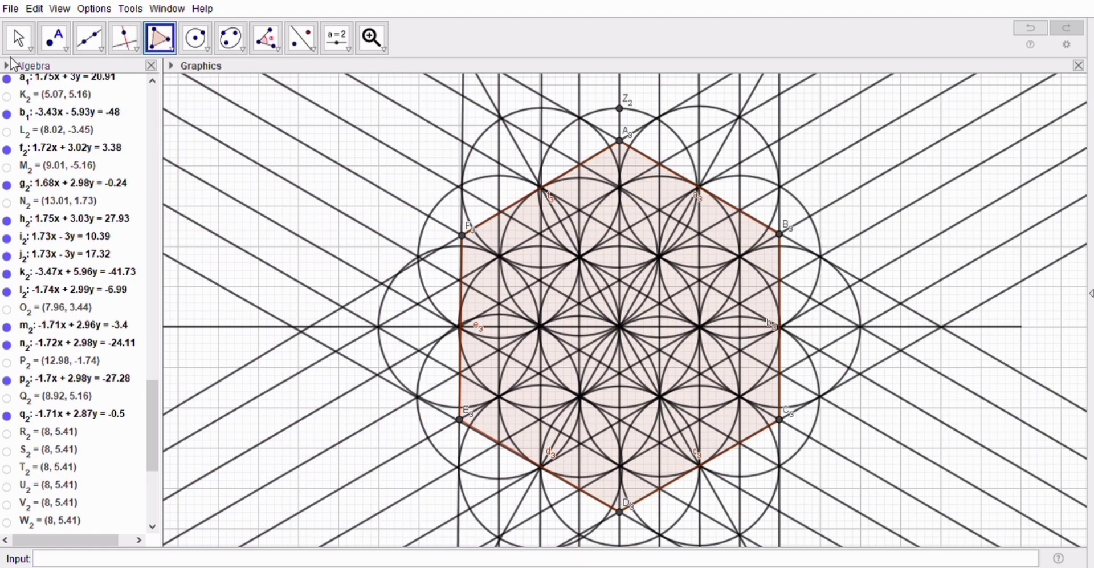
Step: Hide the point above the hexagon, its six vertices and the labels of its sides
click(28, 40)
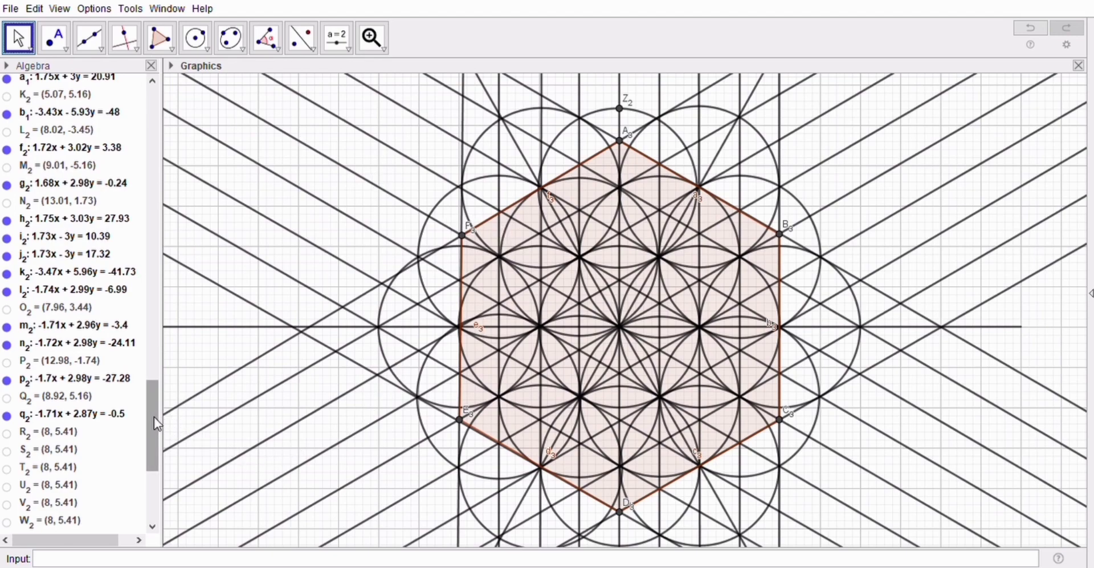
drag(158, 425, 160, 486)
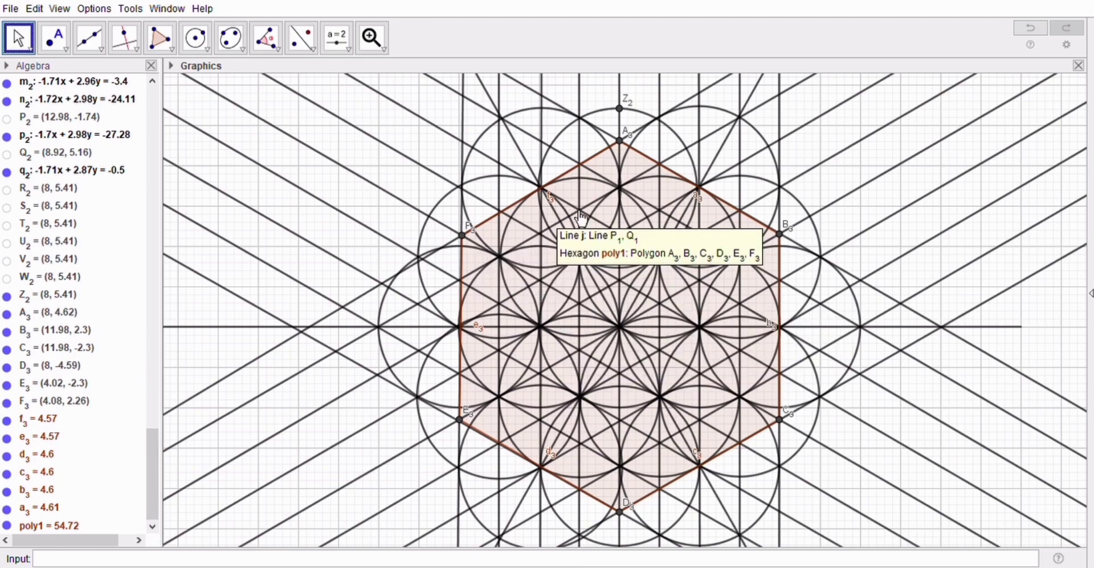
click(7, 297)
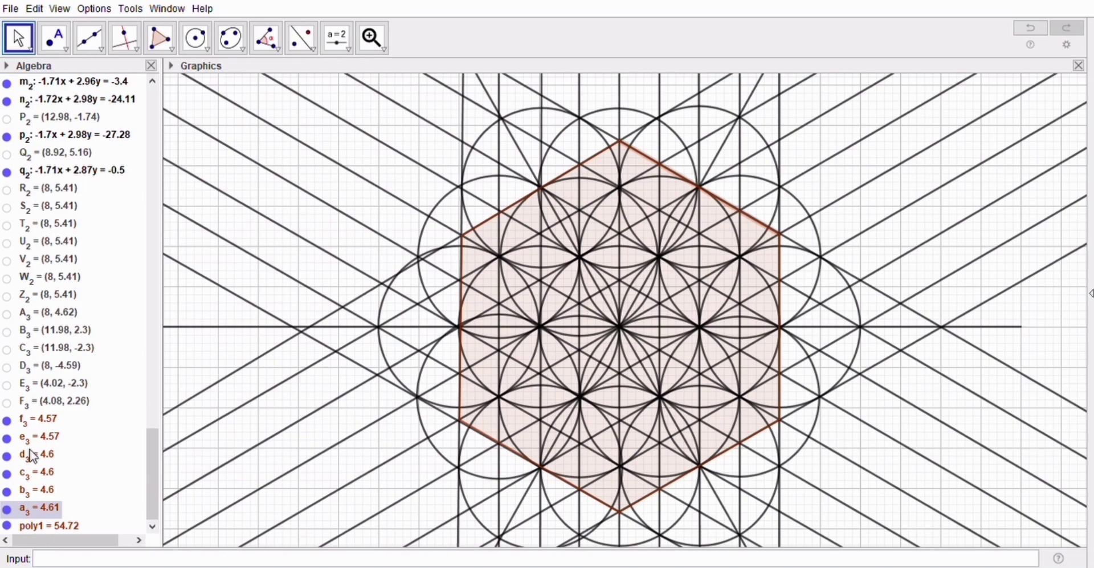
Step: Style the hexagon's upper-left side f₃ with line thickness 13, line opacity 100 and a dashed line style
click(32, 426)
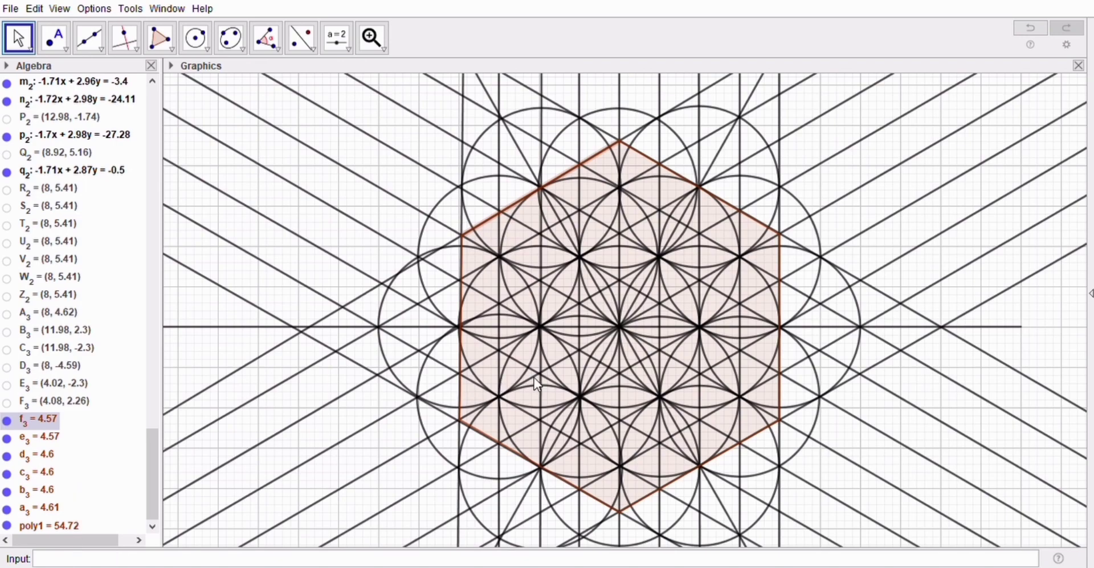
key(ctrl+e)
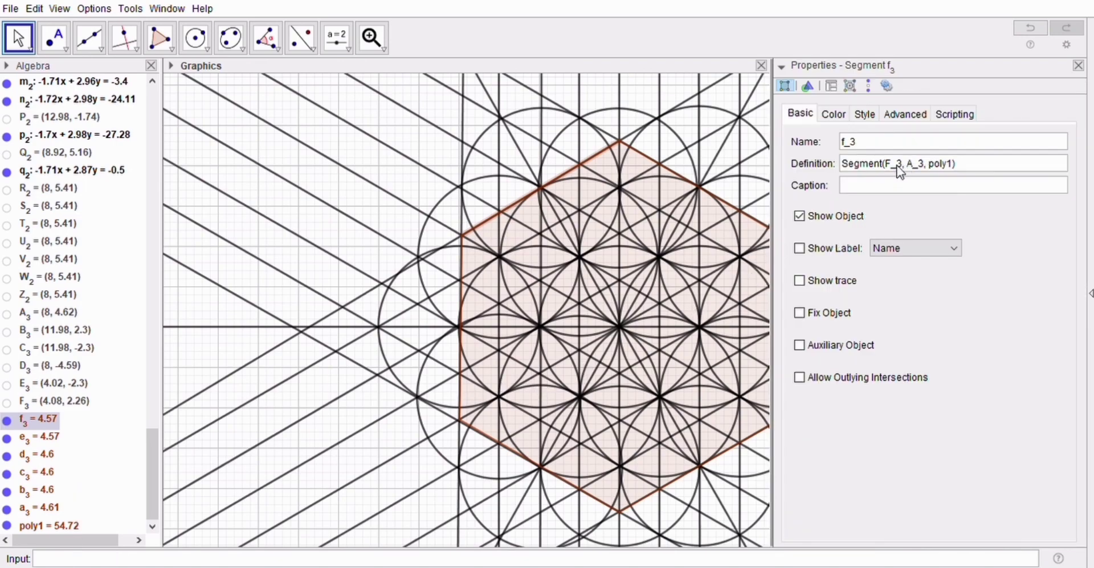
click(865, 114)
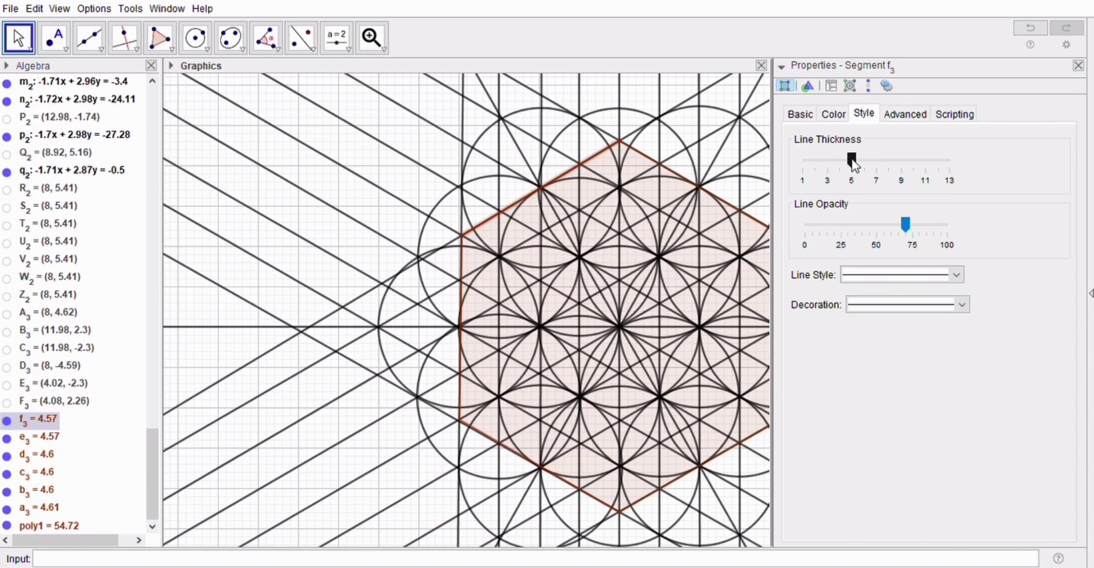
drag(855, 165, 976, 172)
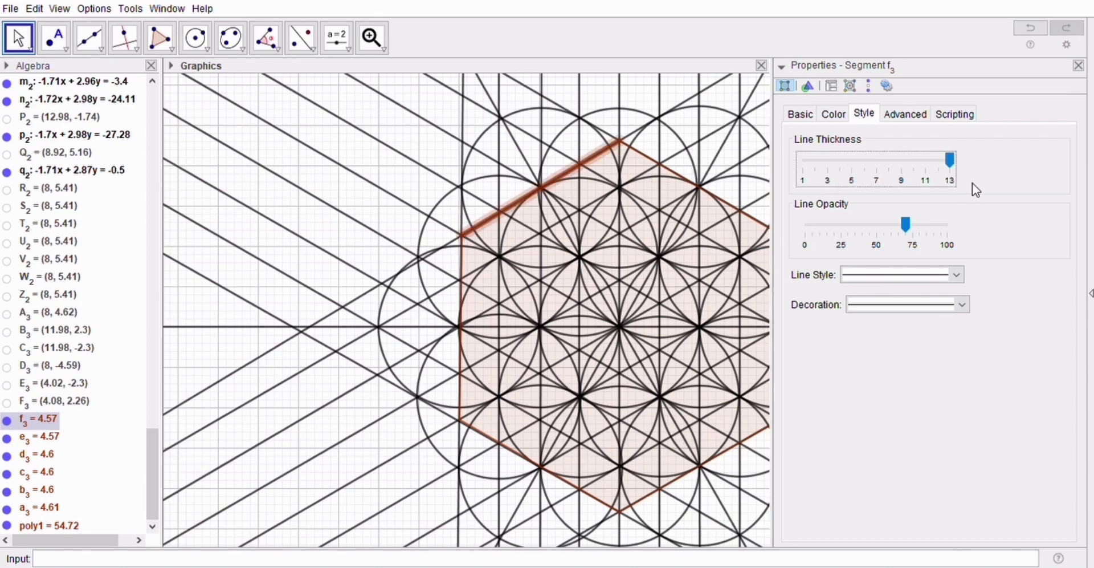
click(907, 225)
drag(973, 228, 972, 228)
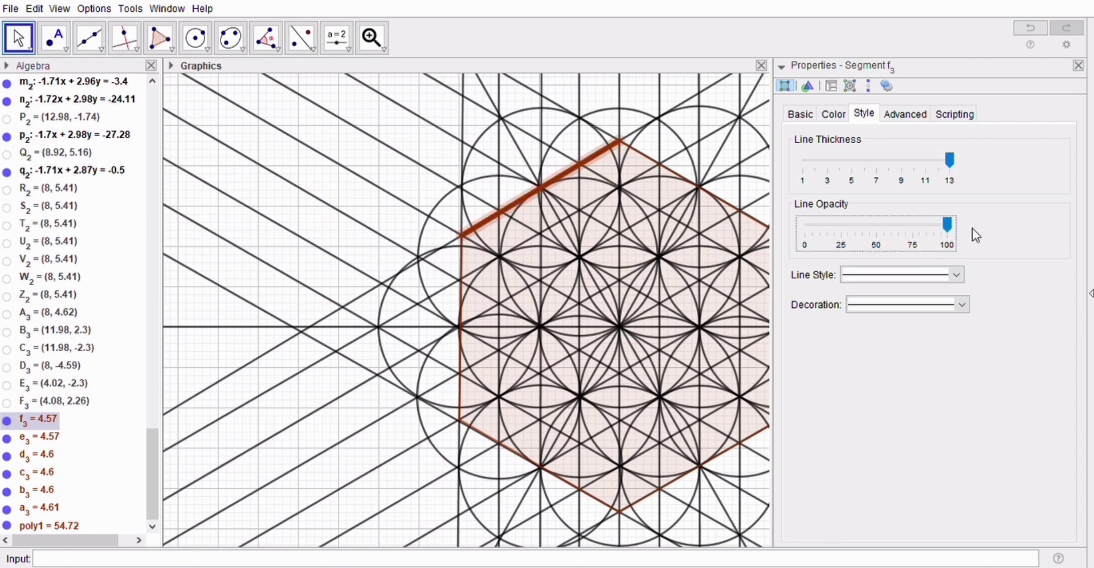
click(962, 278)
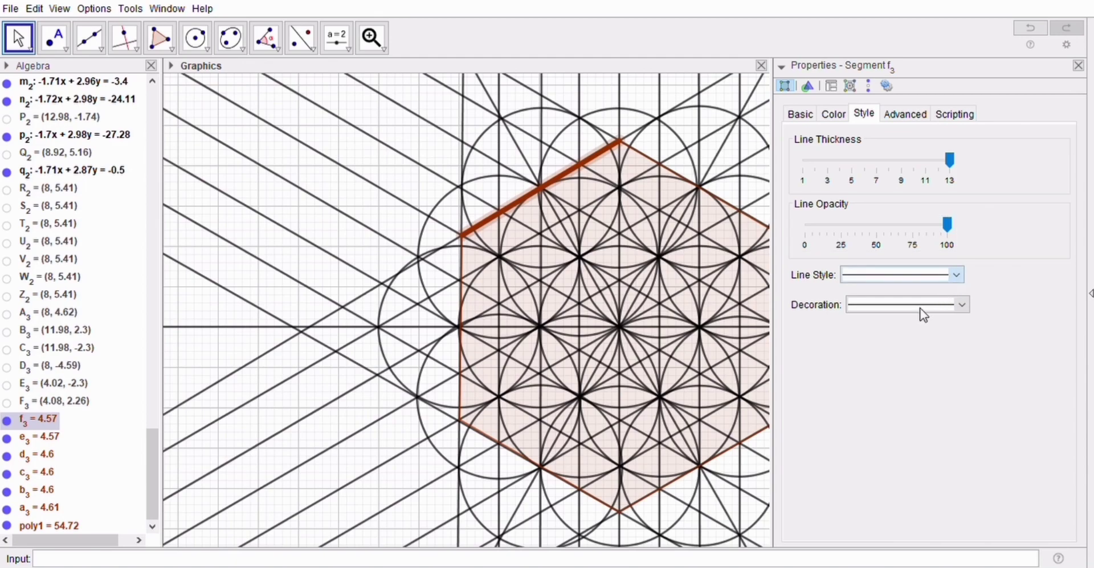
key(Down)
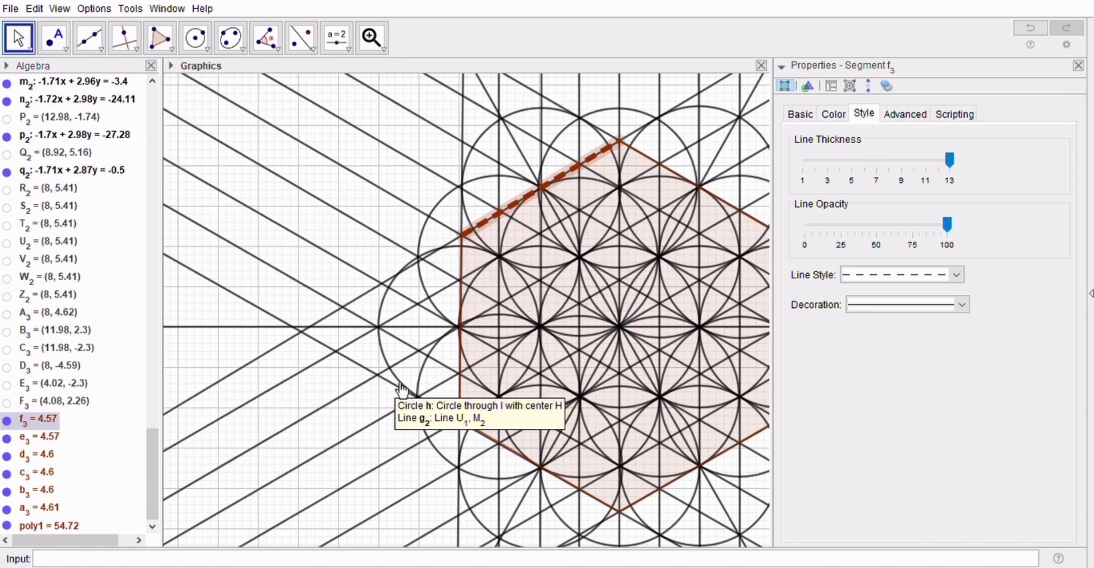
Step: Give the hexagon's other five sides, e₃ to a₃, line thickness 13, opacity 100 and a dashed style, and close the properties
click(55, 441)
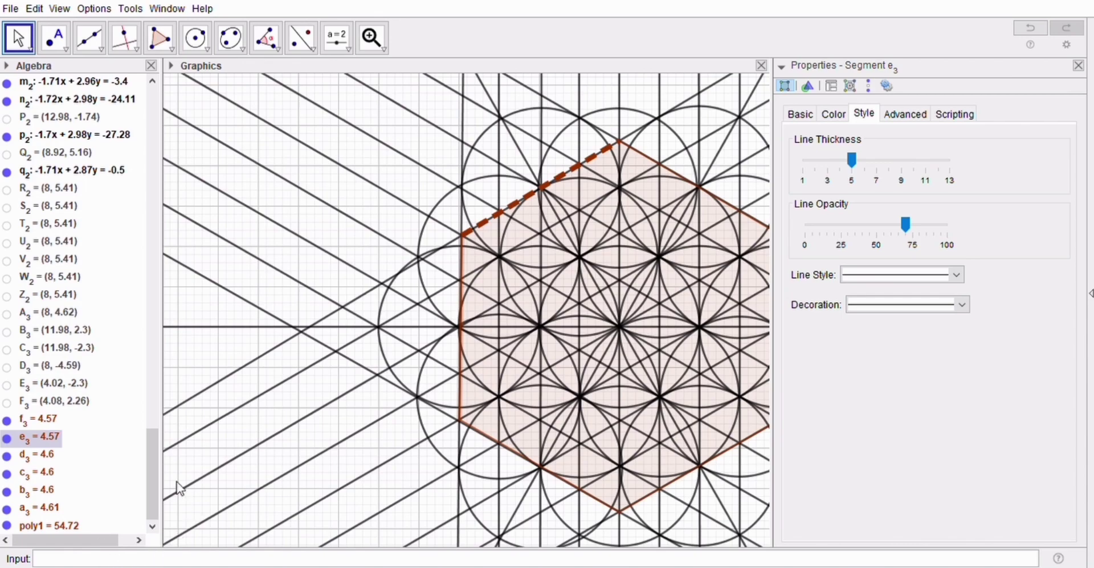
click(35, 507)
drag(906, 224, 949, 224)
click(958, 276)
click(894, 315)
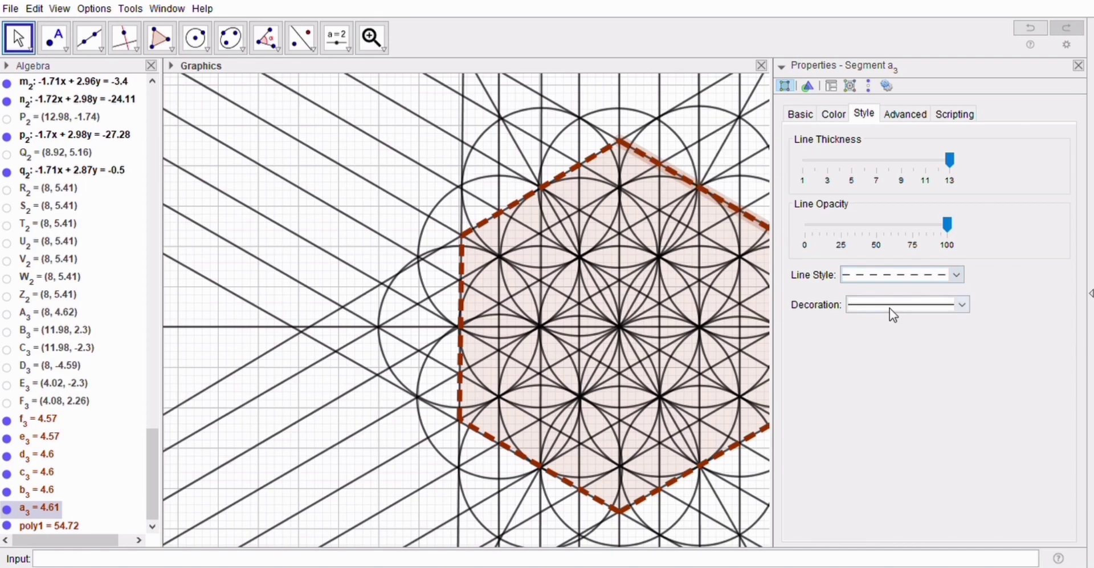
click(1079, 66)
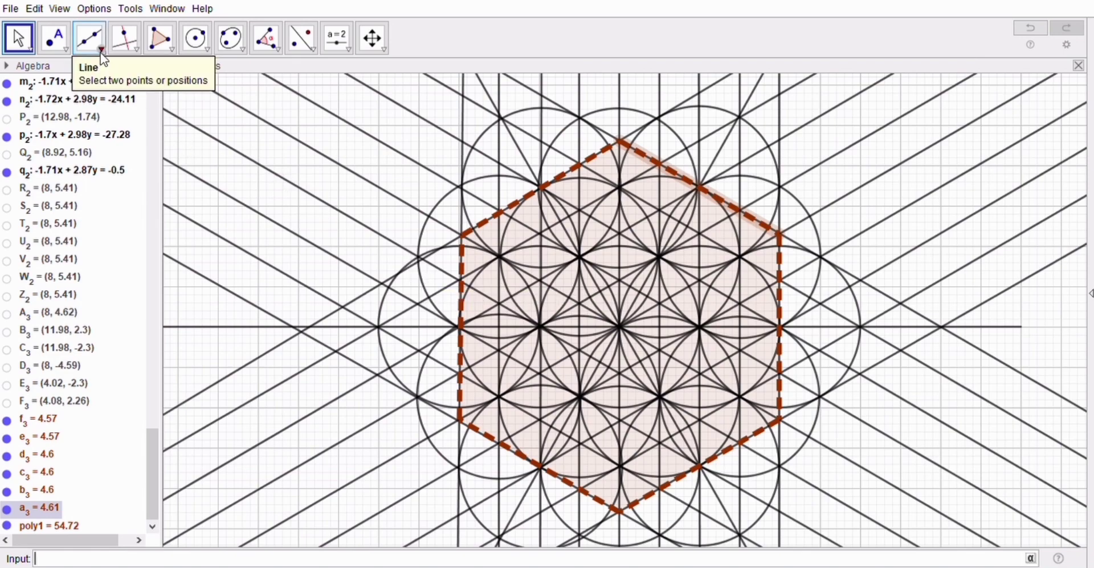
Step: Draw connected segments inside the hexagon from (9, 4.04) to (9, 0.58) and on to (11.98, -1.14)
click(100, 50)
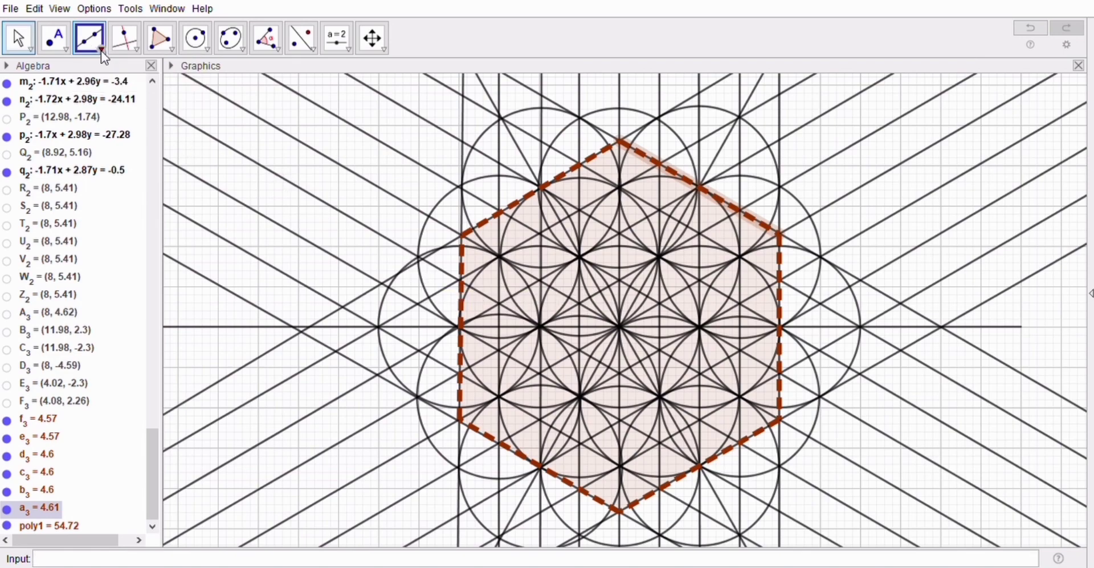
click(128, 101)
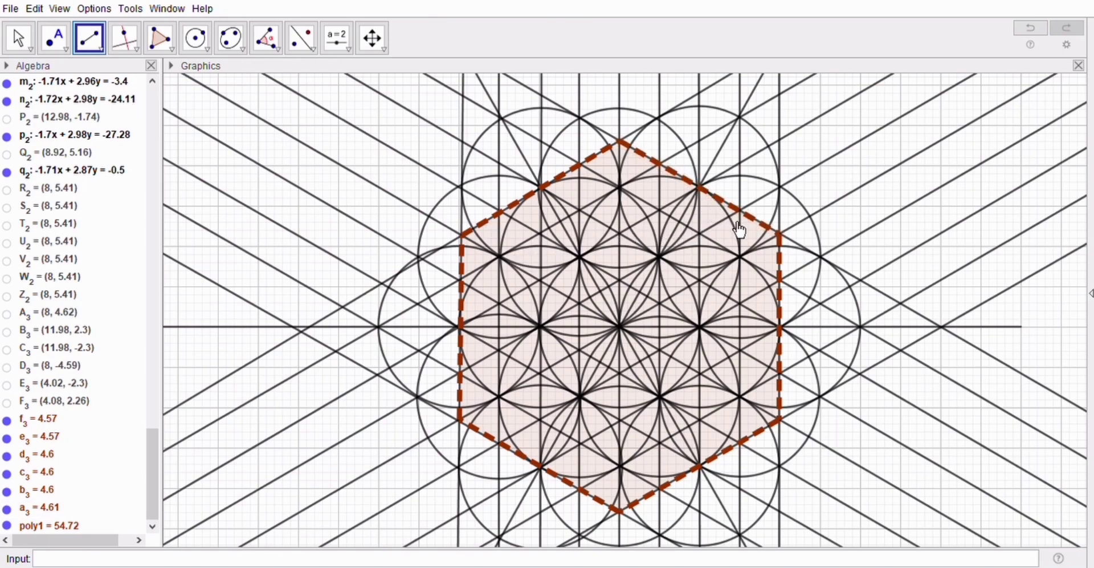
click(662, 165)
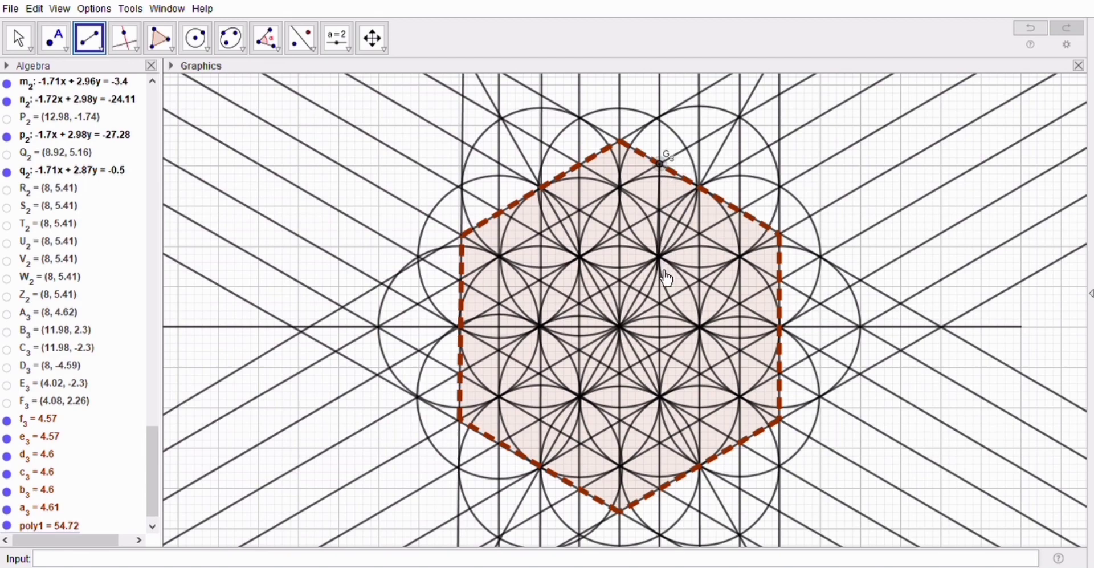
click(661, 304)
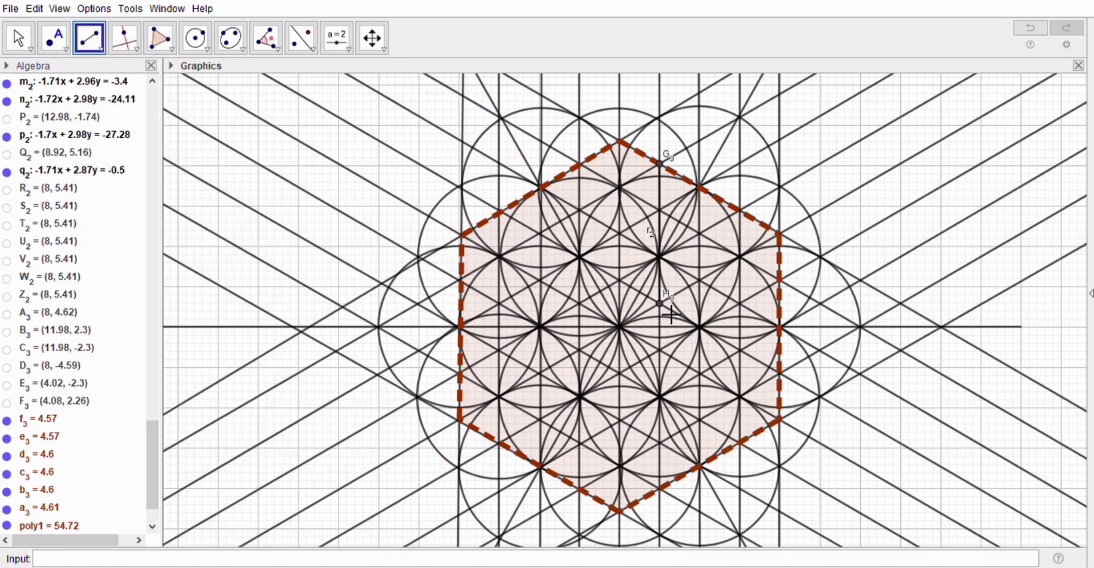
click(780, 373)
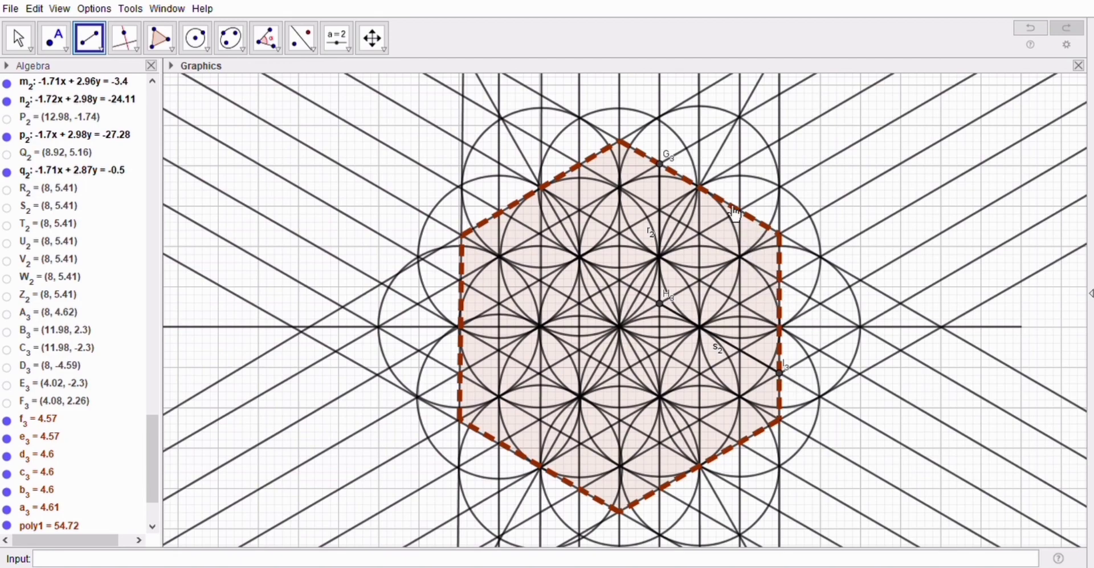
Step: Draw connected segments from (5, 2.89) via (8, 1.15) to (11, 2.89), and from (11.98, 1.16) via (9, -0.58) to (9, -4.01)
click(500, 210)
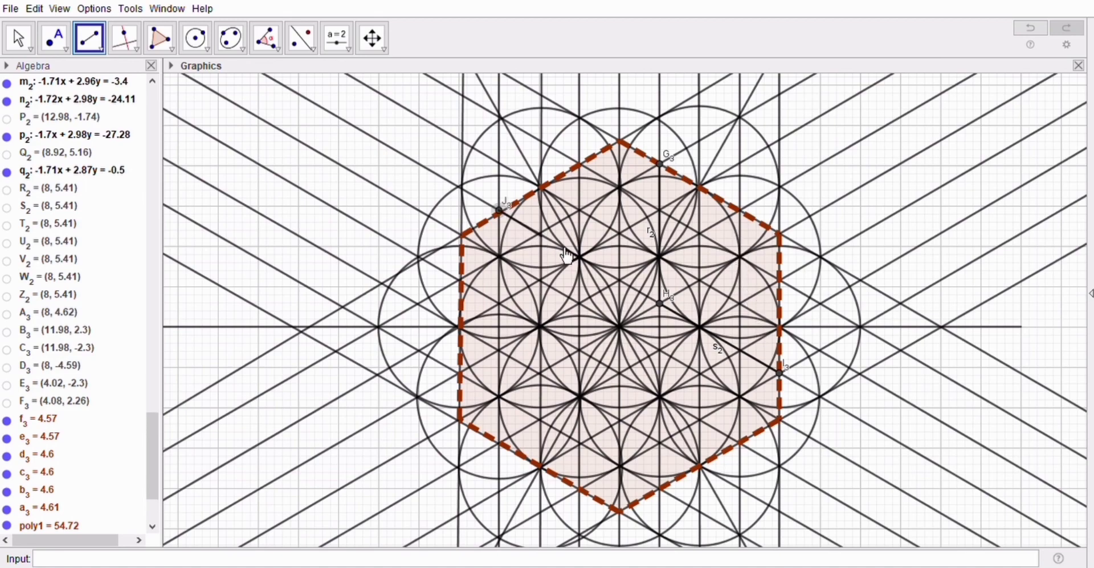
click(621, 280)
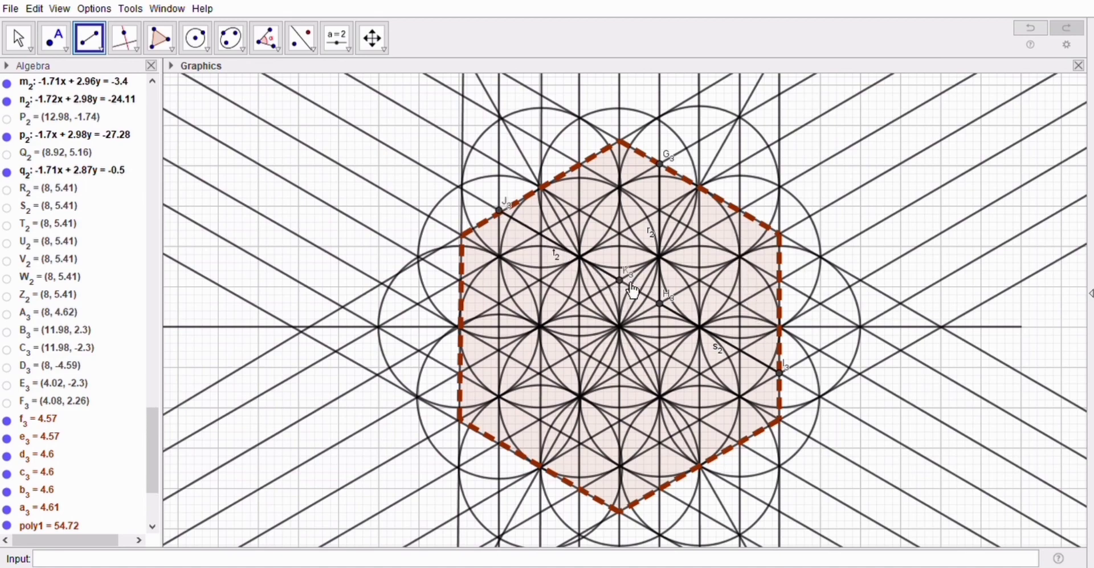
click(741, 211)
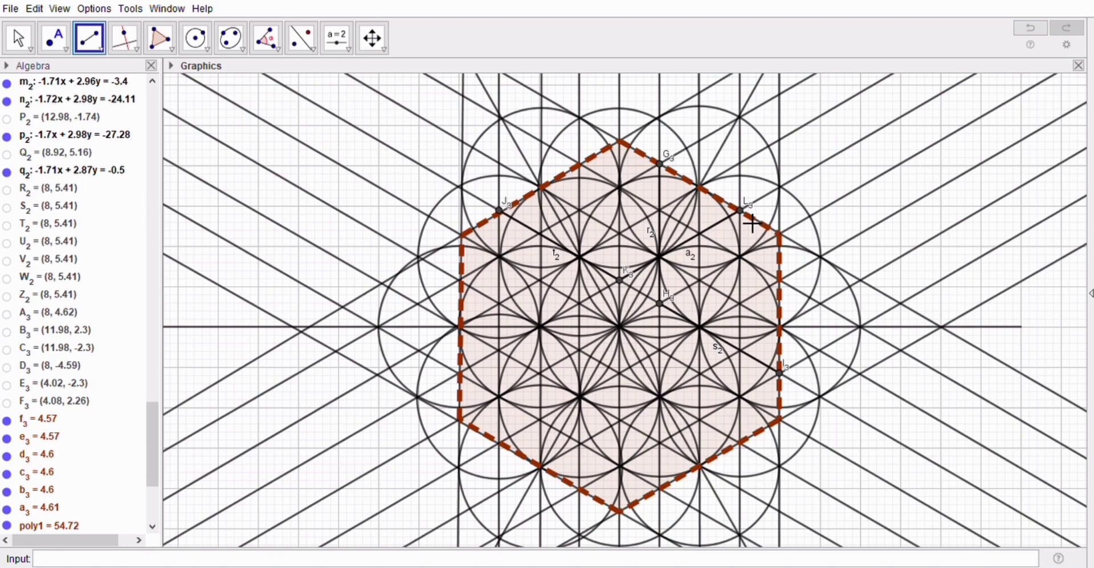
click(784, 282)
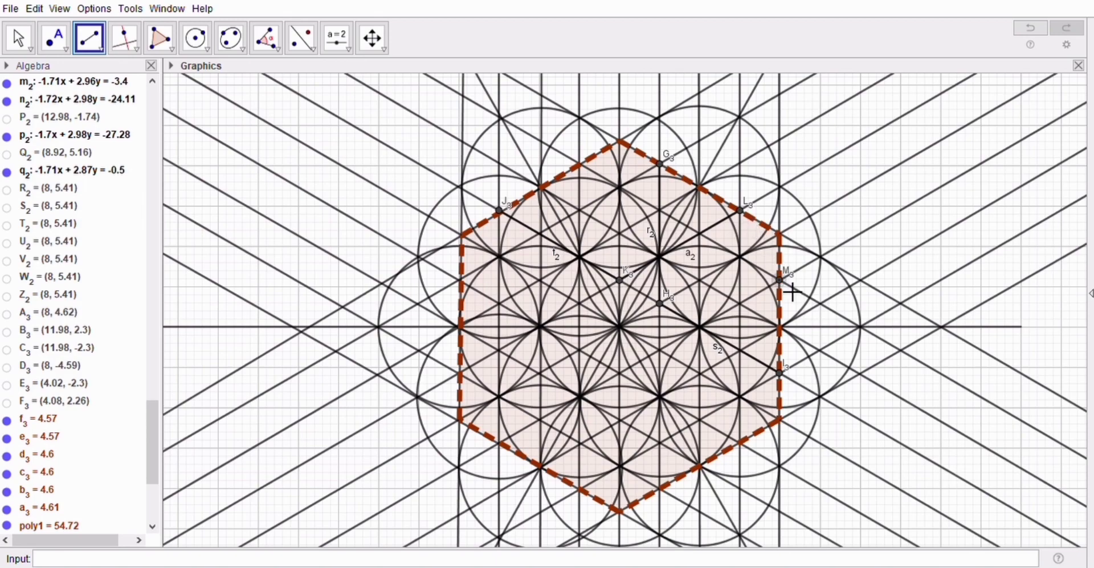
click(660, 350)
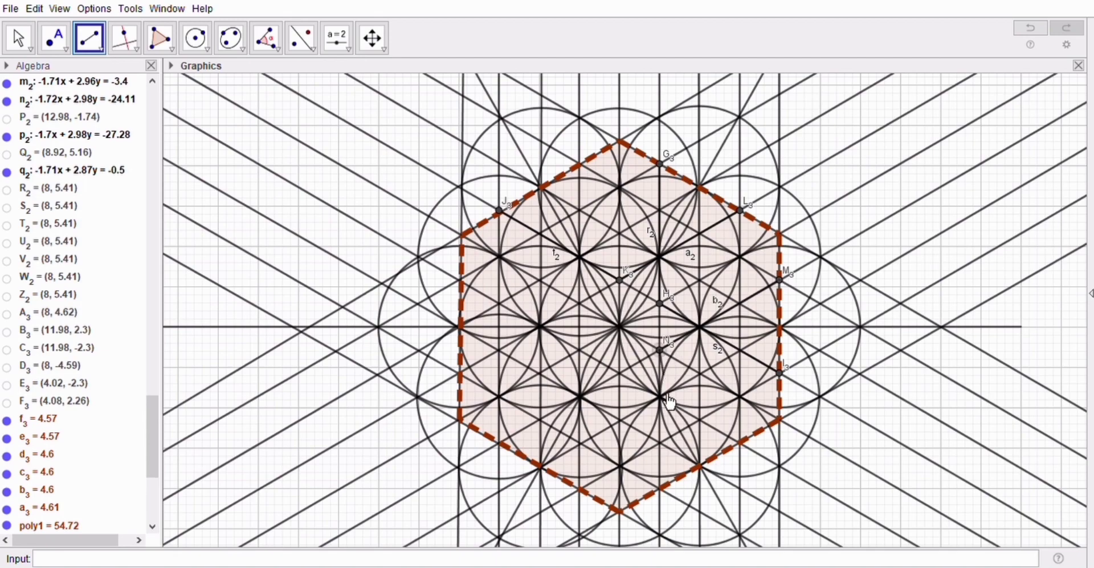
click(662, 490)
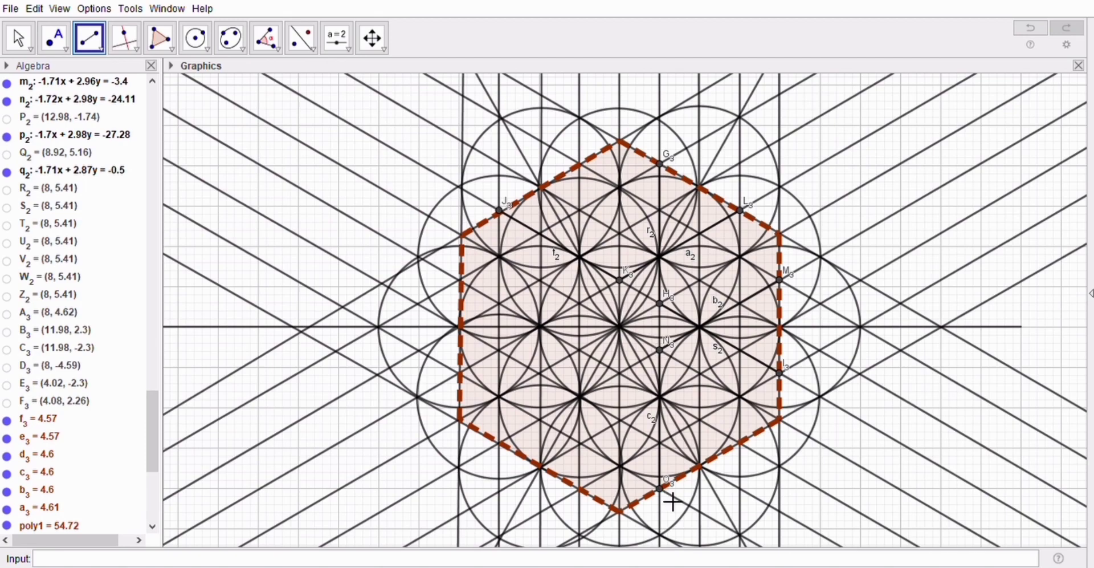
click(741, 443)
click(620, 386)
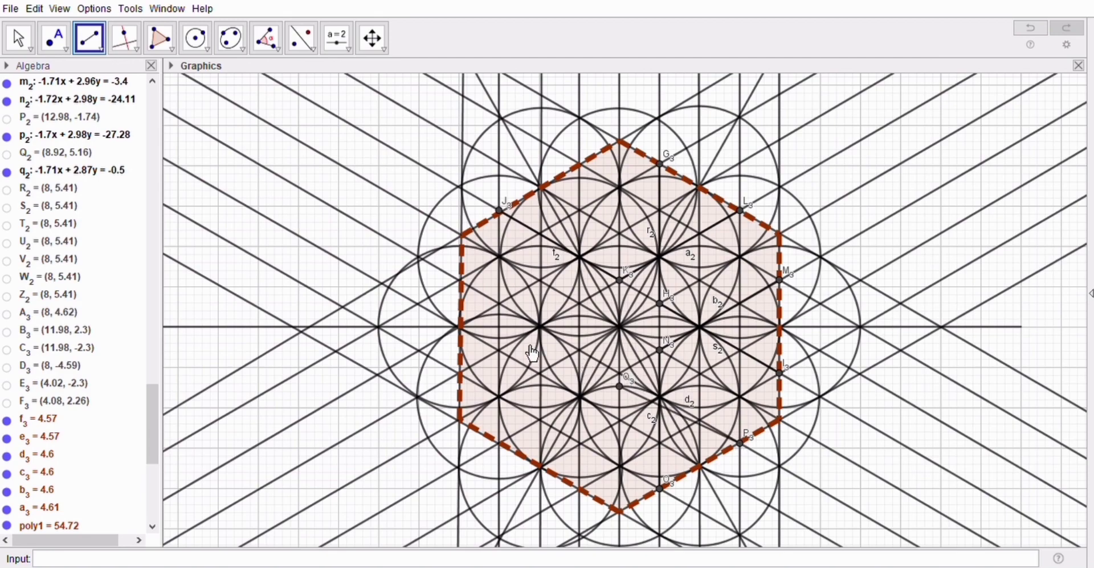
click(48, 69)
key(ctrl+z)
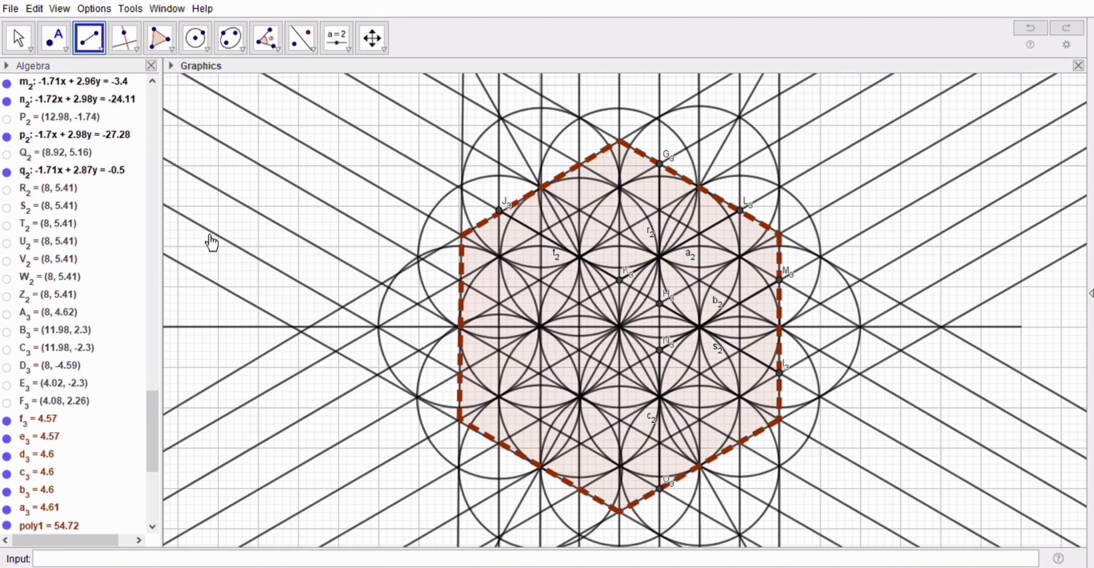
Step: Draw two connected segments from (11, -2.89) to (8, -1.15) and on to (5, -2.9)
click(740, 443)
click(621, 373)
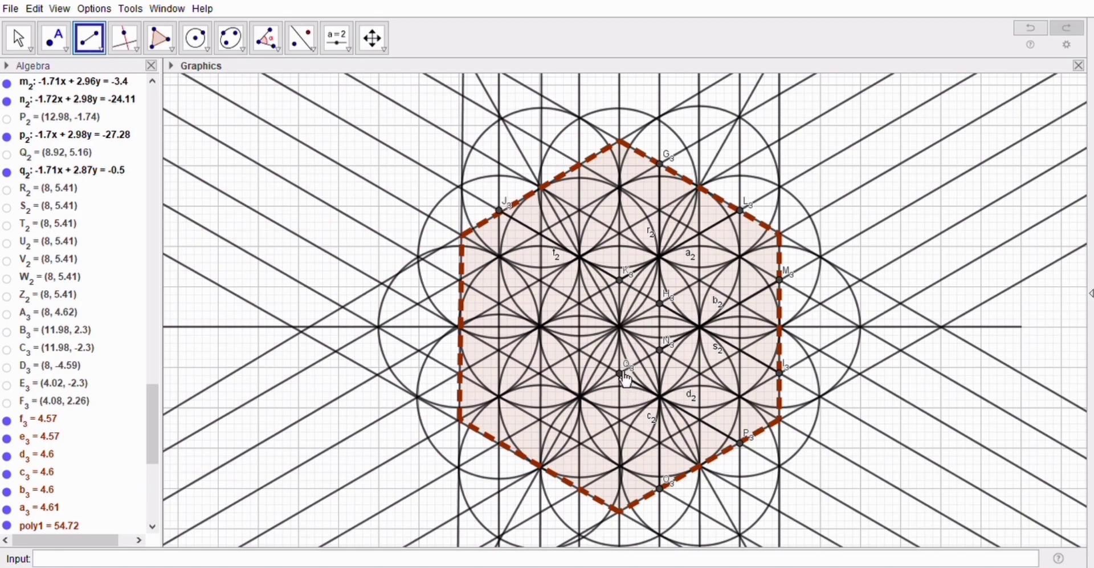
click(500, 444)
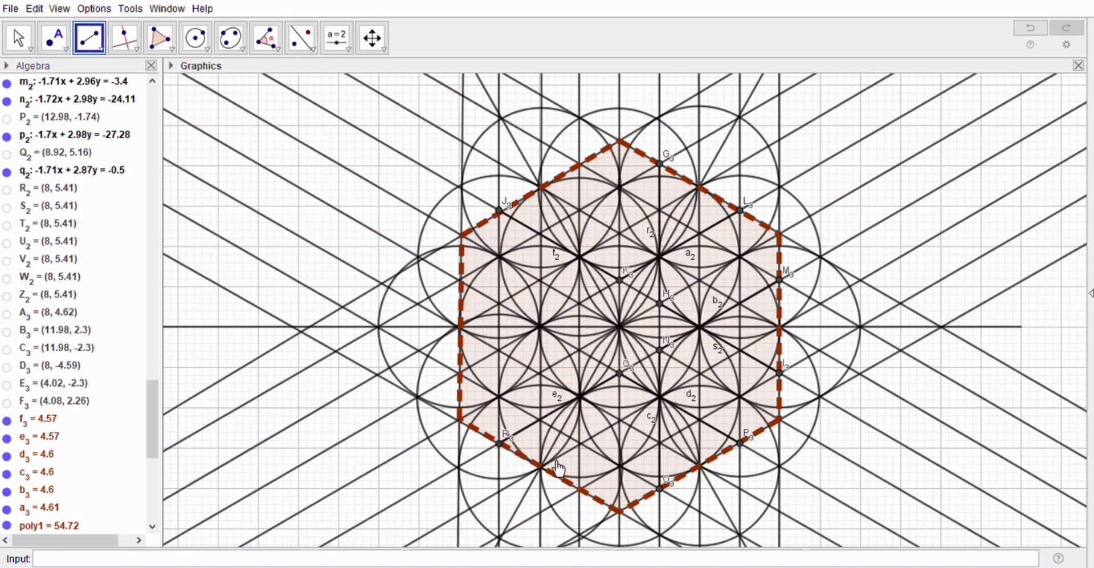
Step: Draw connected segments from (7, -4.03) via (7, -0.58) to (4, 1.16), and from (4.03, -1.18) via (7, 0.58) to (7, 4.05)
click(581, 490)
click(580, 350)
click(580, 349)
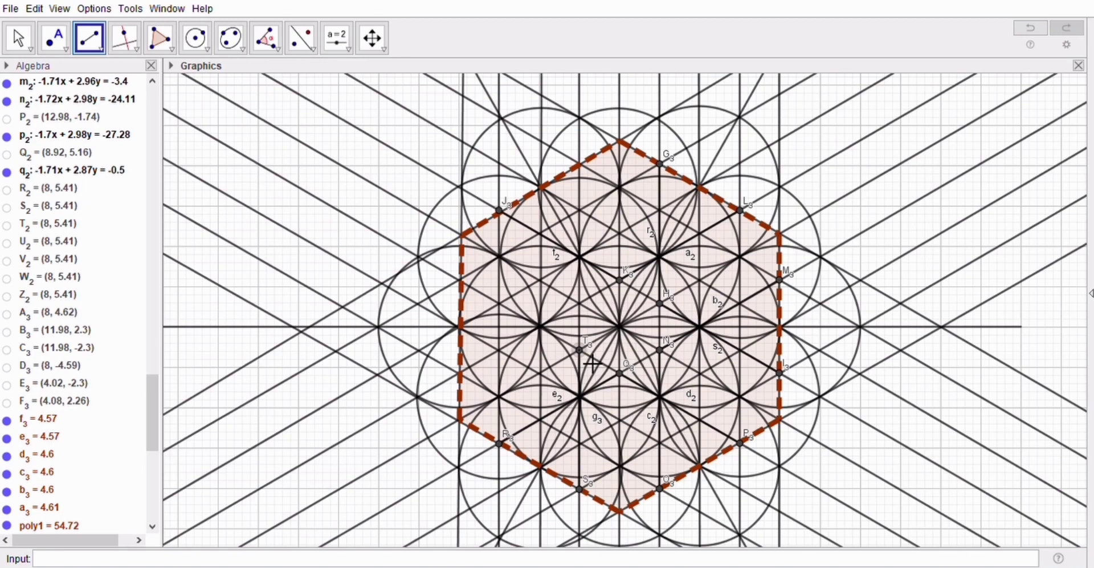
click(460, 281)
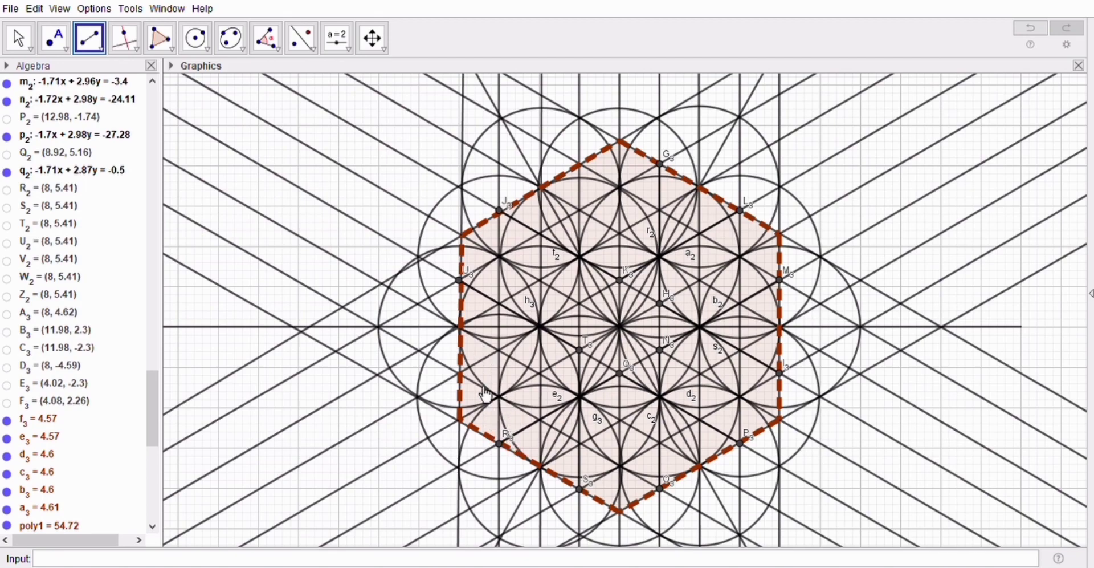
click(460, 375)
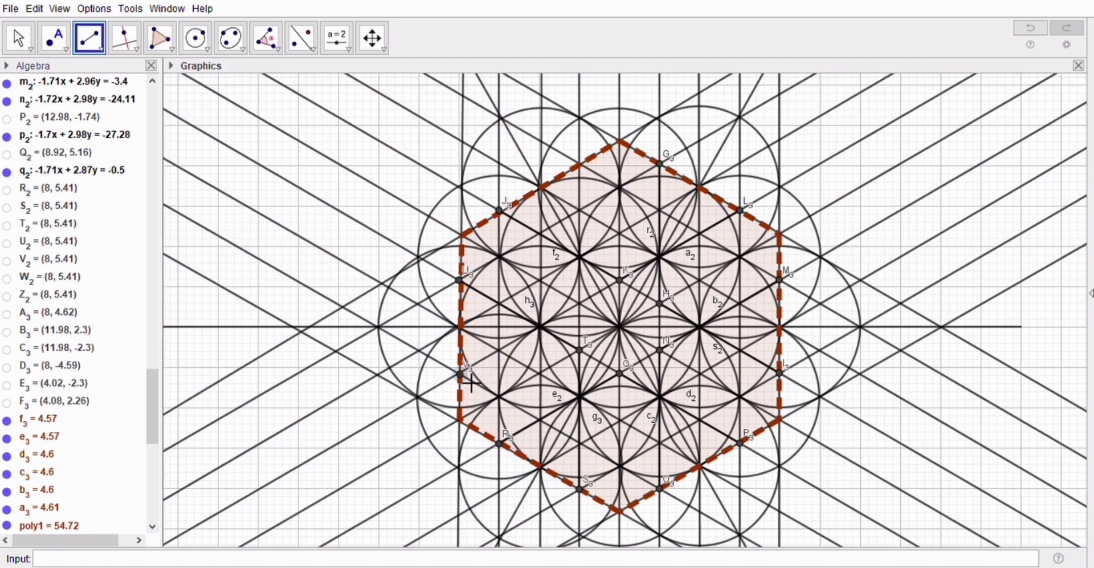
click(580, 303)
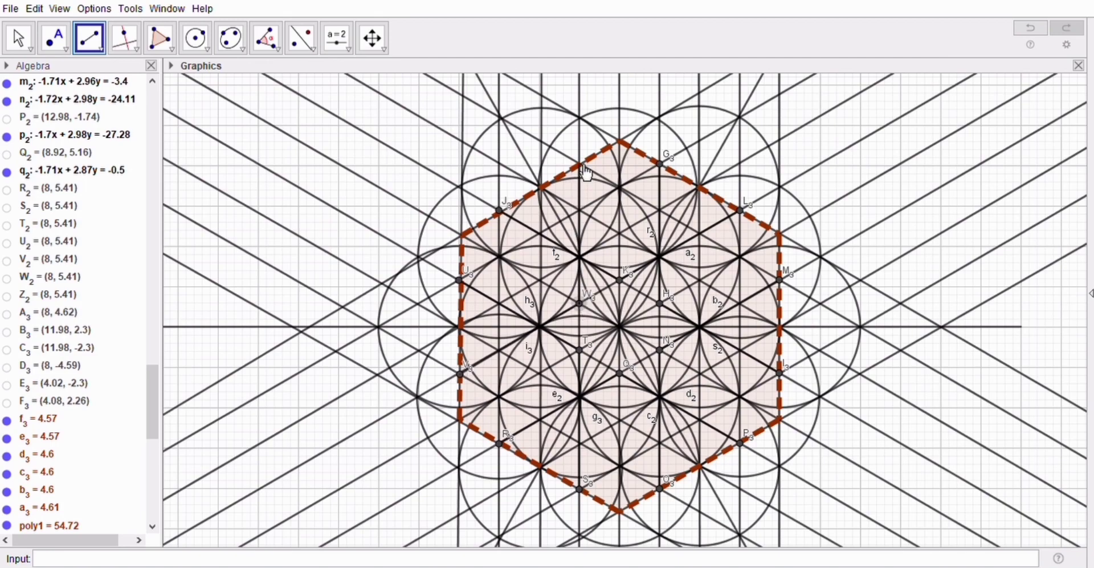
click(583, 165)
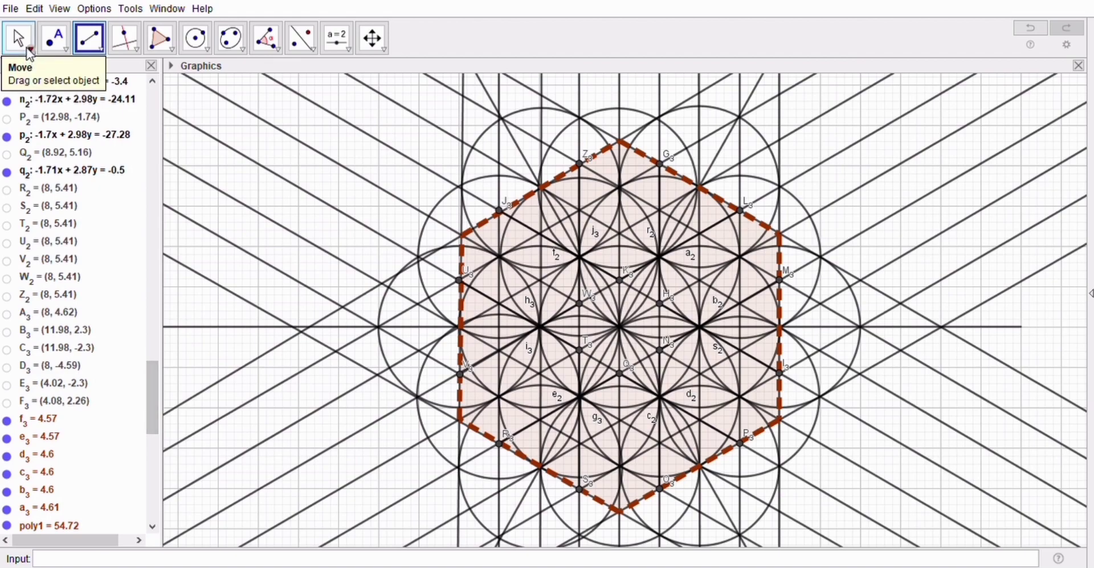
Step: Hide the end points of the twelve inner segments, G₃ to Z₃, and the segments' labels
click(28, 52)
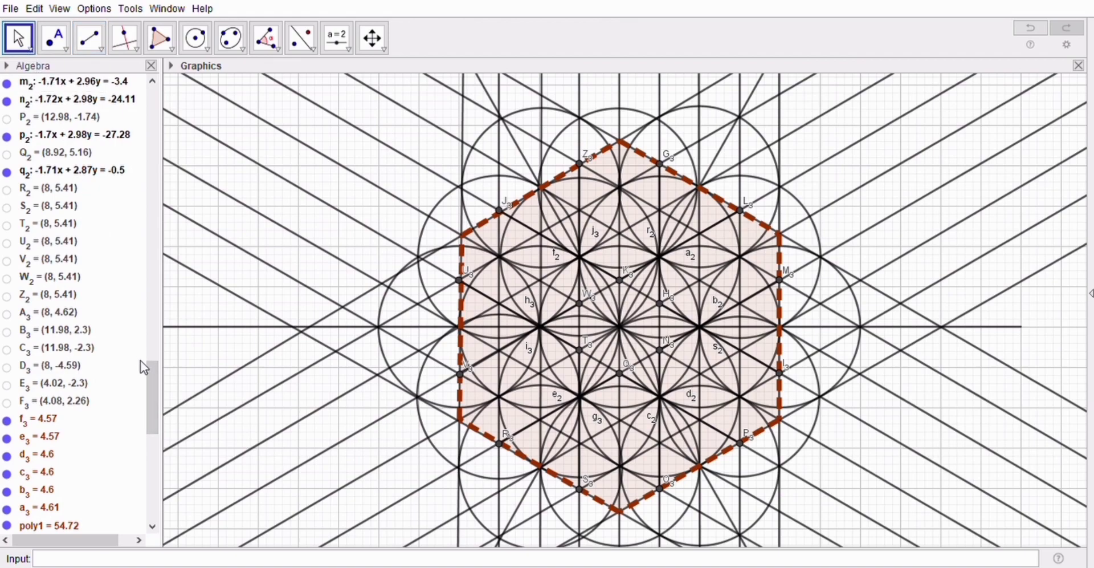
drag(156, 375, 162, 435)
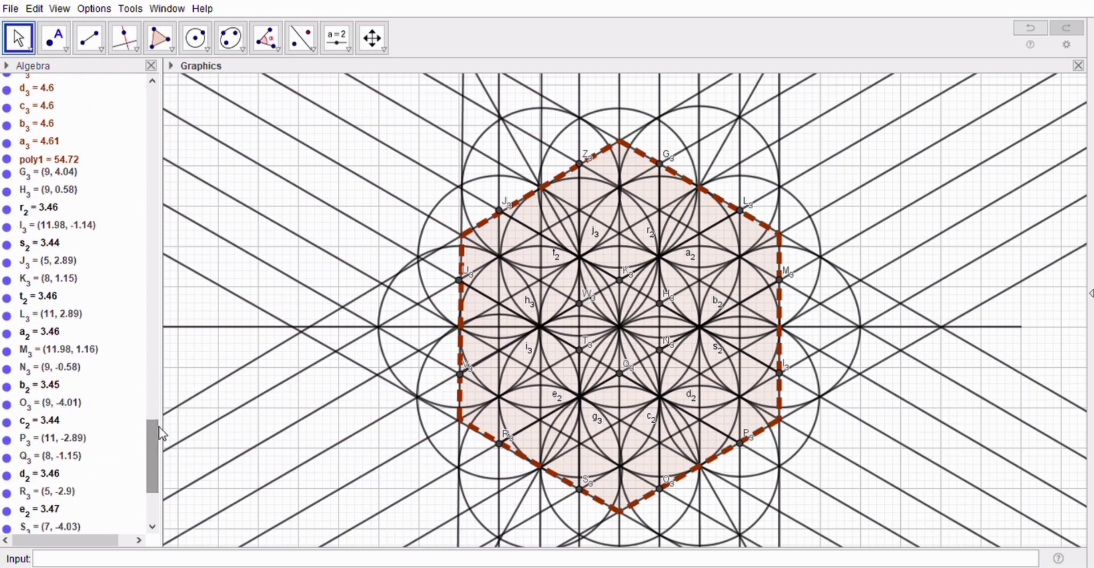
click(7, 175)
click(7, 192)
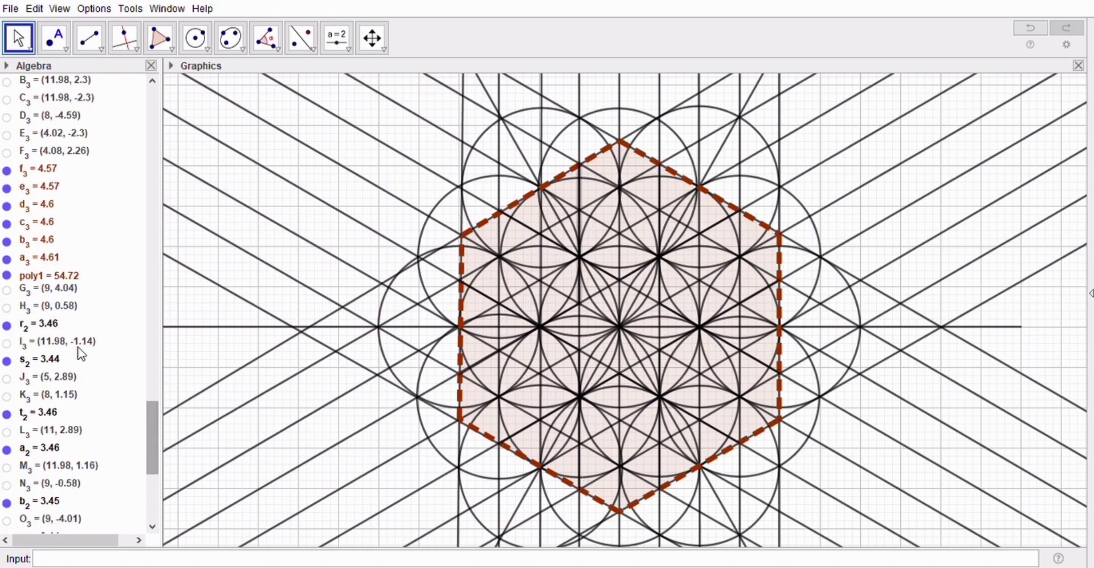
Step: Give segment r₂ a line thickness of 13 and a line opacity of 100
click(48, 326)
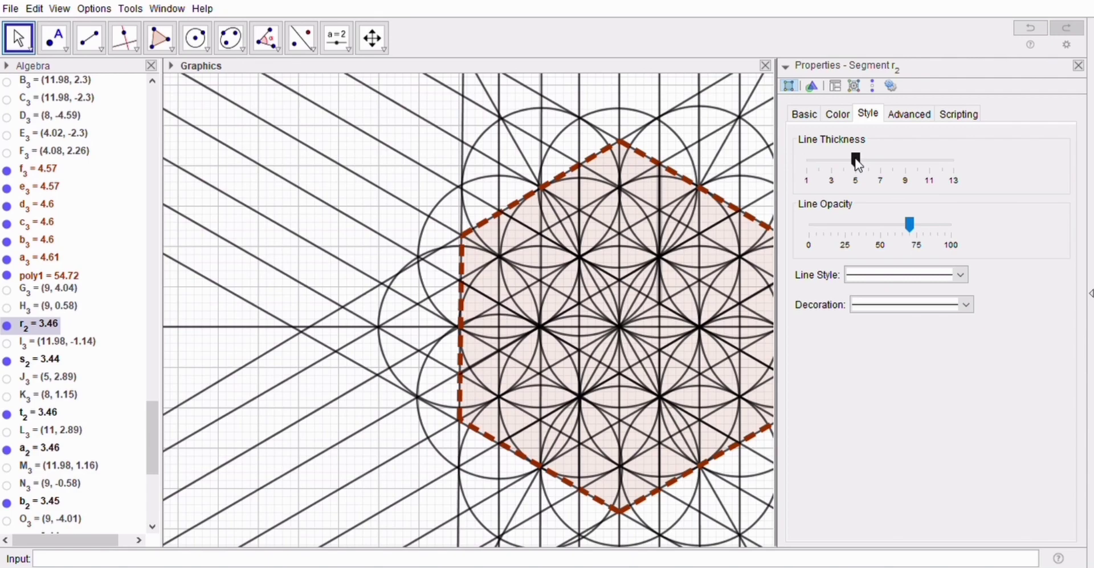
drag(860, 164, 969, 178)
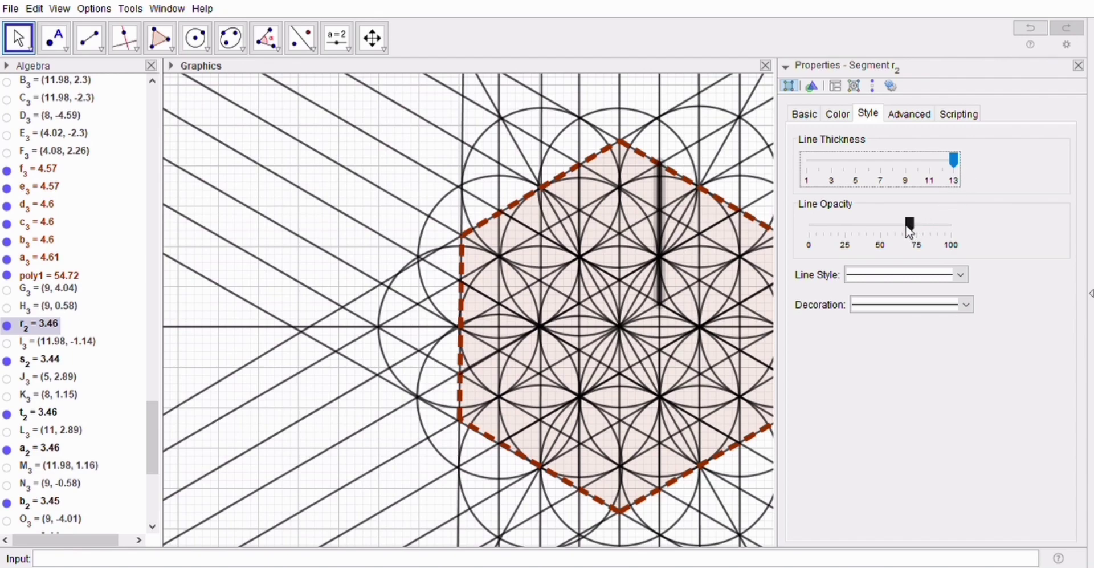
drag(911, 228, 957, 236)
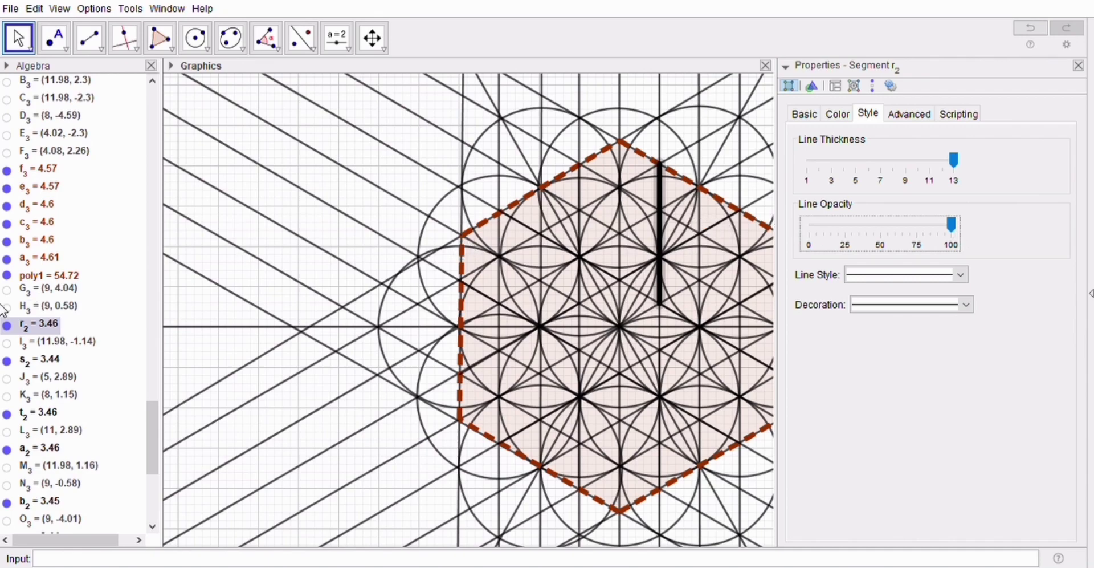
Step: Give the other eleven inner segments, s₂ to j₃, line thickness 13 and opacity 100, and close the properties
click(37, 363)
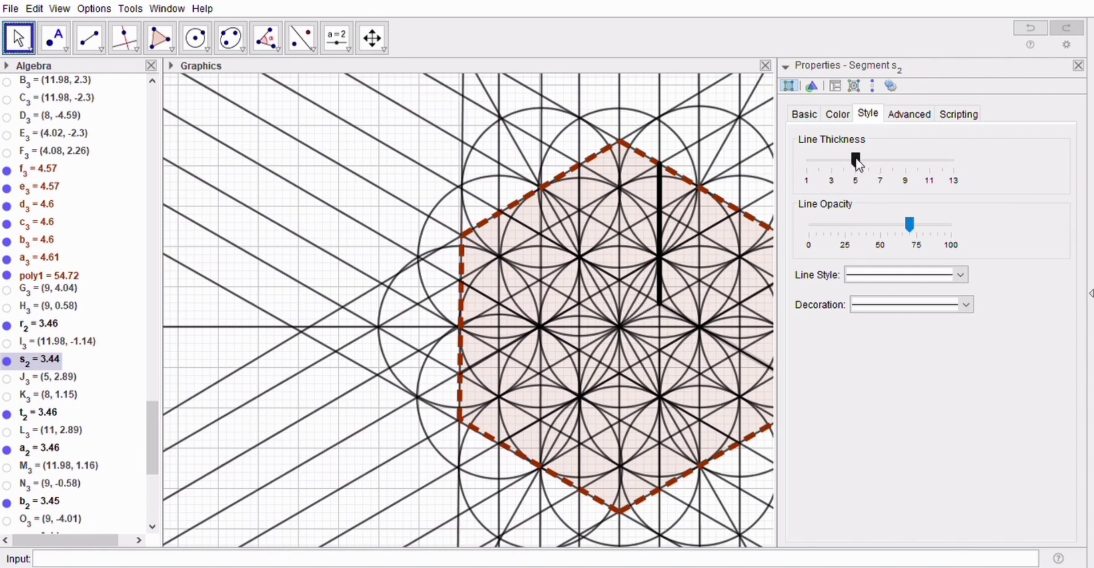
drag(859, 164, 997, 174)
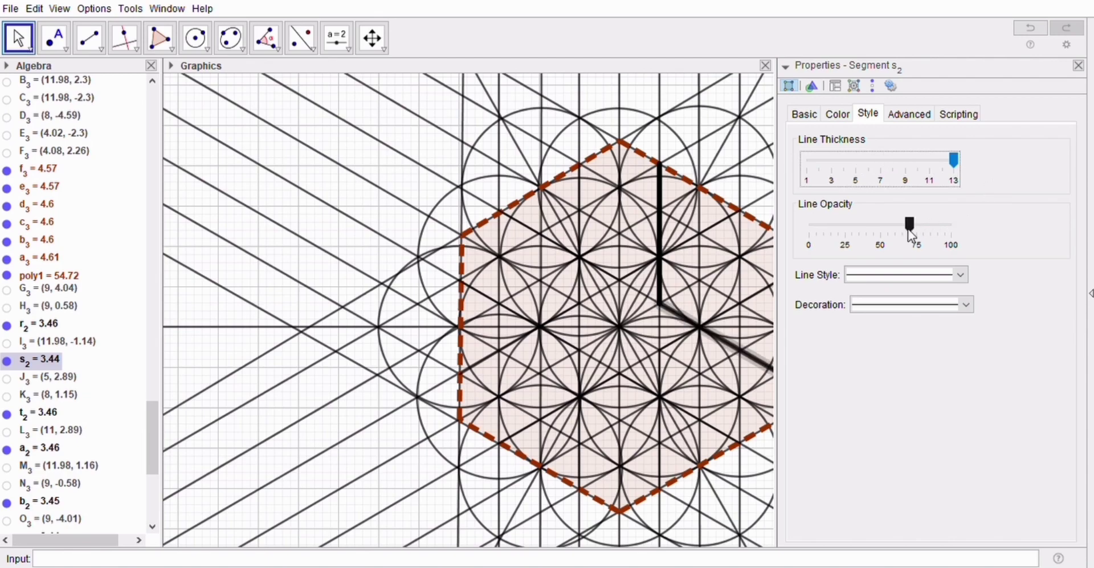
drag(908, 230, 968, 232)
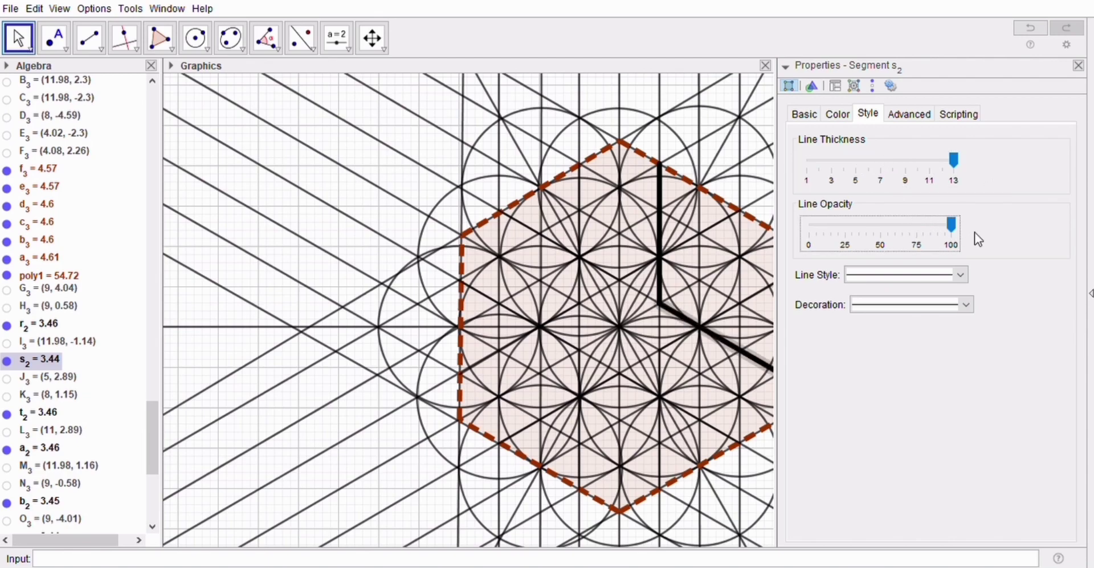
click(40, 414)
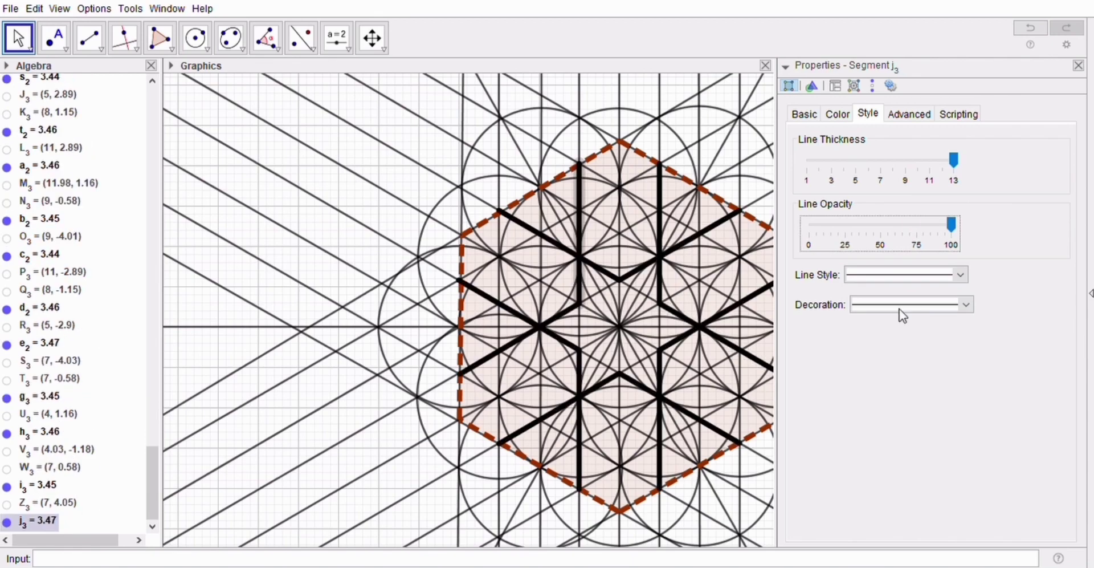
click(1080, 66)
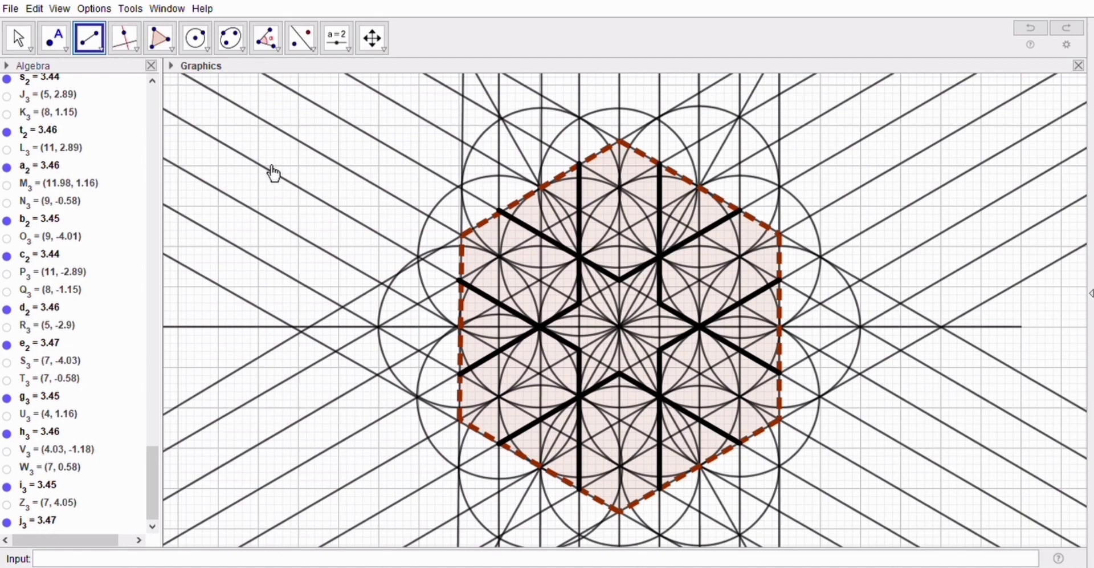
Step: Draw a closed six-pointed star polygon with its tips at the dashed hexagon's side midpoints and its inner corners about 2.3 units from the centre
click(172, 51)
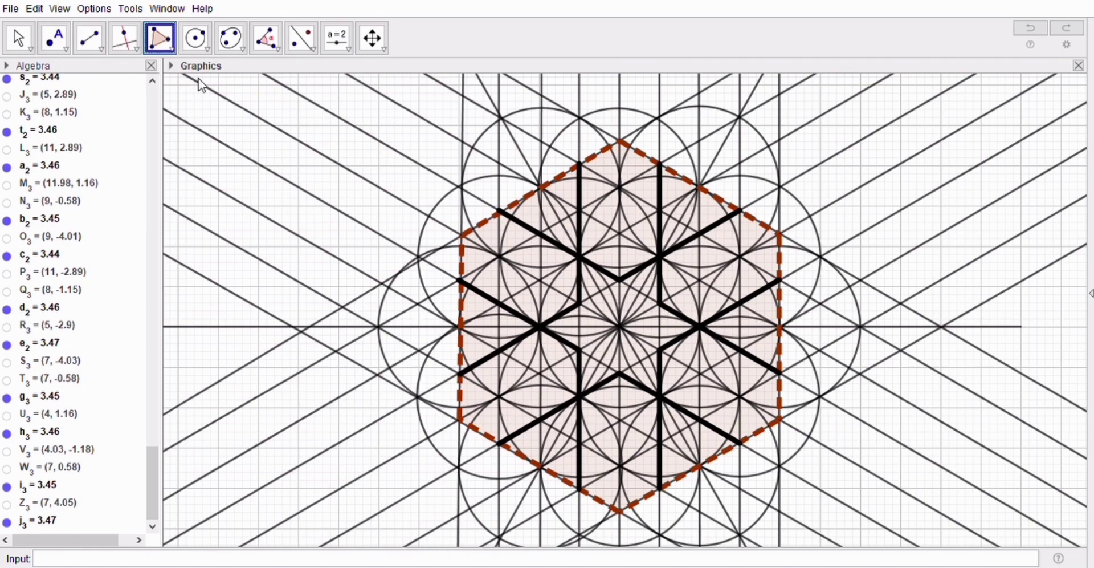
click(542, 188)
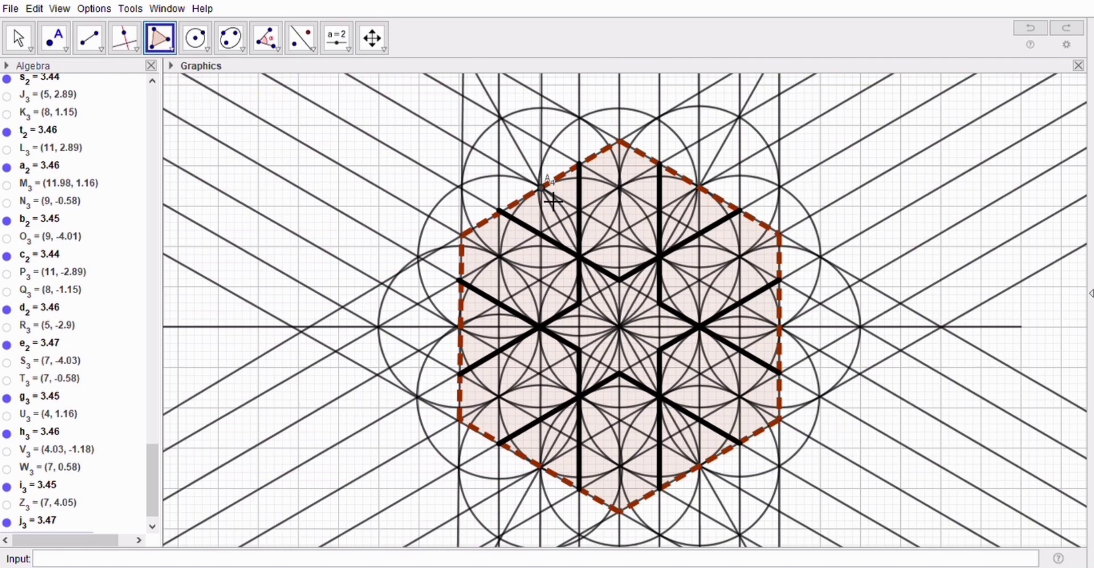
click(620, 233)
click(701, 187)
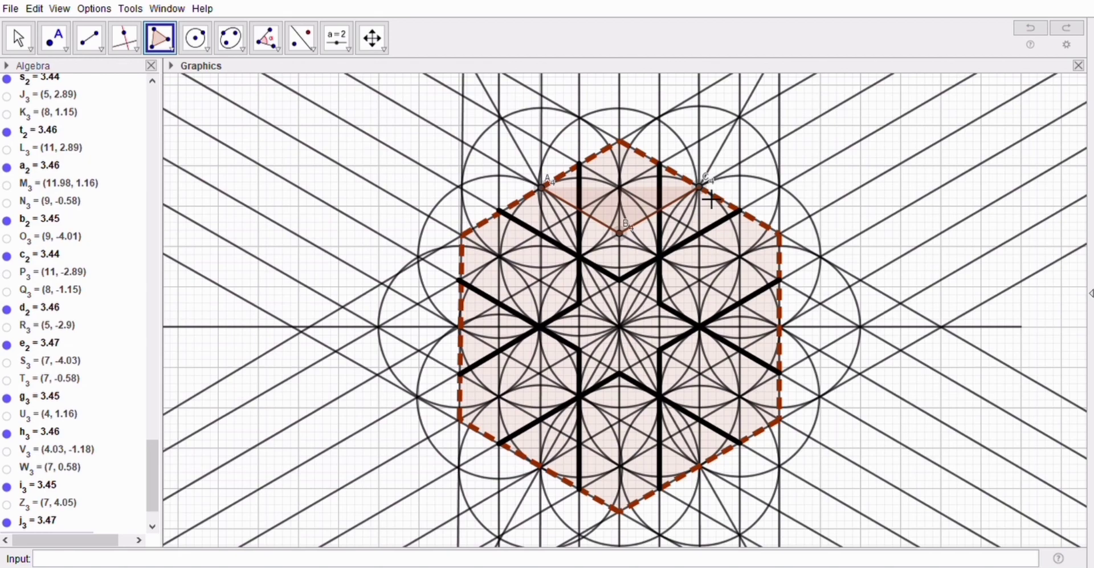
click(701, 281)
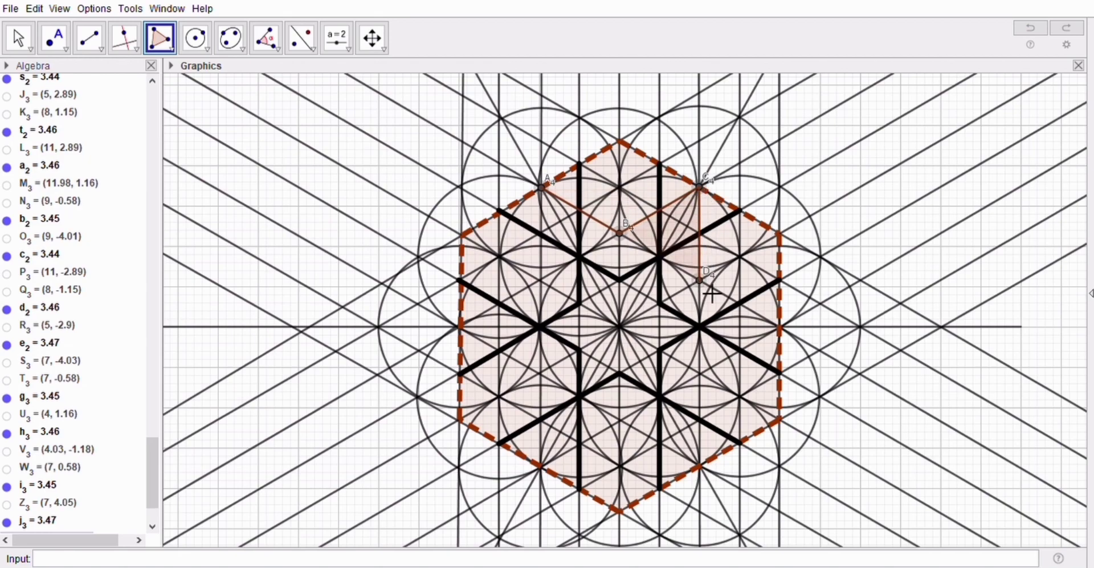
click(782, 328)
click(702, 375)
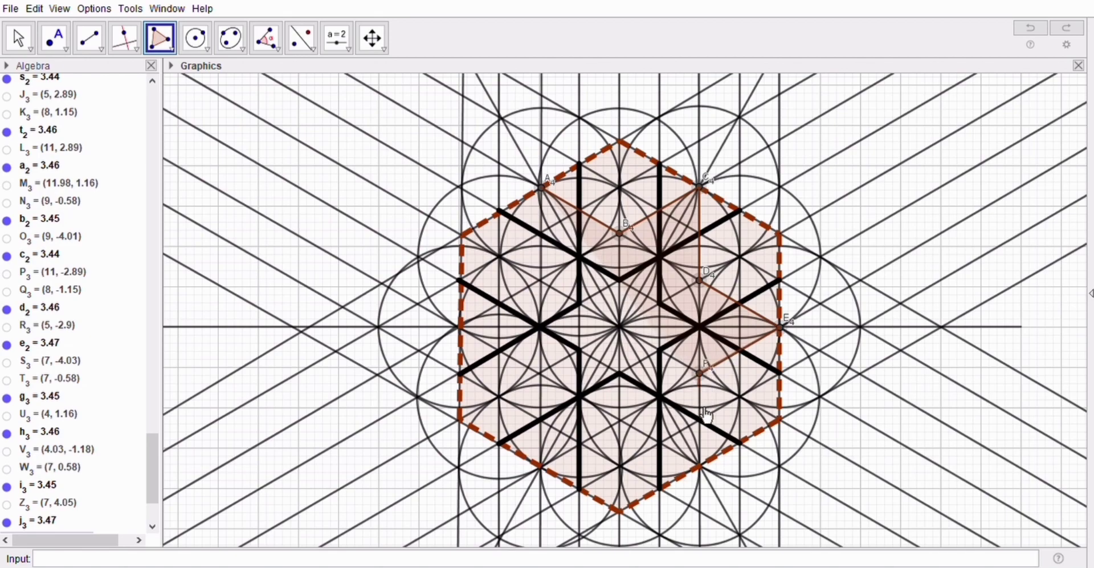
click(707, 472)
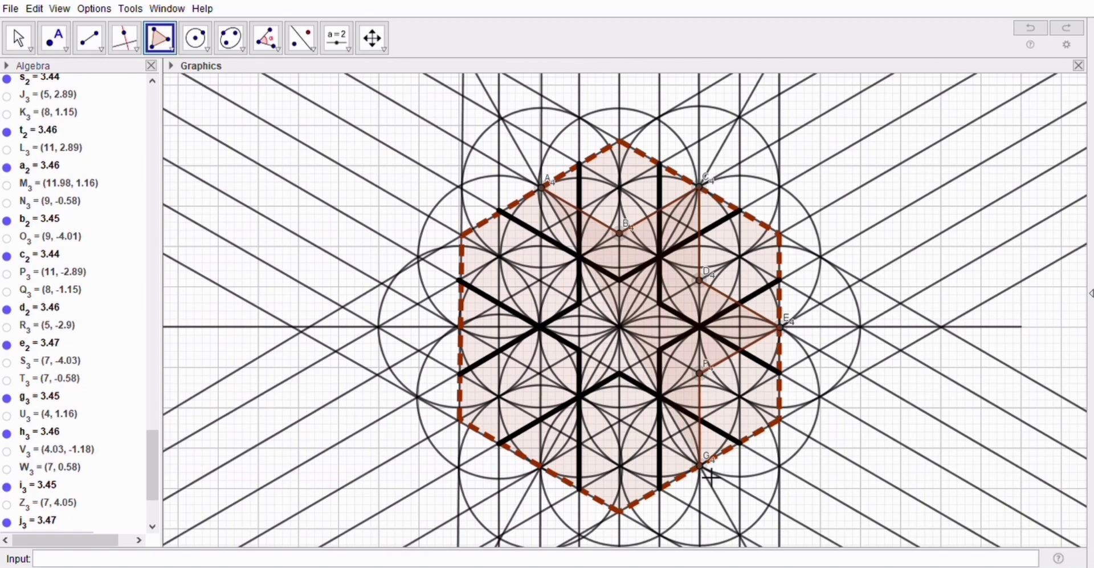
click(630, 432)
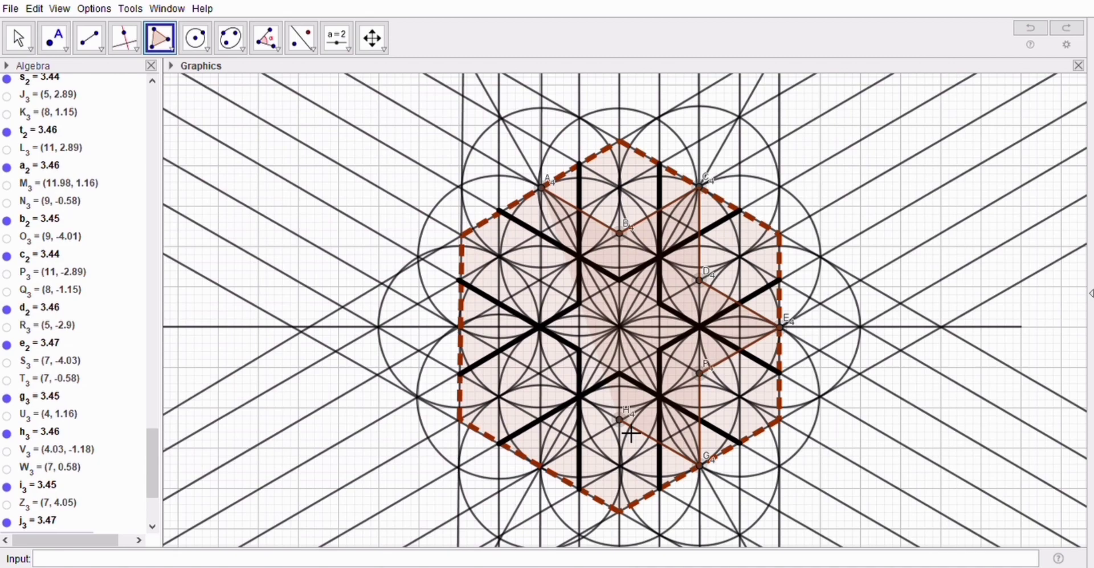
click(543, 470)
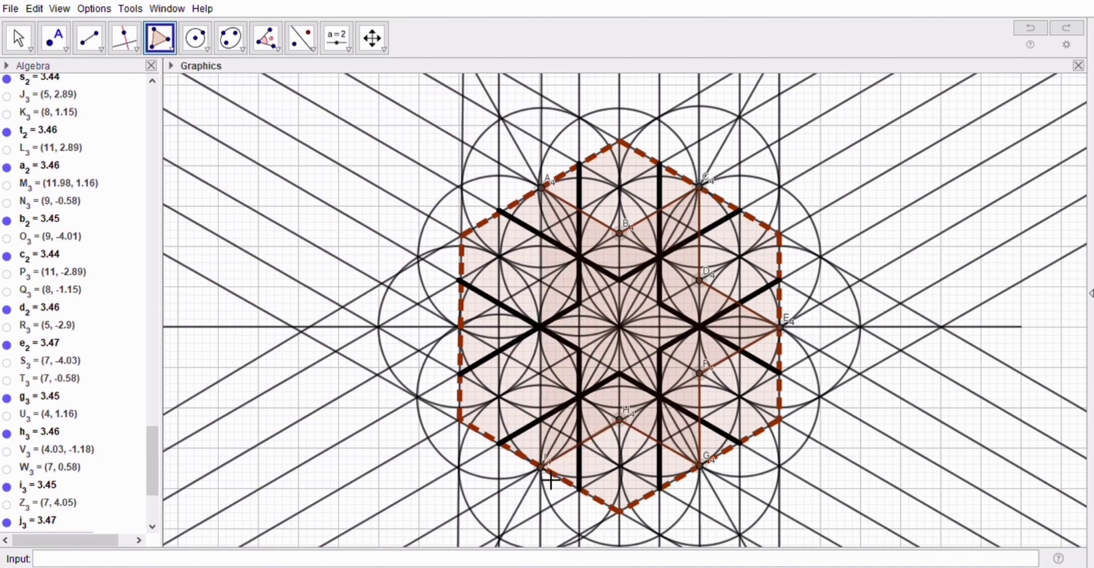
click(544, 377)
click(466, 335)
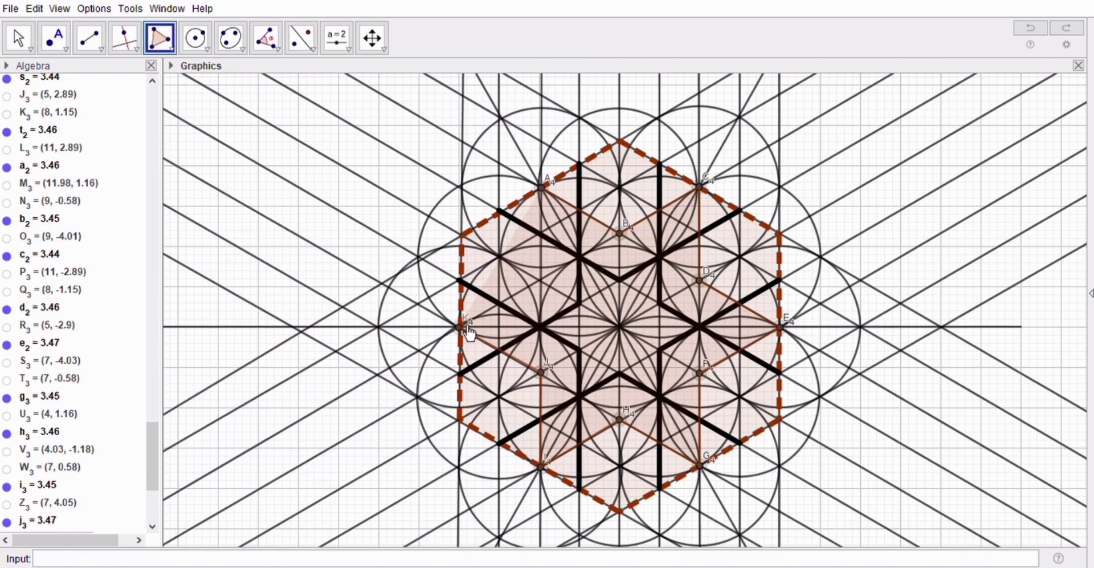
click(543, 281)
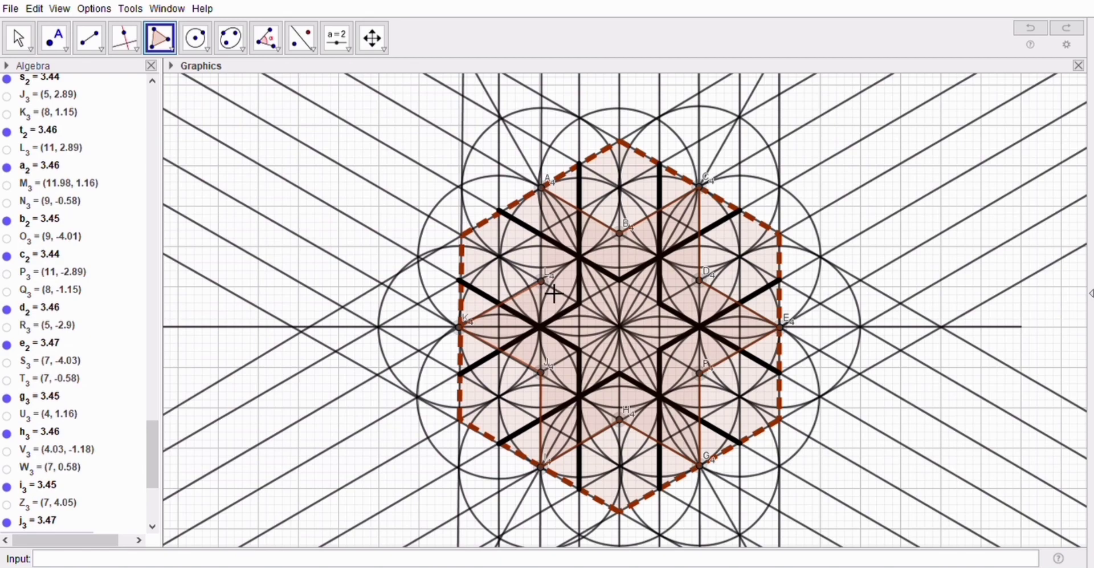
click(547, 195)
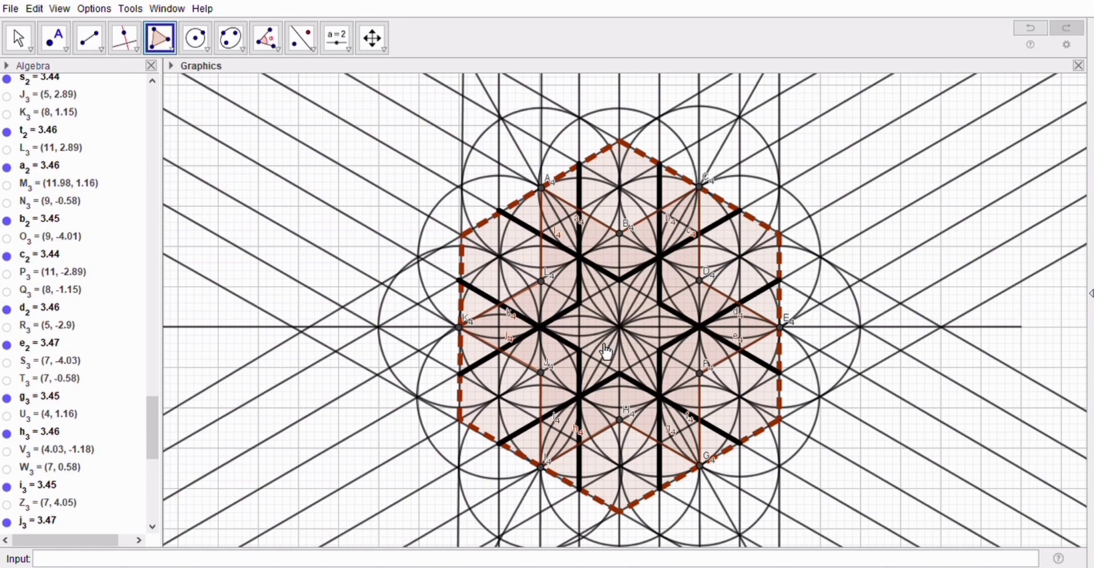
Step: Hide the star polygon's twelve vertices, A₄ to L₄, and the labels of its sides
drag(152, 428, 157, 474)
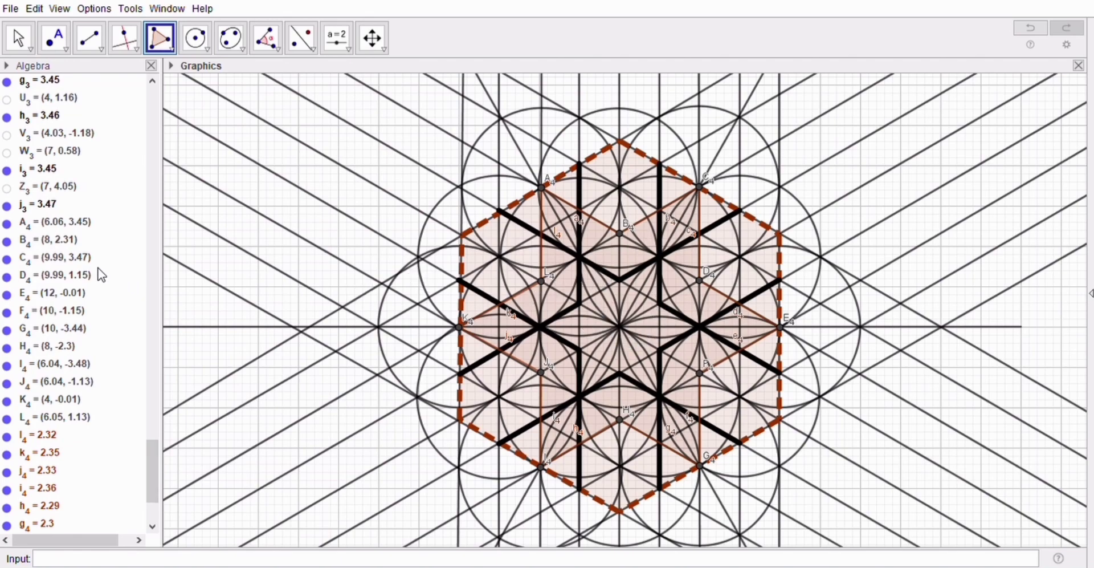
click(6, 227)
click(7, 242)
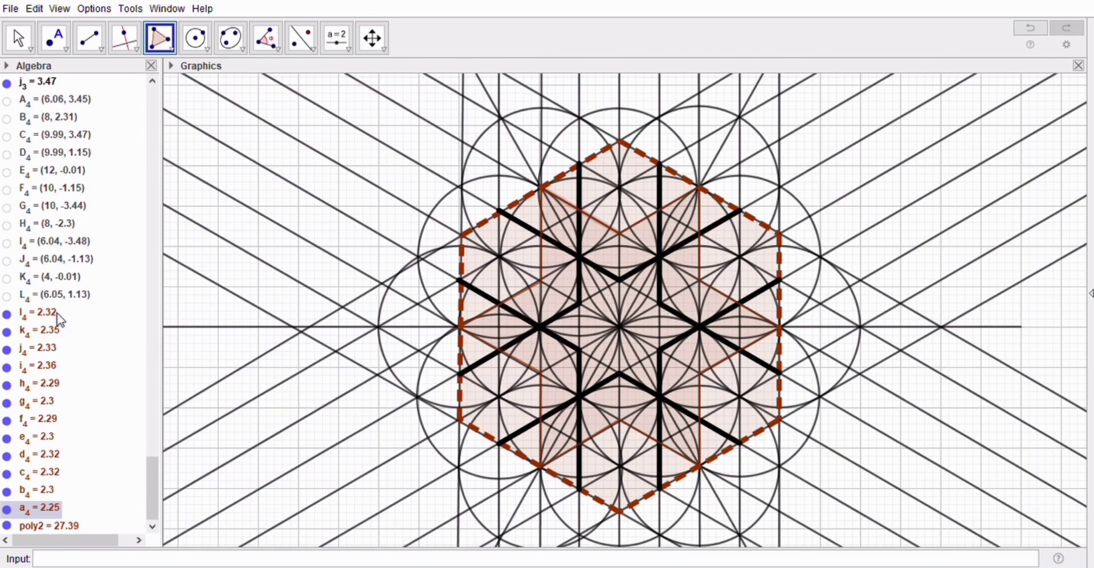
Step: Give the star's side l₄ a line thickness of 13 and a line opacity of 100
click(35, 319)
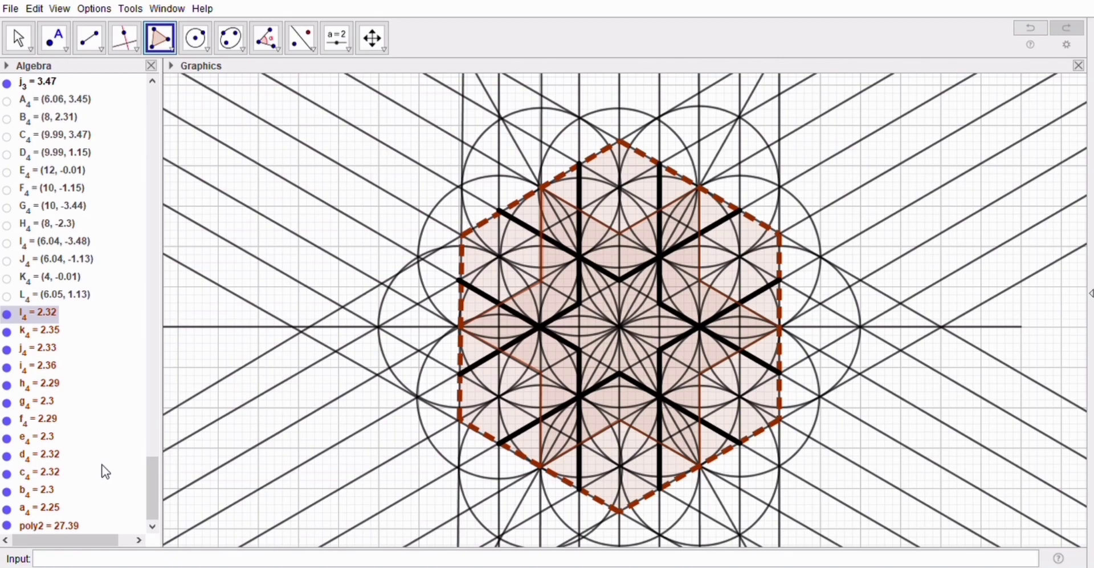
click(102, 464)
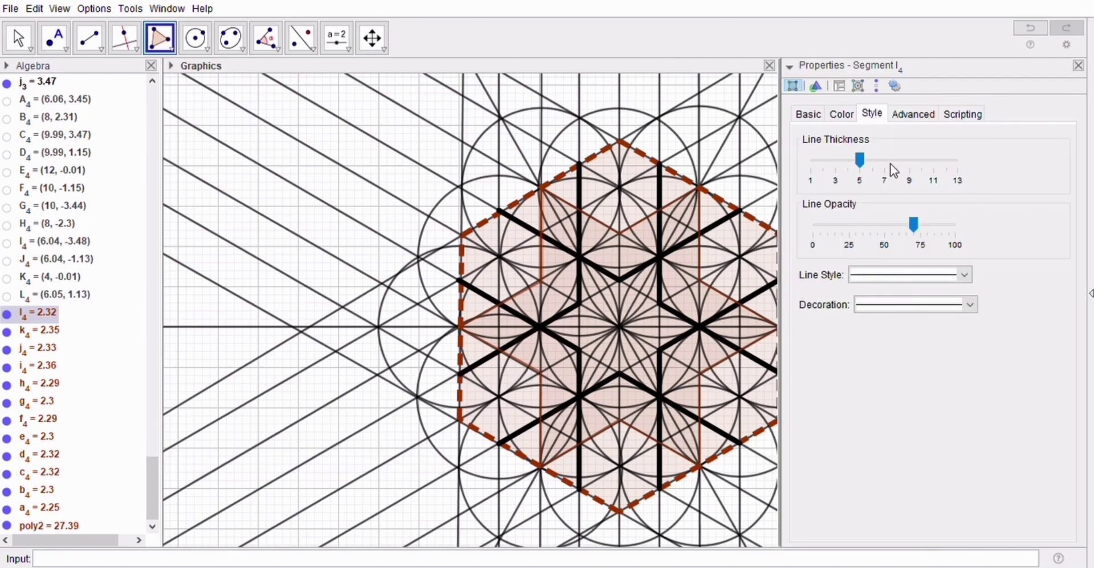
click(861, 161)
click(863, 166)
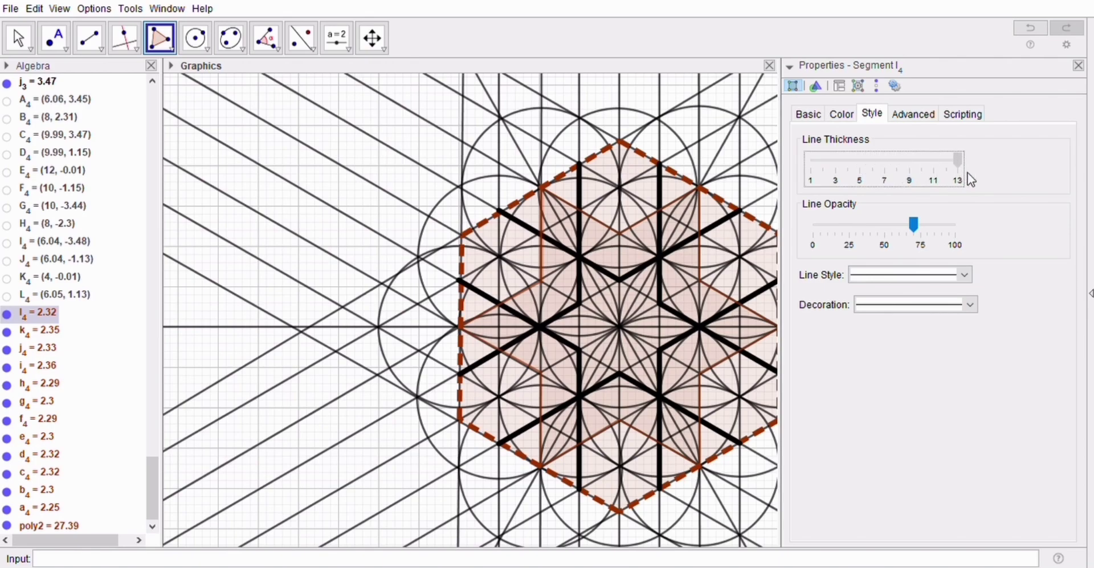
drag(968, 180, 986, 174)
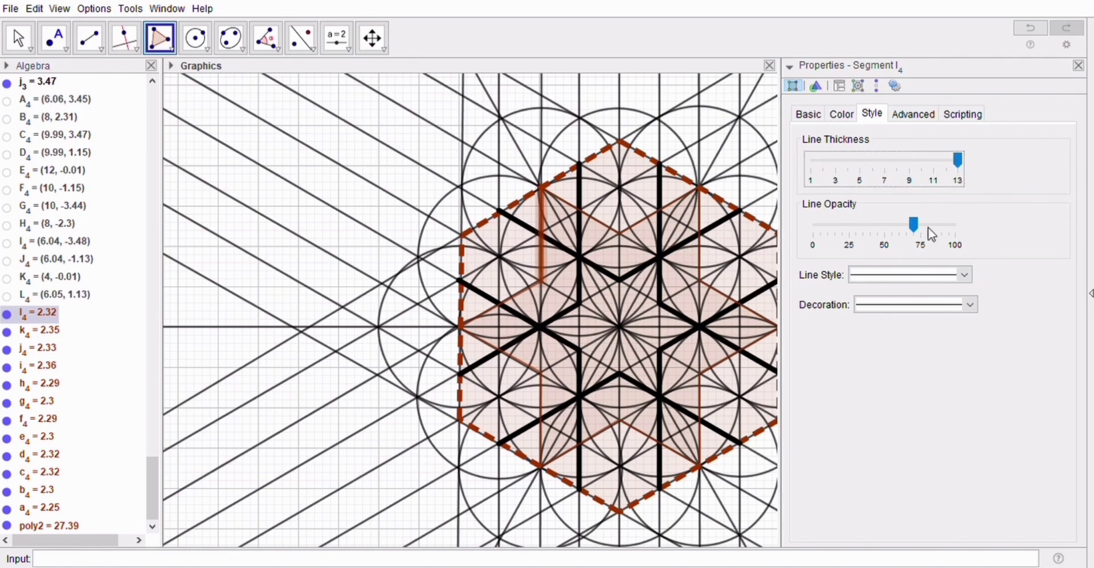
drag(914, 225, 979, 239)
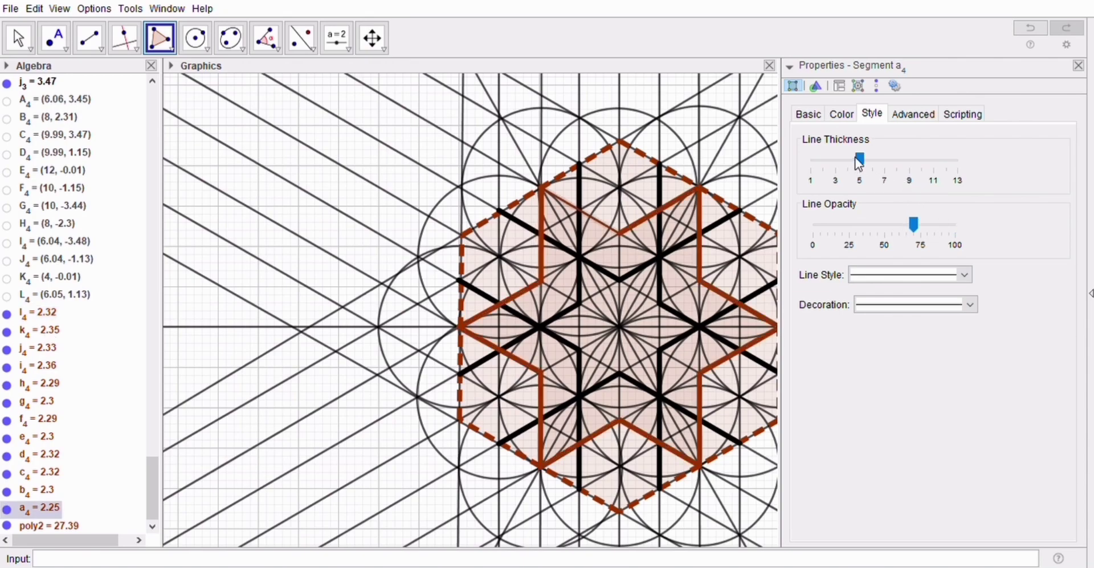
Step: Give the star's other eleven sides, k₄ to a₄, line thickness 13 and opacity 100, and close the properties
drag(859, 164, 999, 169)
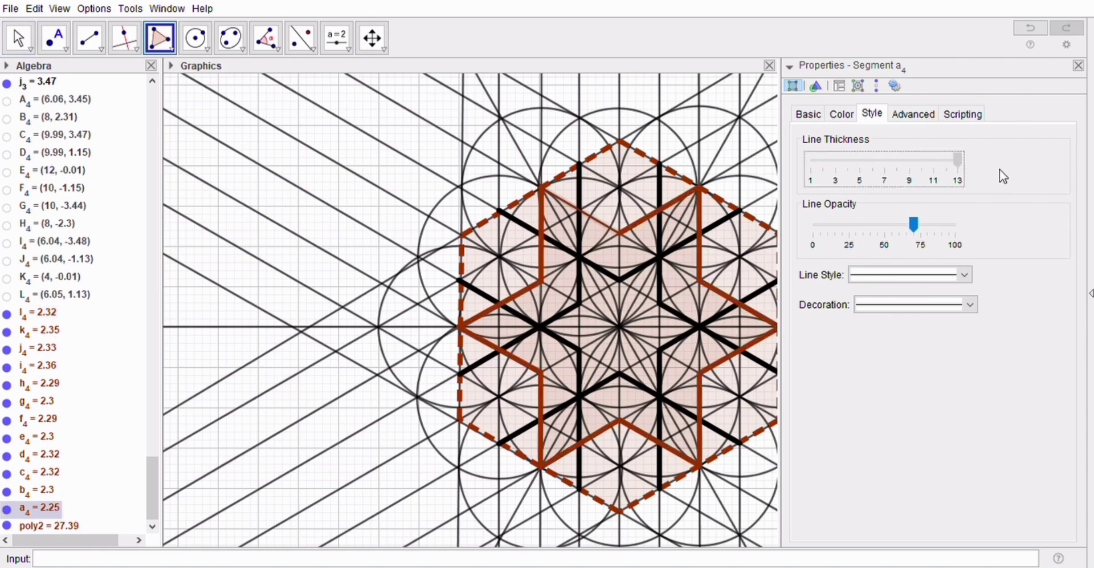
click(924, 223)
drag(923, 223, 964, 224)
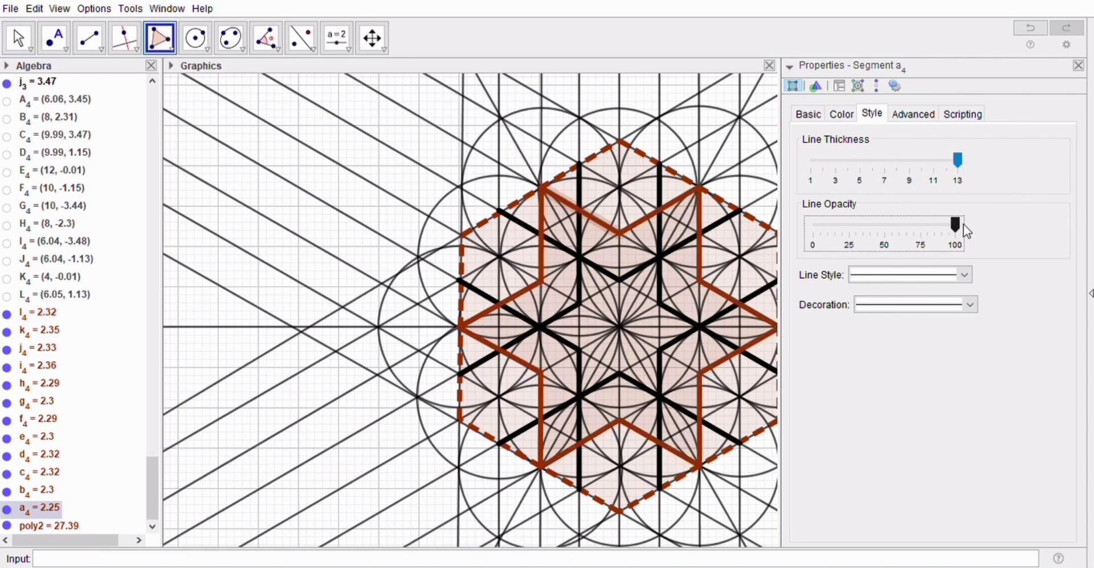
click(1079, 66)
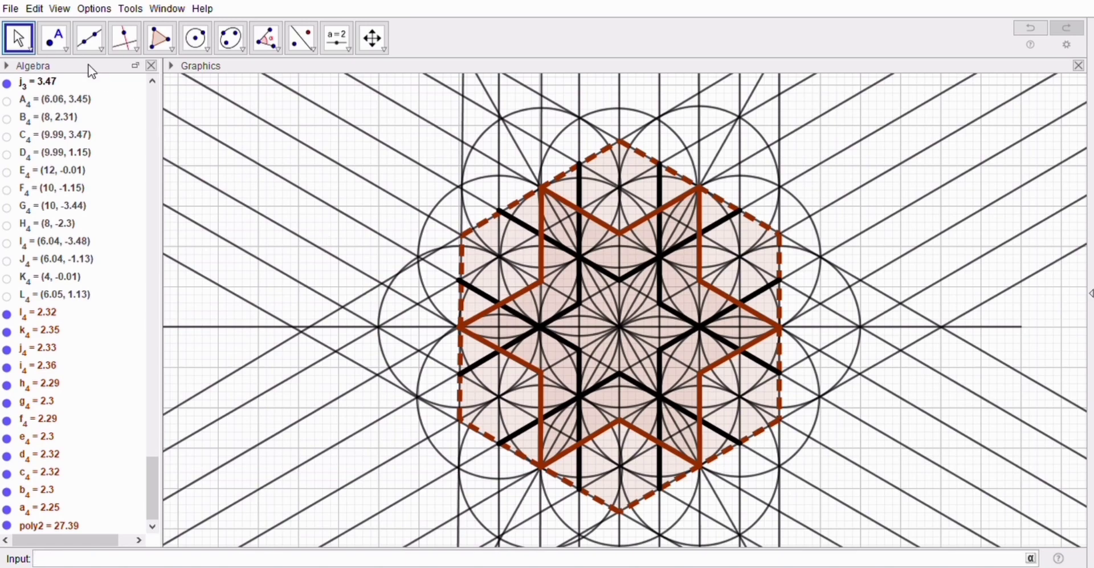
Step: Hide all the construction circles and lines, from segment f to line q₂, leaving only the hexagon, star and bold inner segments
click(33, 51)
drag(317, 188, 266, 186)
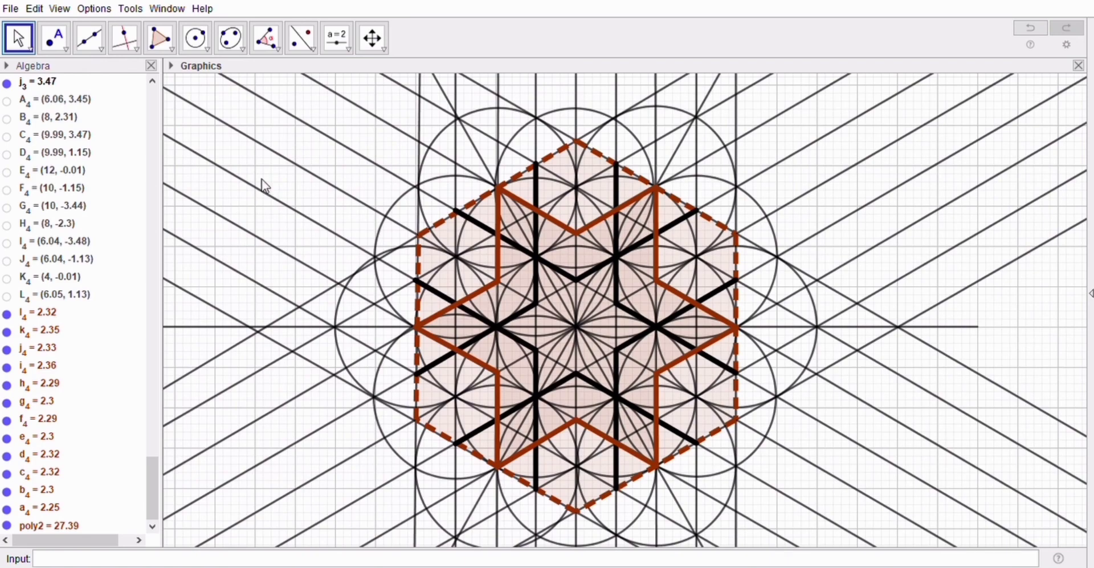
drag(149, 480, 177, 106)
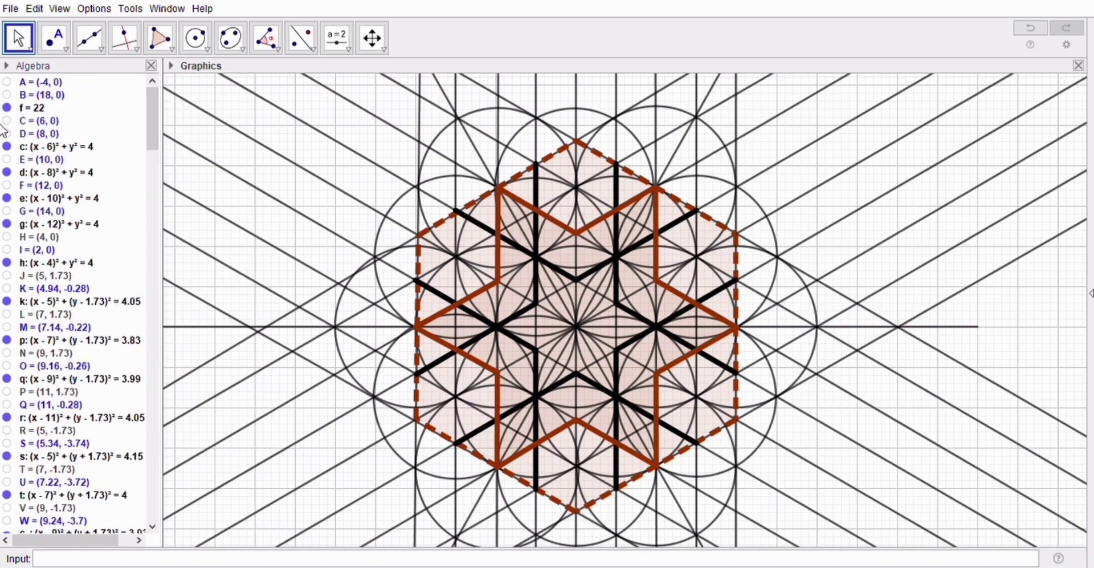
click(11, 110)
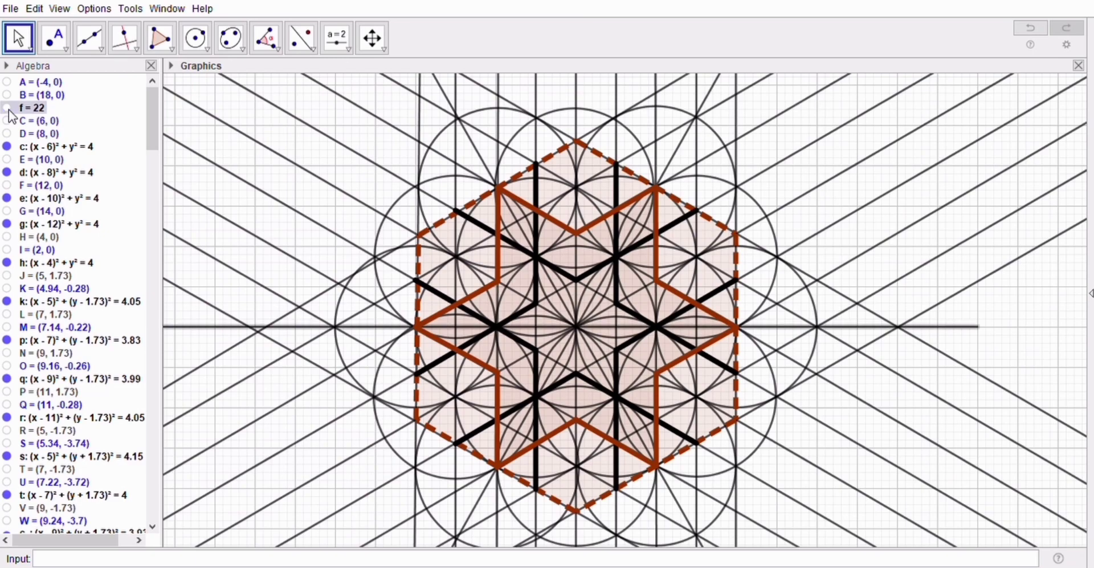
click(6, 146)
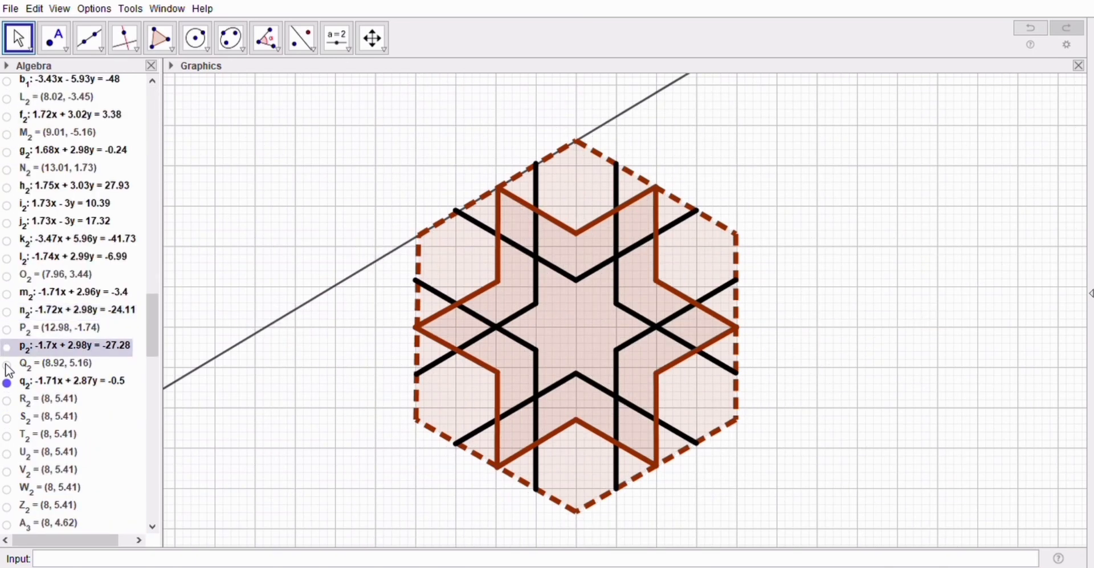
click(8, 383)
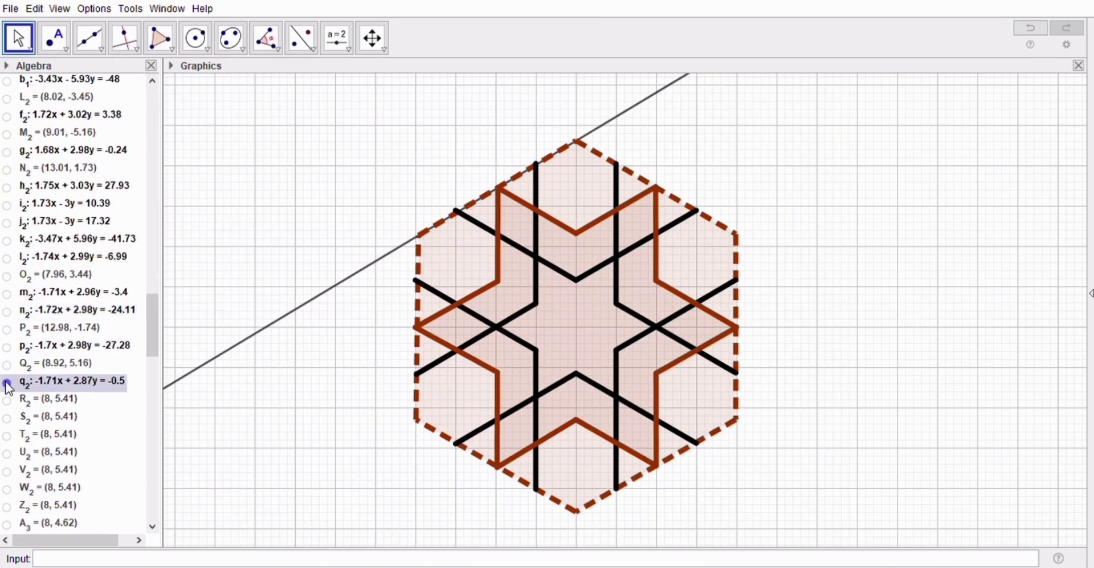
drag(358, 231, 329, 221)
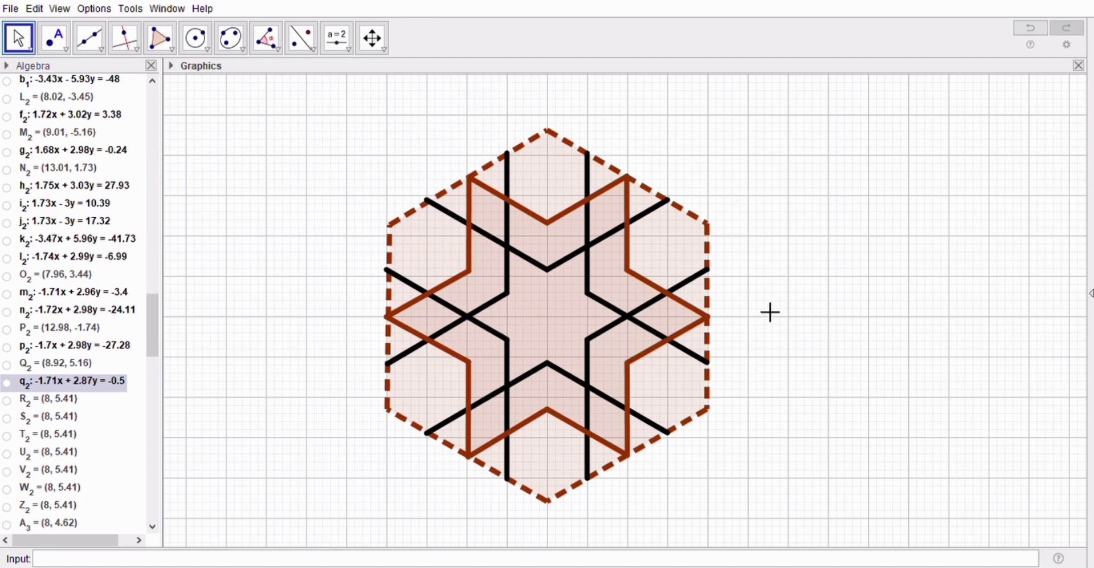
Step: Set the fill opacity of the hexagon and the star polygon to 0 and close the properties
click(613, 255)
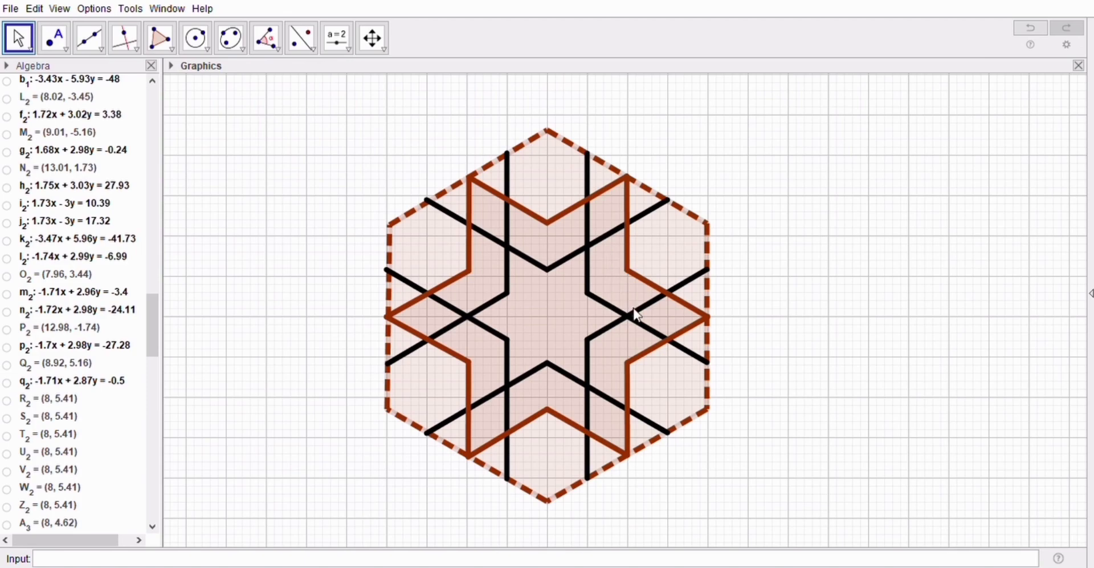
double_click(655, 374)
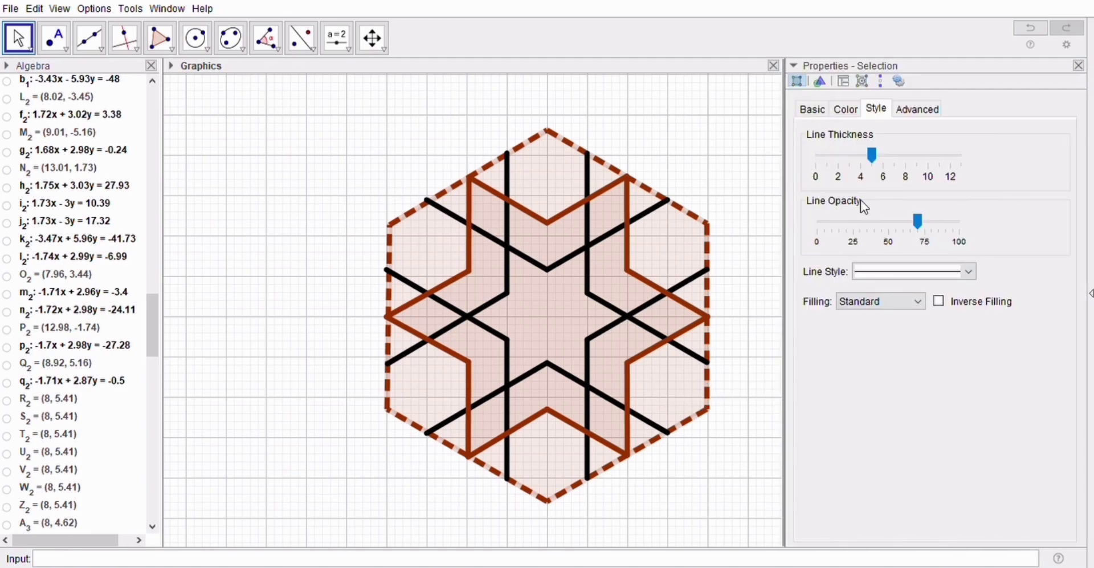
click(845, 114)
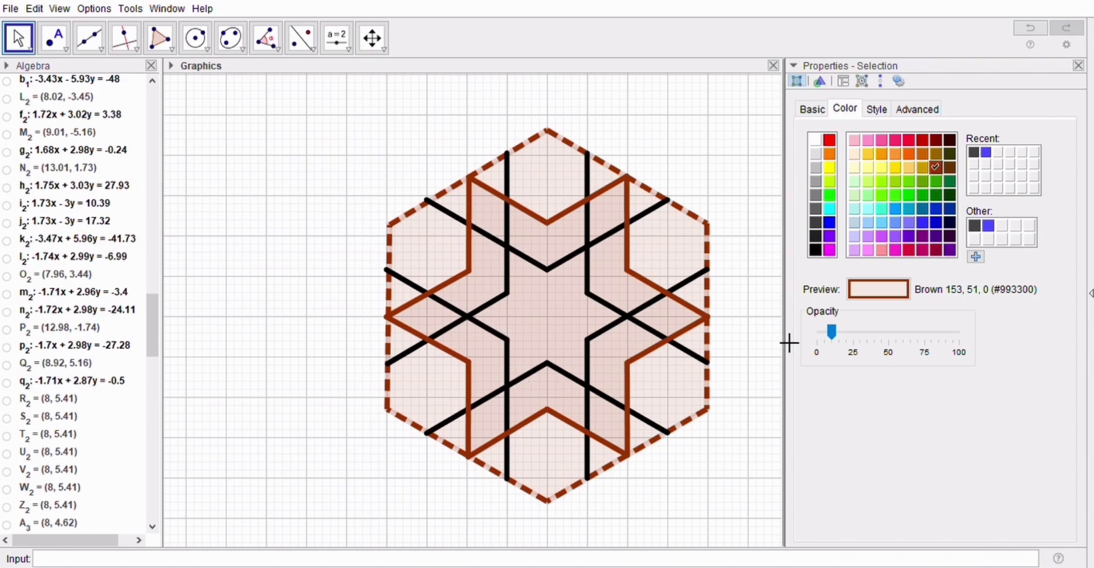
drag(833, 332, 814, 338)
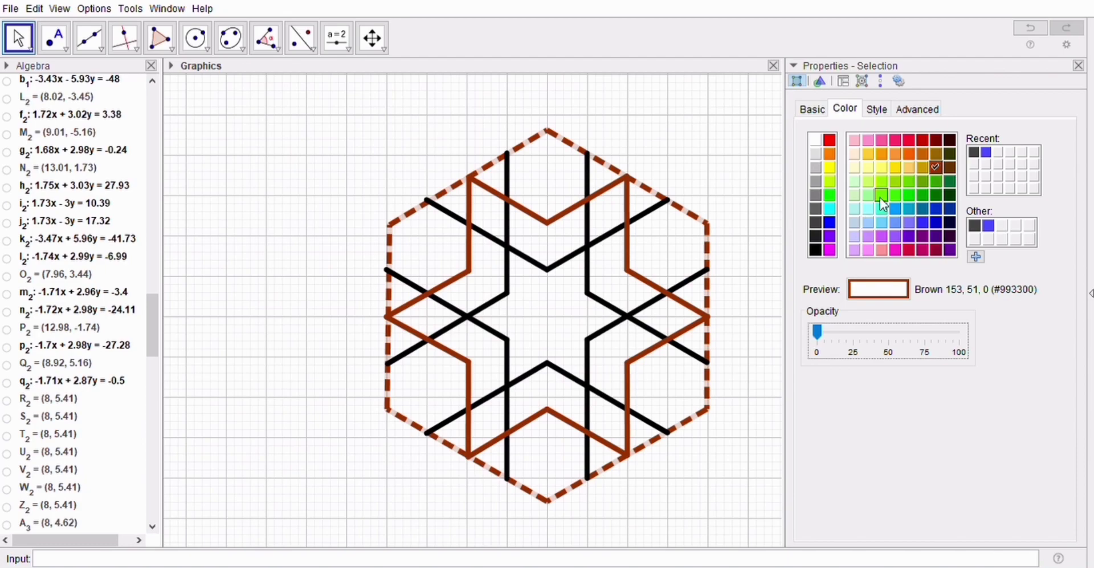
click(1080, 67)
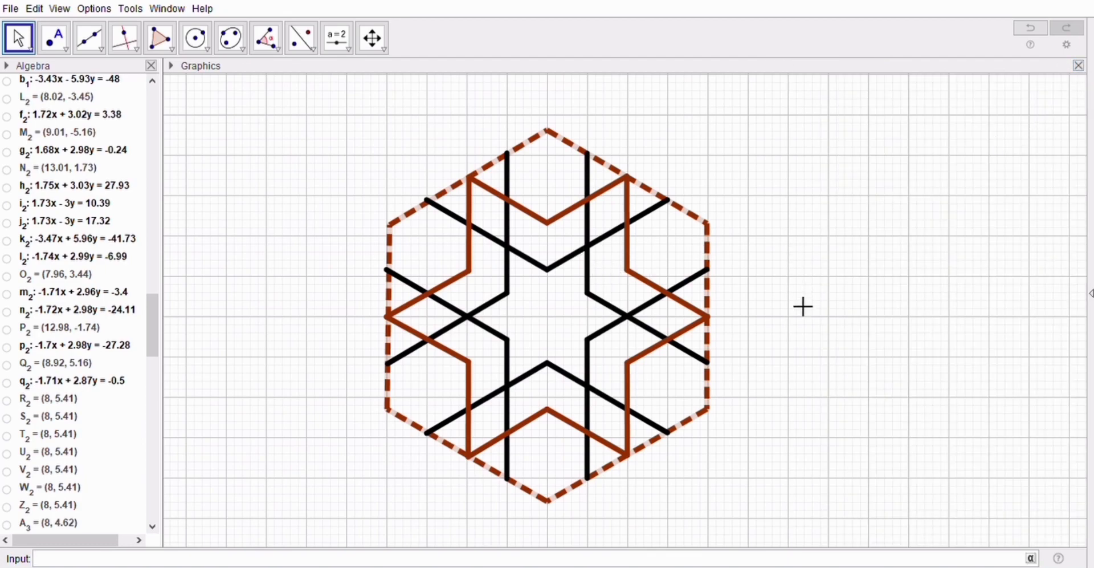